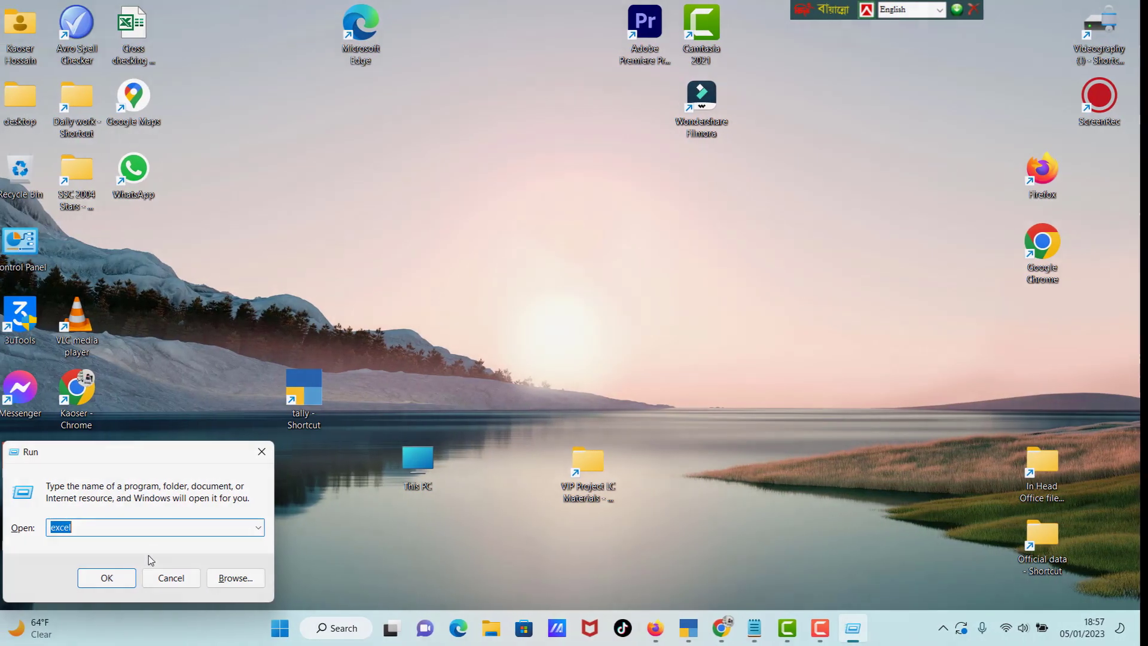
# Launch Excel and open the recent workbook Exccl Tutorial.
pyautogui.write('excel')
pyautogui.press('Return')
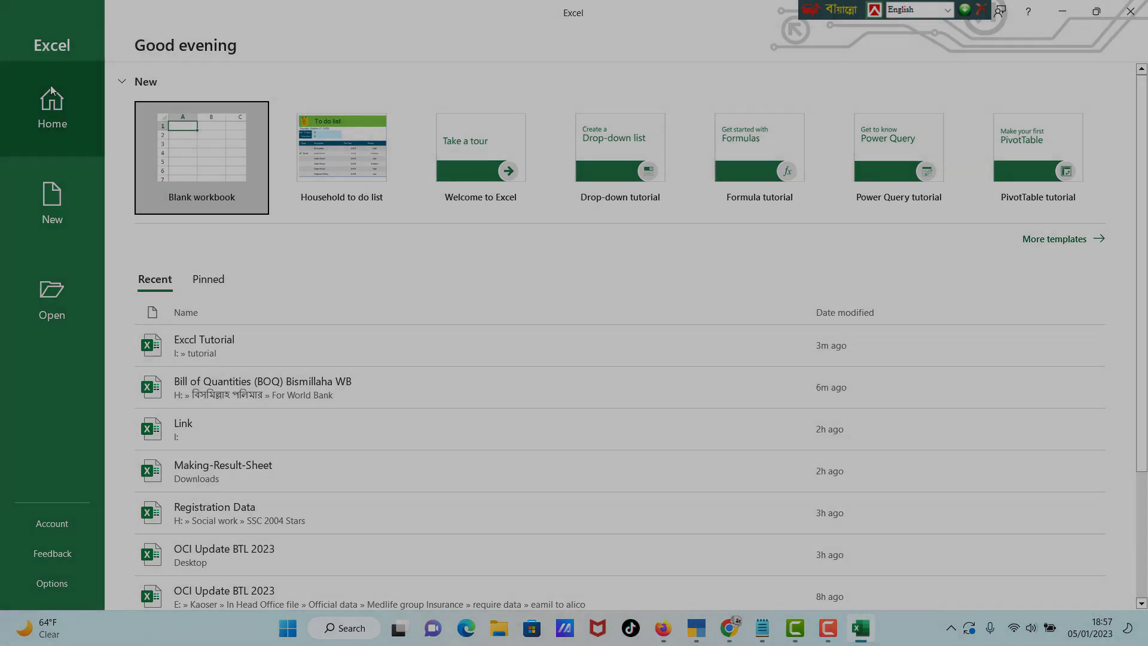
pyautogui.click(206, 142)
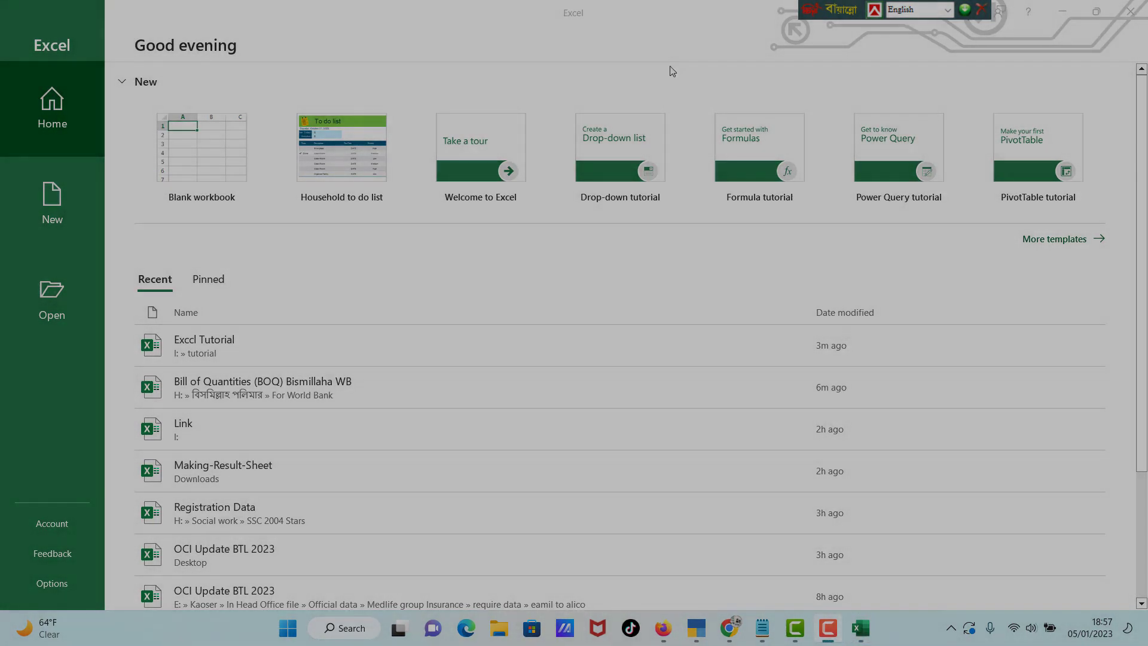
pyautogui.click(225, 355)
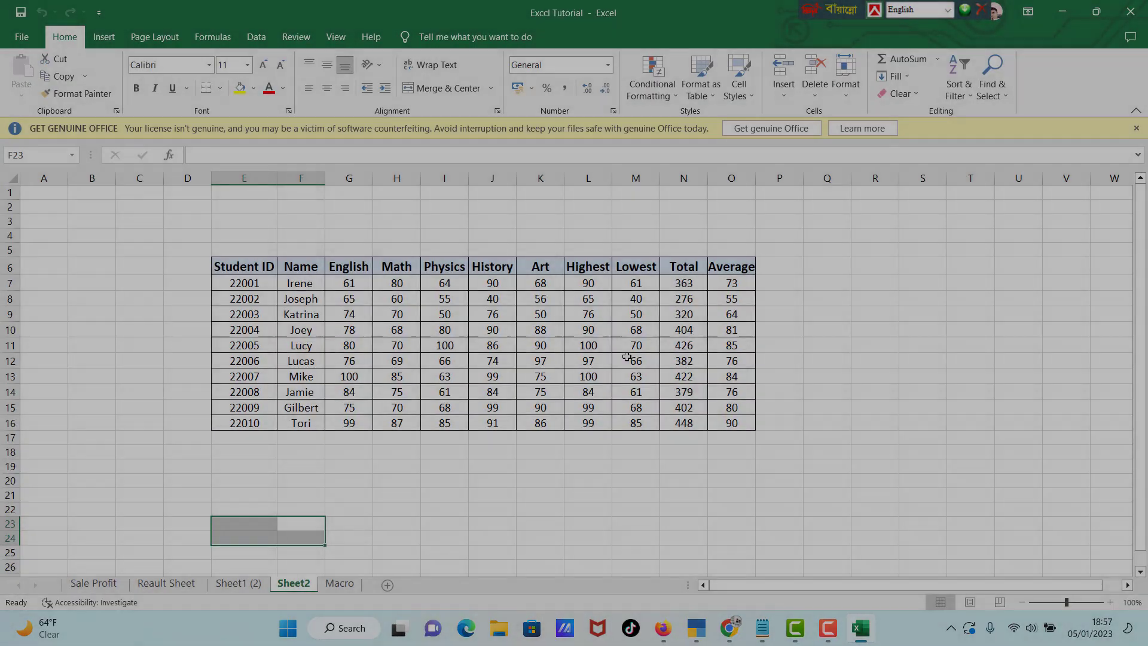
# Look through the Sale Profit, Reault Sheet and Sheet1 (2) worksheets and return to Sale Profit.
pyautogui.click(350, 470)
pyautogui.click(92, 583)
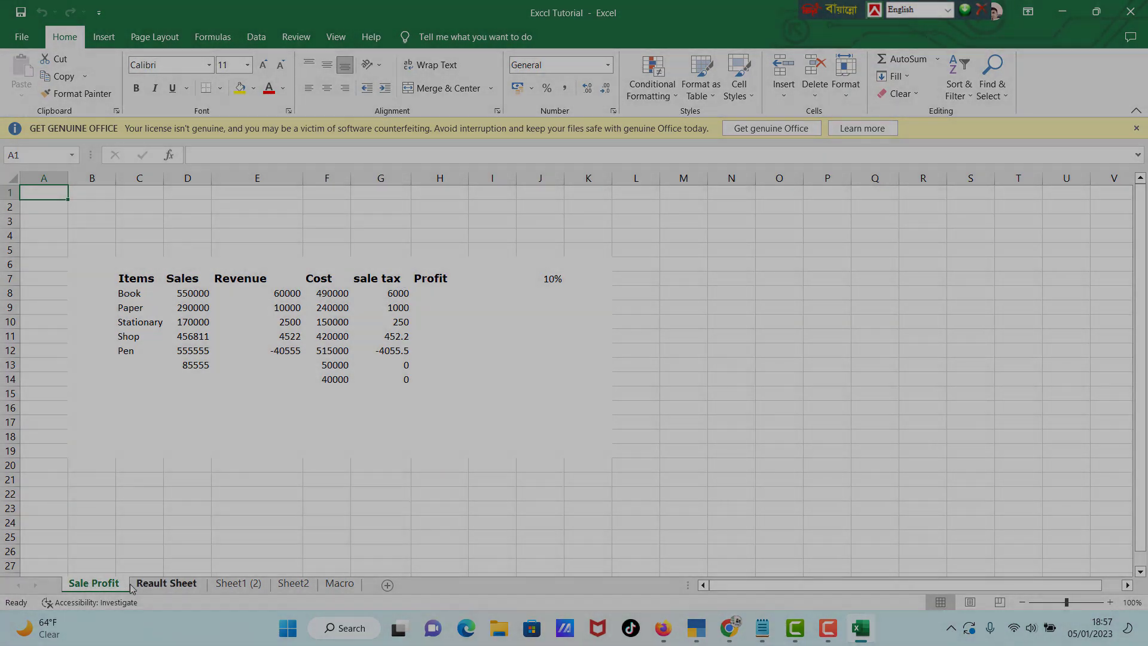
pyautogui.click(157, 586)
pyautogui.click(259, 585)
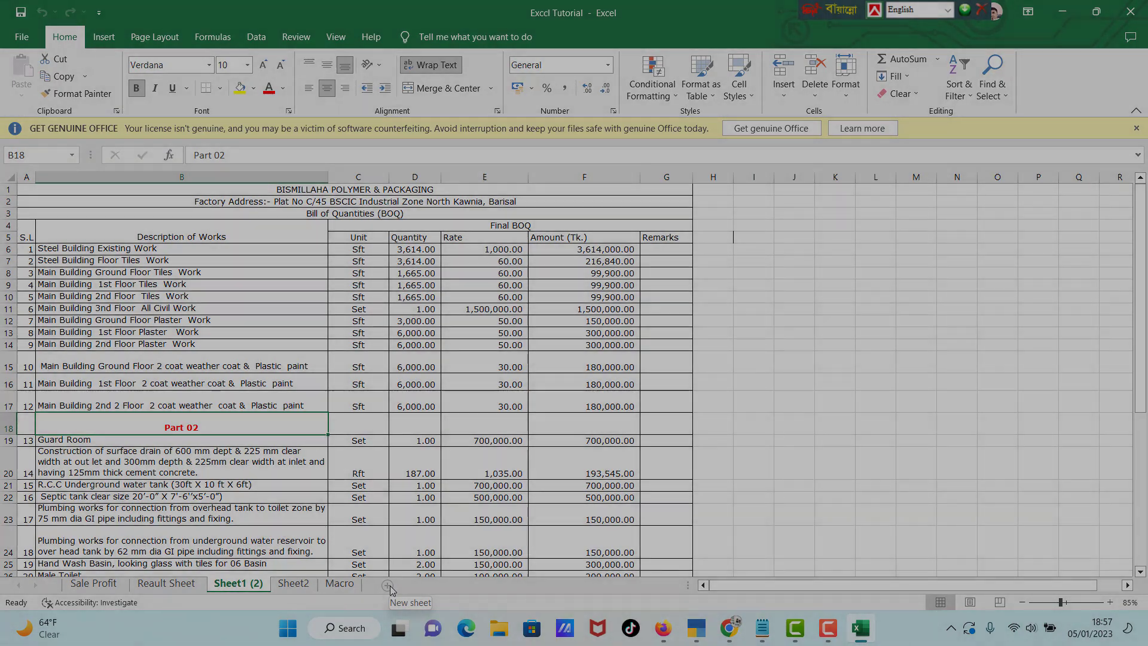
pyautogui.click(99, 585)
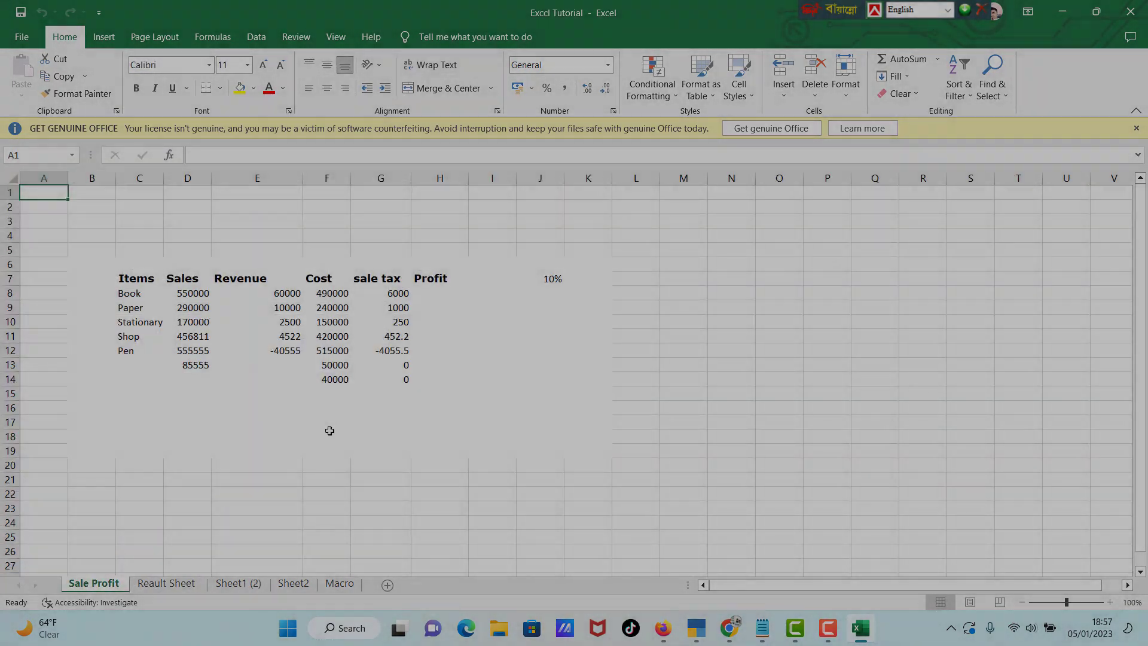
# Move the sales table from C6:H17 to N6, extend the selection to N6:T17, and open the Quick Analysis options.
pyautogui.moveTo(123, 261); pyautogui.dragTo(465, 421)
pyautogui.hotkey('ctrl', 'c')
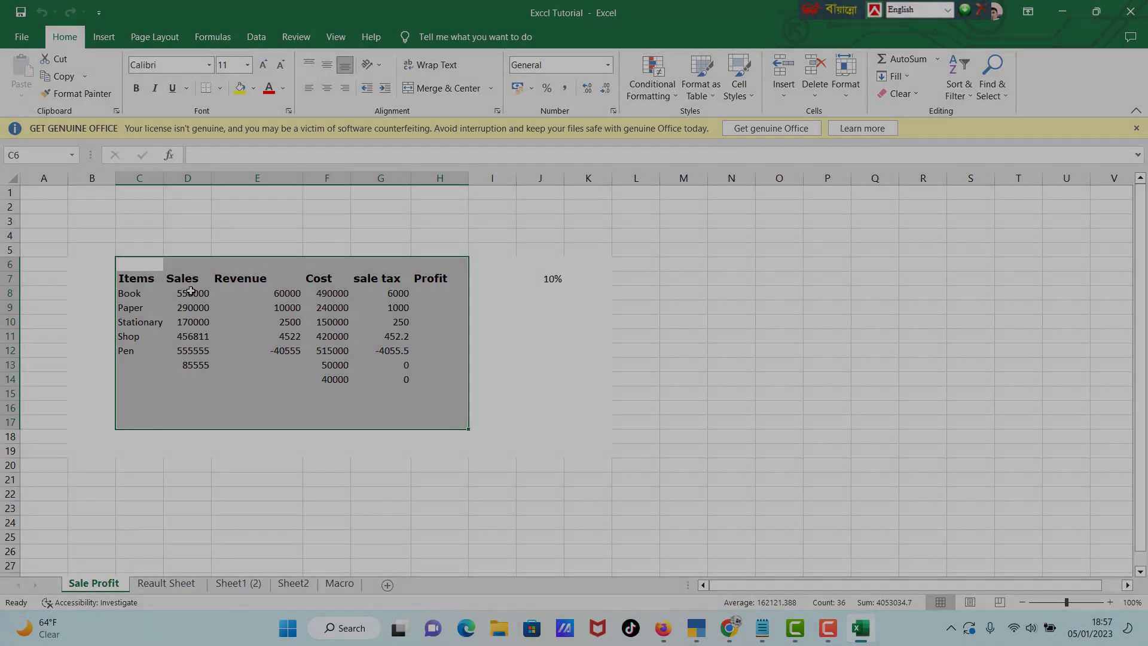
pyautogui.click(743, 264)
pyautogui.hotkey('ctrl', 'v')
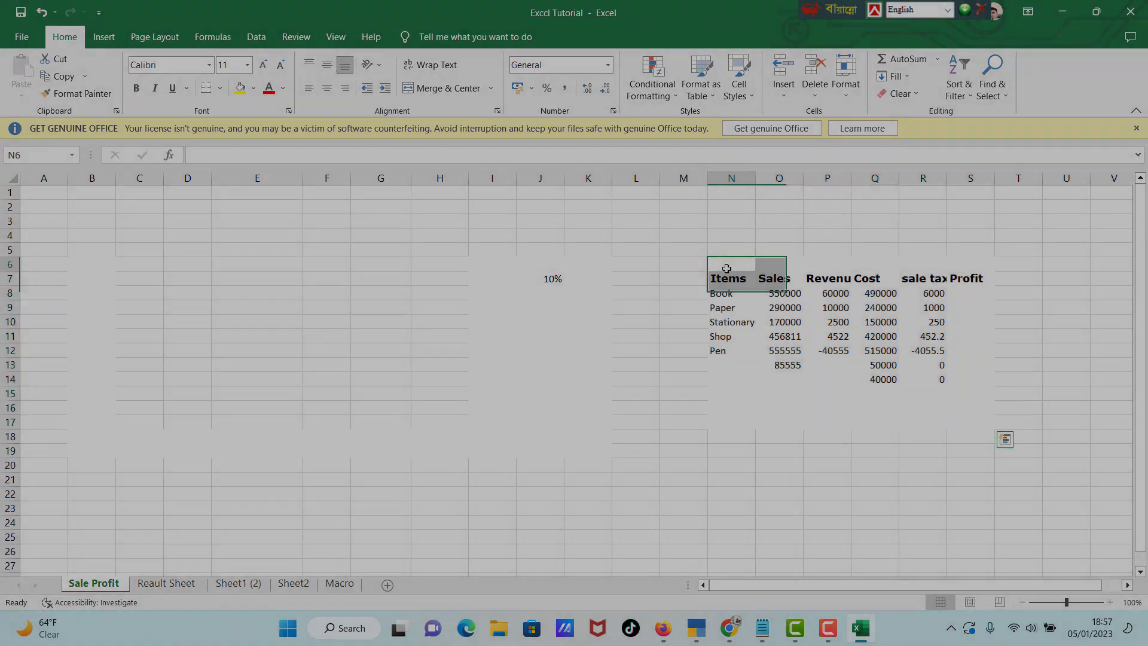
pyautogui.hotkey('shift', 'Right')
pyautogui.hotkey('ctrl', 'q')
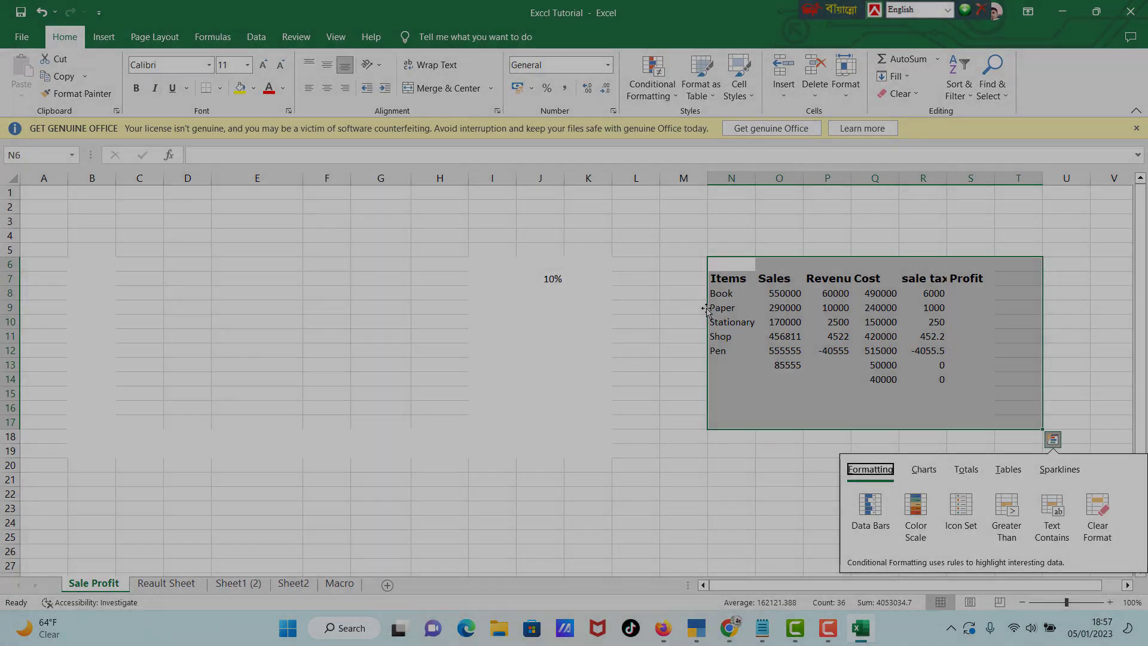
# Move the table block N6:T17 to E3, to R20 and finally to F7, and deselect it.
pyautogui.moveTo(706, 308); pyautogui.dragTo(696, 313)
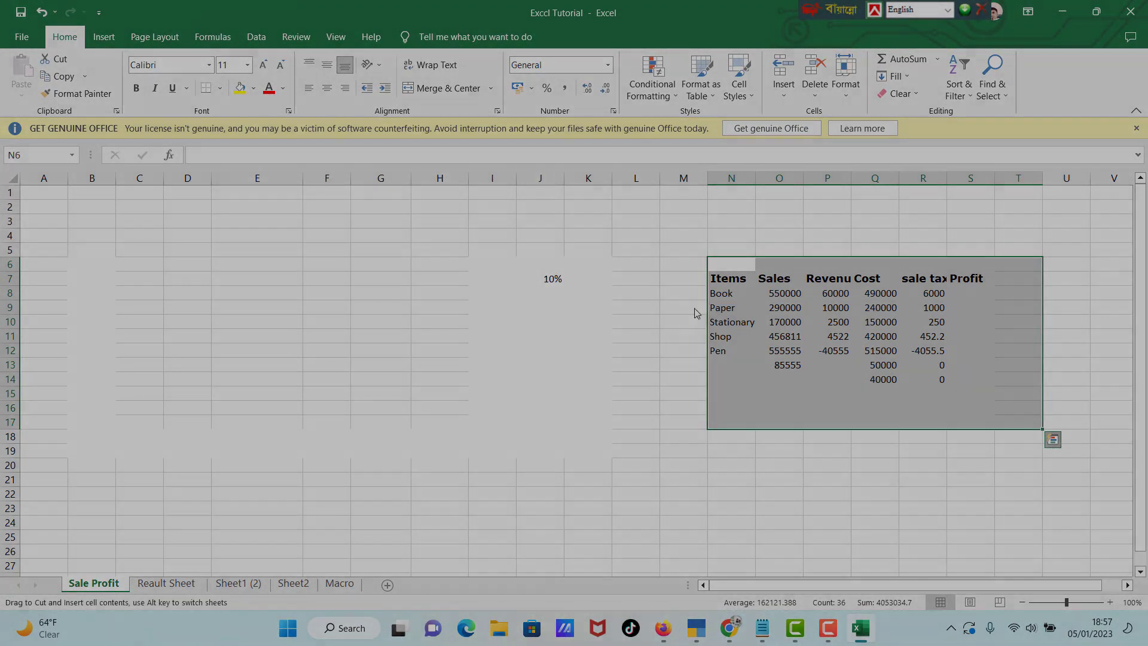
pyautogui.moveTo(304, 317); pyautogui.dragTo(295, 219)
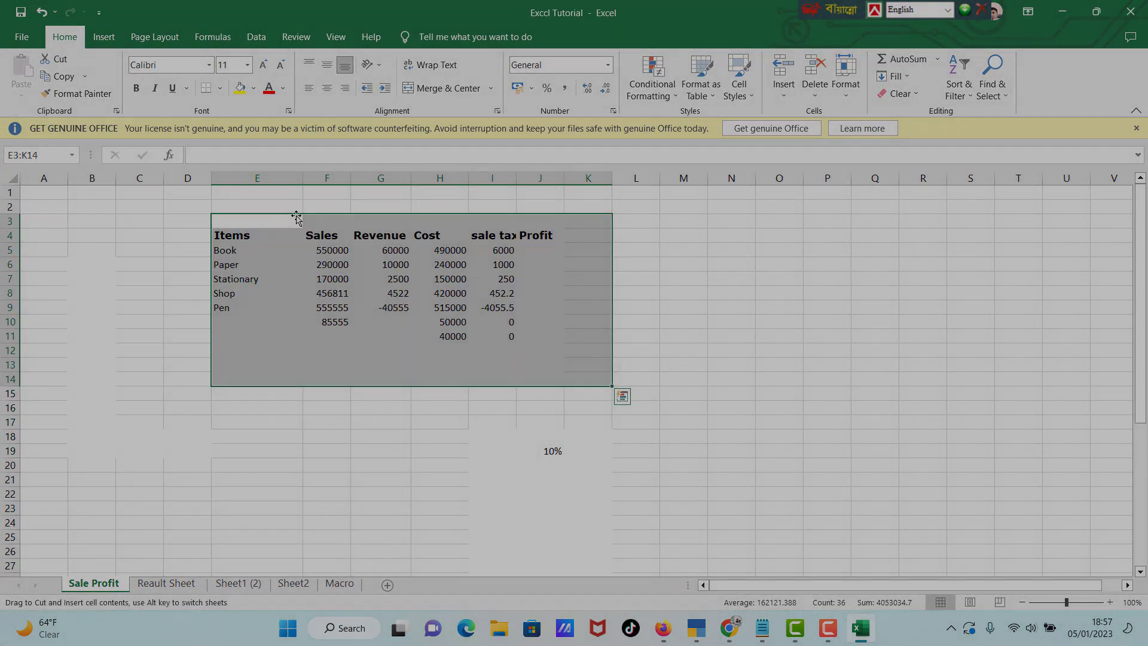
pyautogui.moveTo(404, 406); pyautogui.dragTo(915, 462)
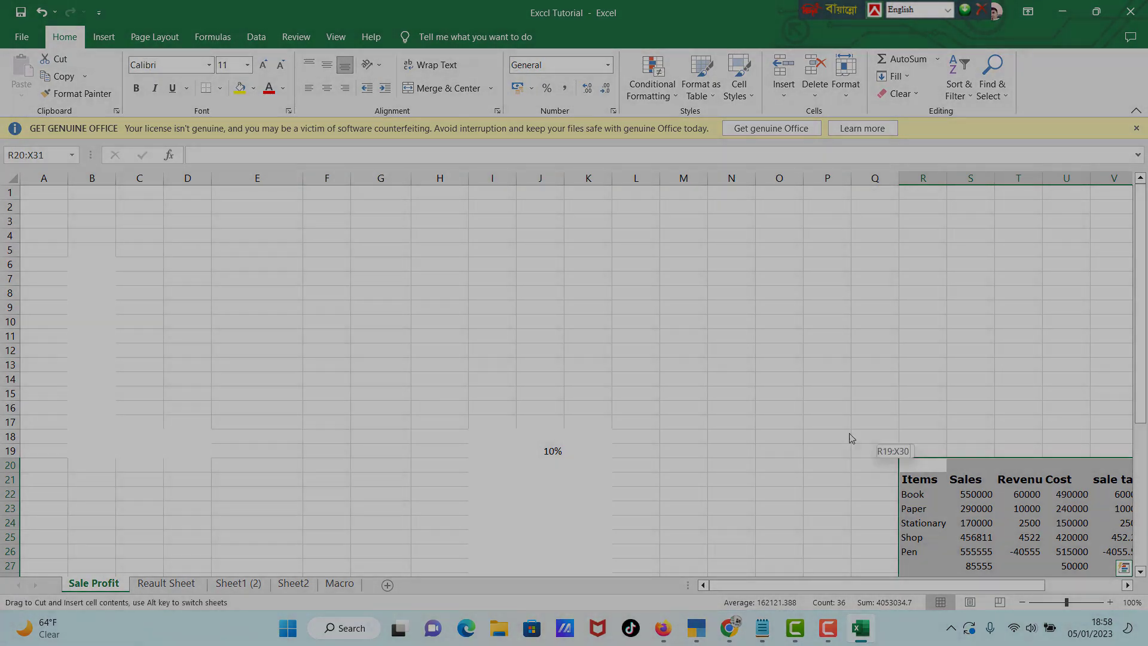
pyautogui.moveTo(851, 438); pyautogui.dragTo(338, 271)
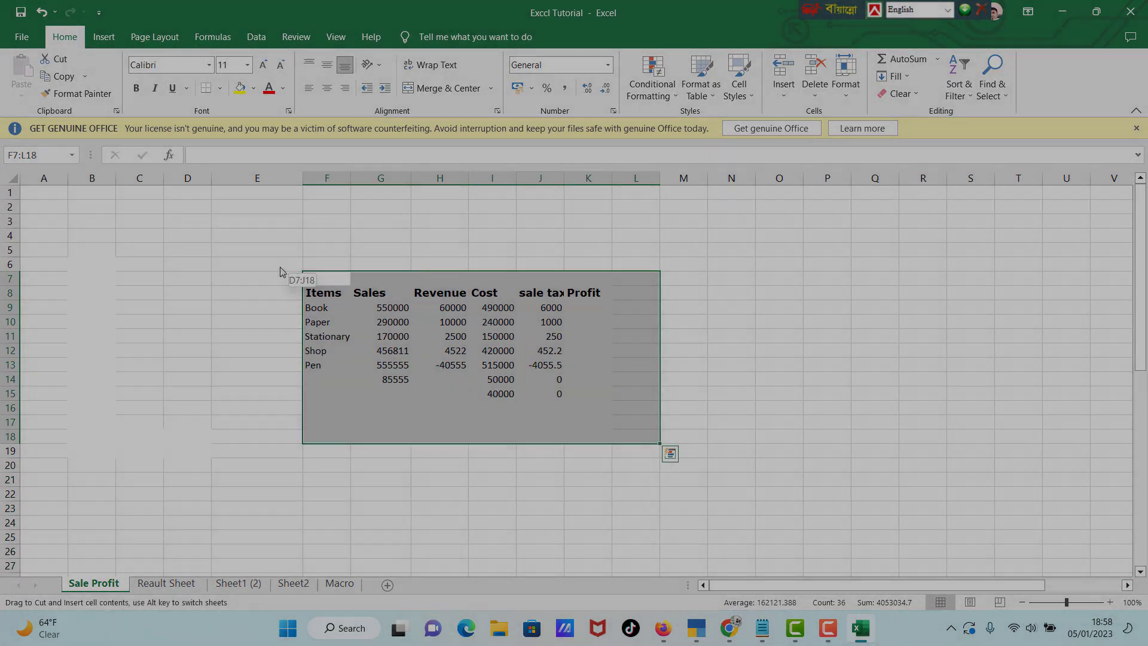
pyautogui.moveTo(177, 248); pyautogui.dragTo(176, 248)
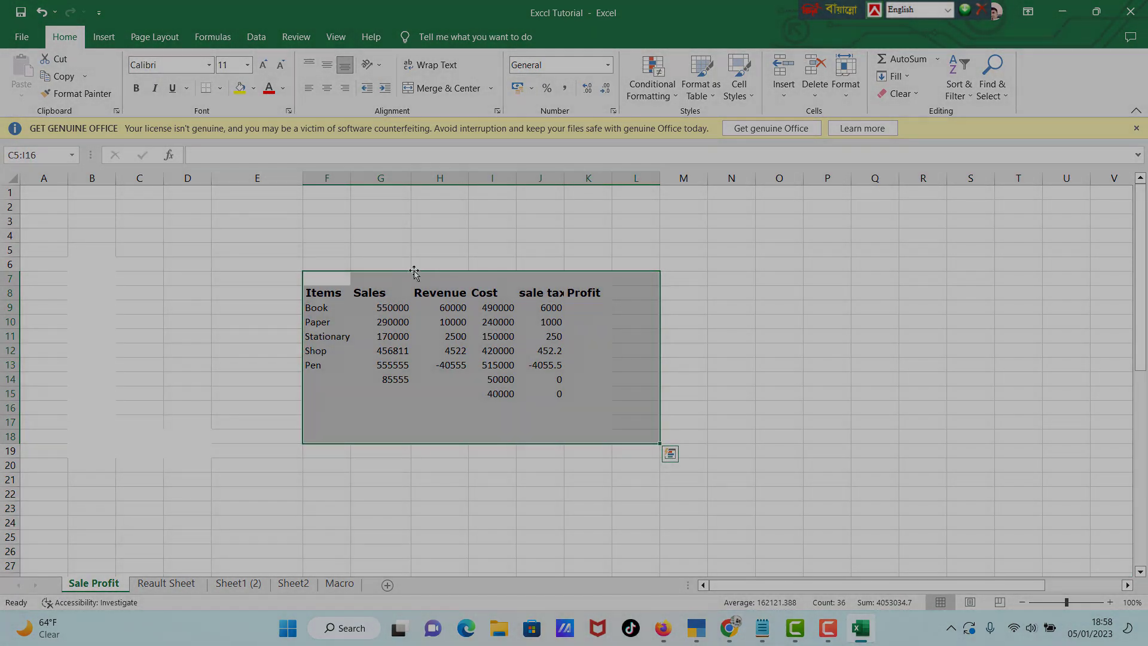
pyautogui.click(720, 337)
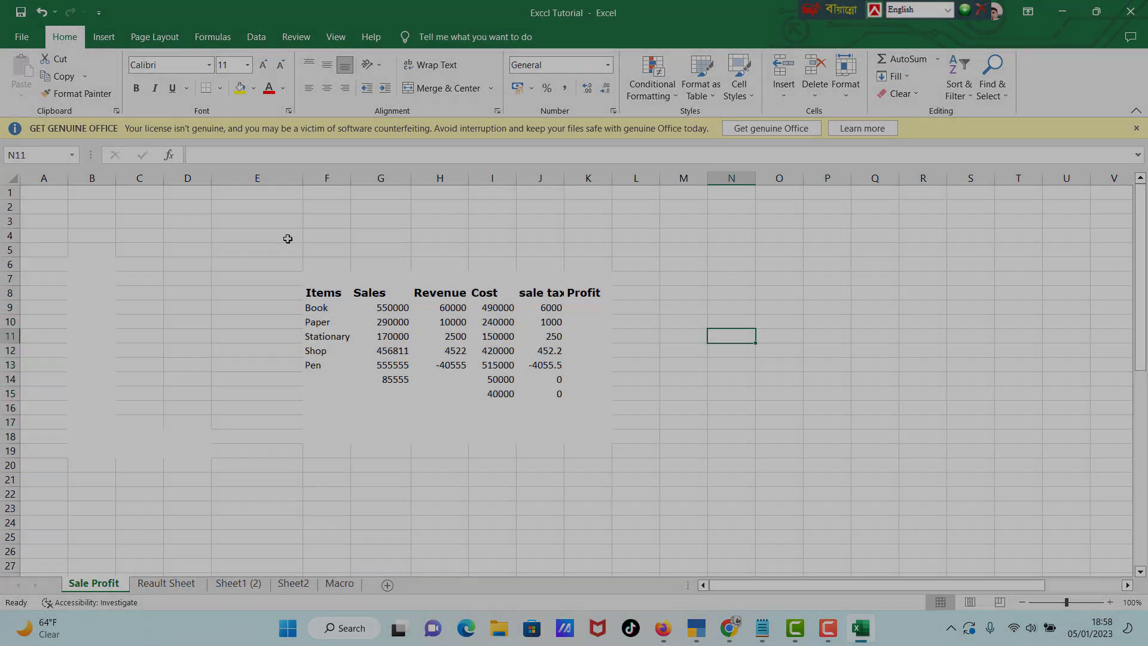
# Move the block E4:L20 around the sales table to O18 and undo that move.
pyautogui.moveTo(287, 238); pyautogui.dragTo(620, 483)
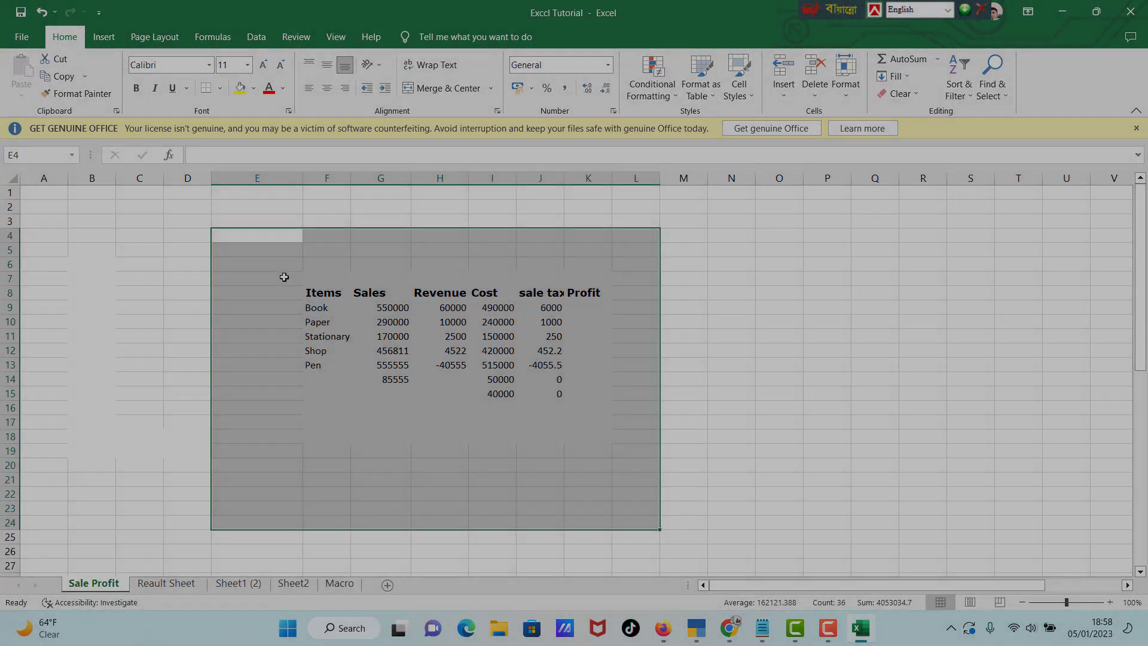
pyautogui.moveTo(263, 235); pyautogui.dragTo(627, 457)
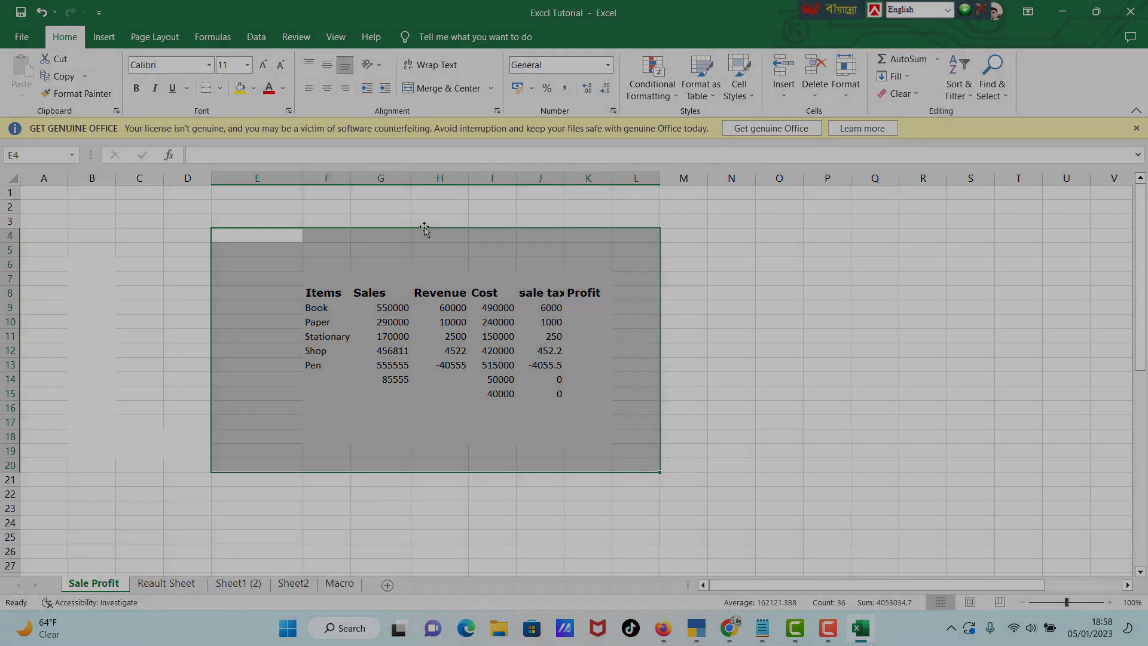
pyautogui.moveTo(529, 335); pyautogui.dragTo(908, 422)
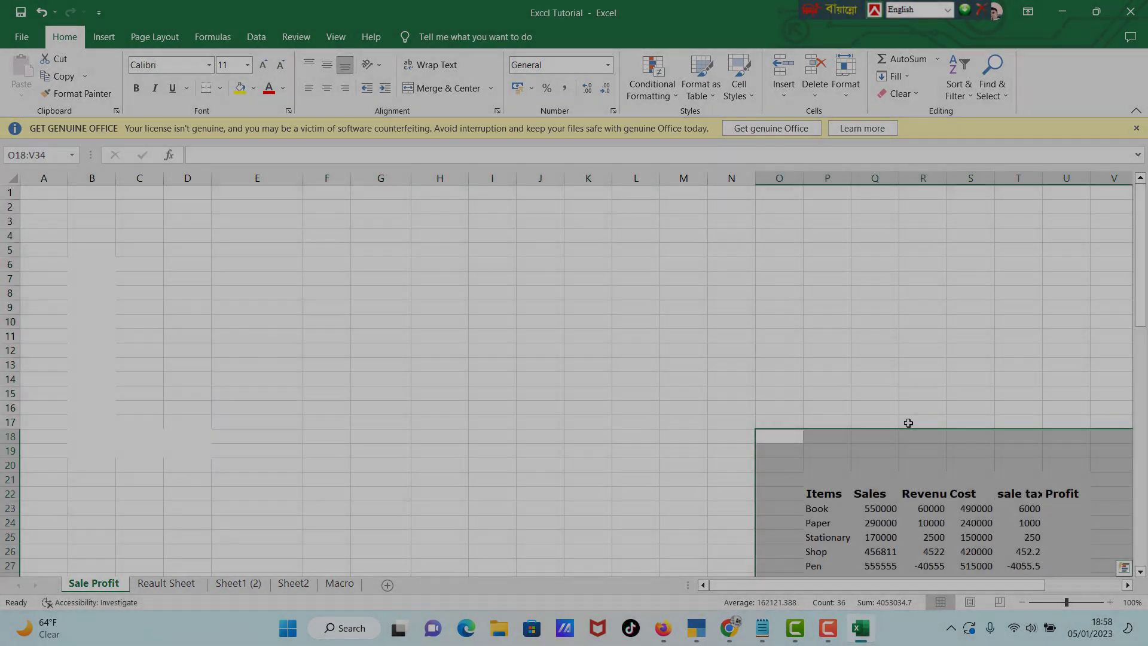
pyautogui.hotkey('ctrl', 'z')
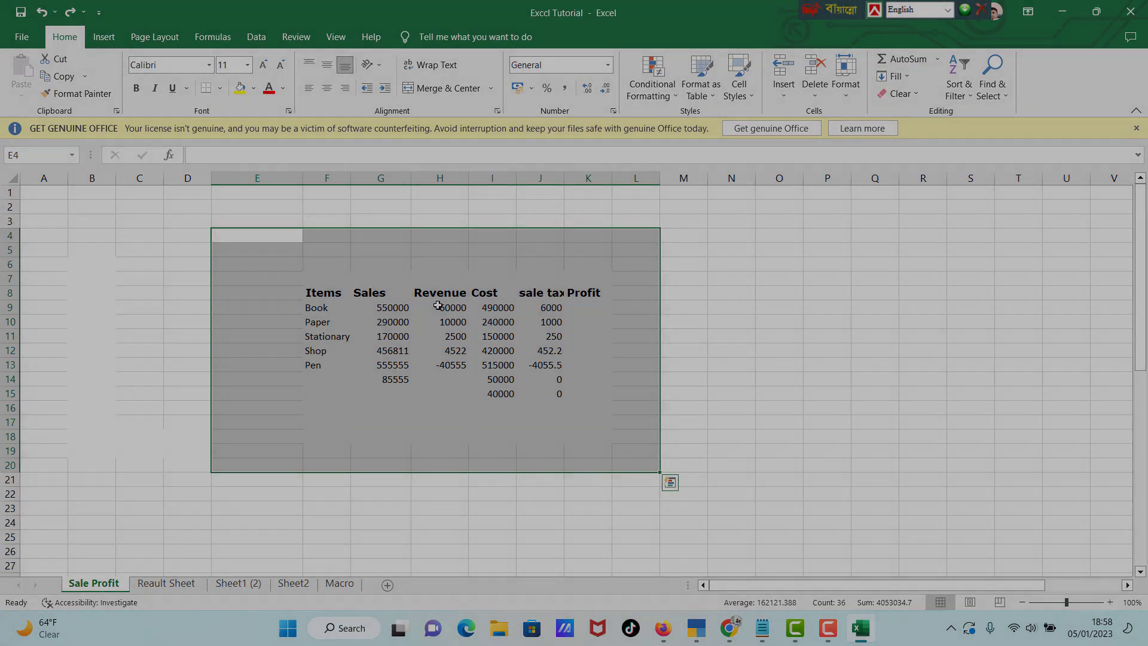
pyautogui.click(327, 464)
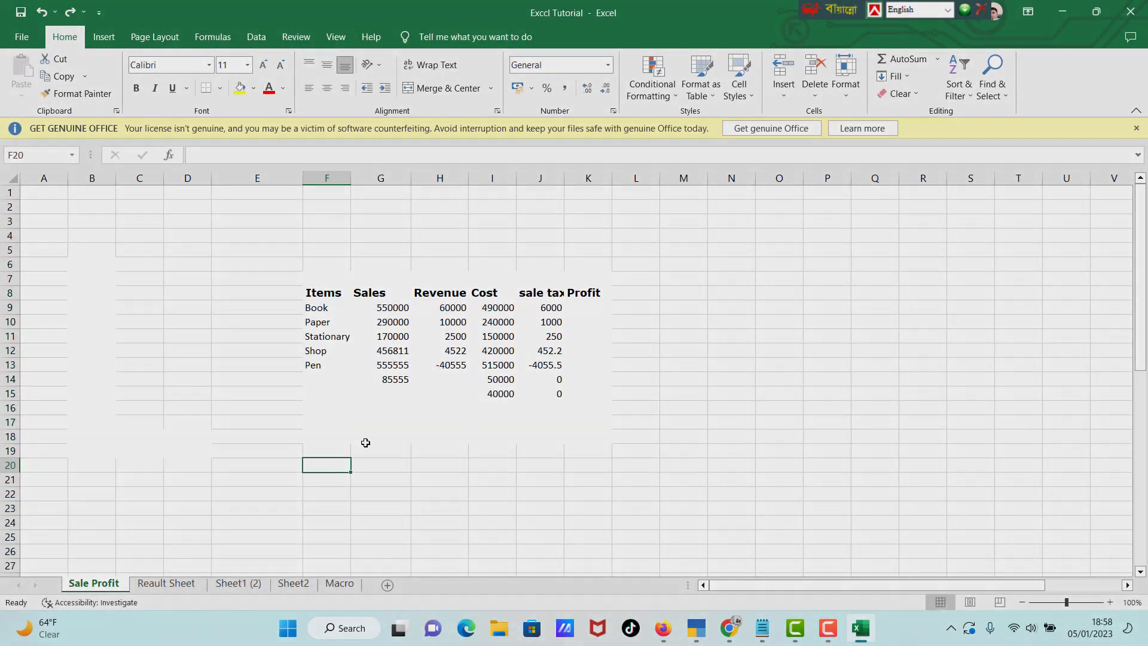
# Narrow the Revenue column H, and fit columns H, I and J to the width of their contents.
pyautogui.click(537, 293)
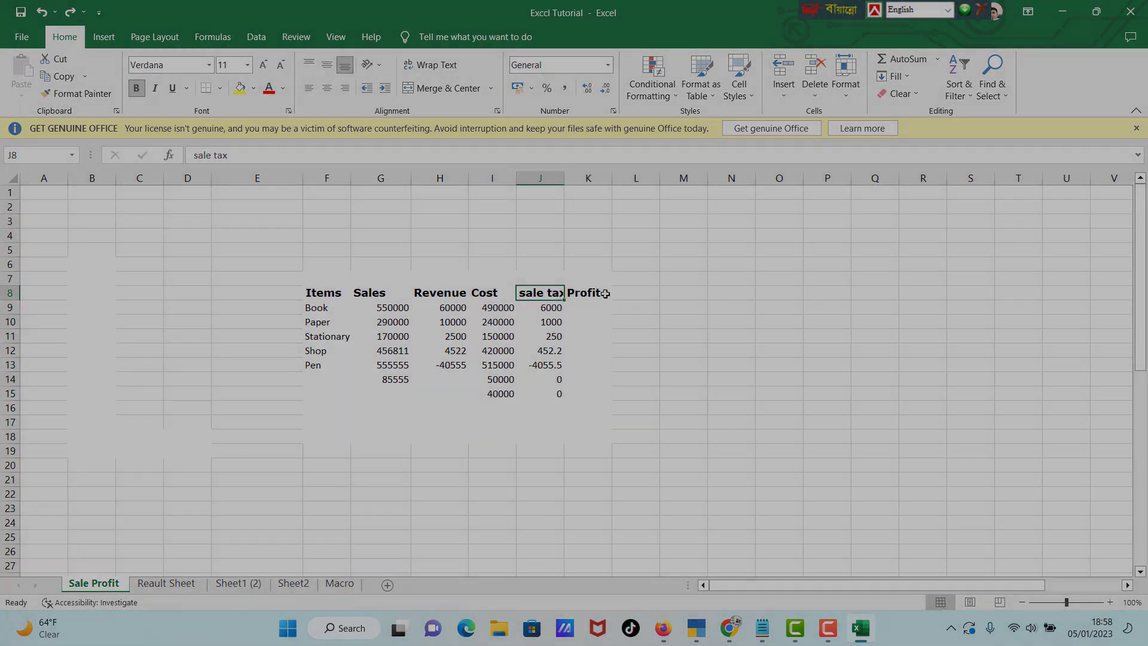
pyautogui.click(544, 175)
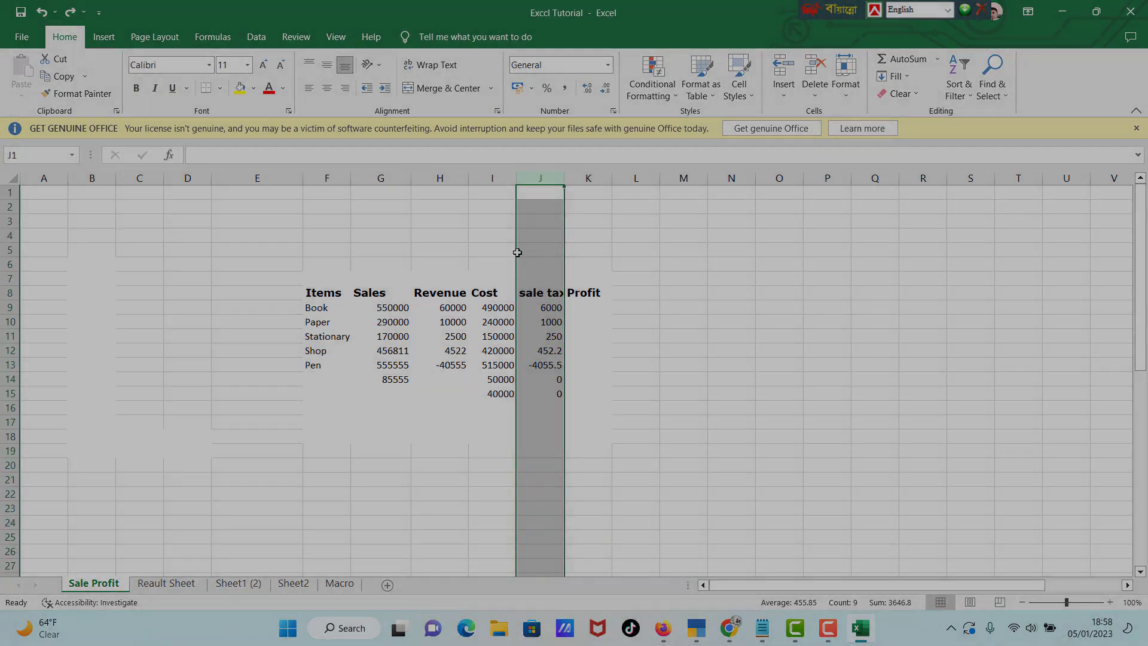
pyautogui.moveTo(469, 178); pyautogui.dragTo(444, 191)
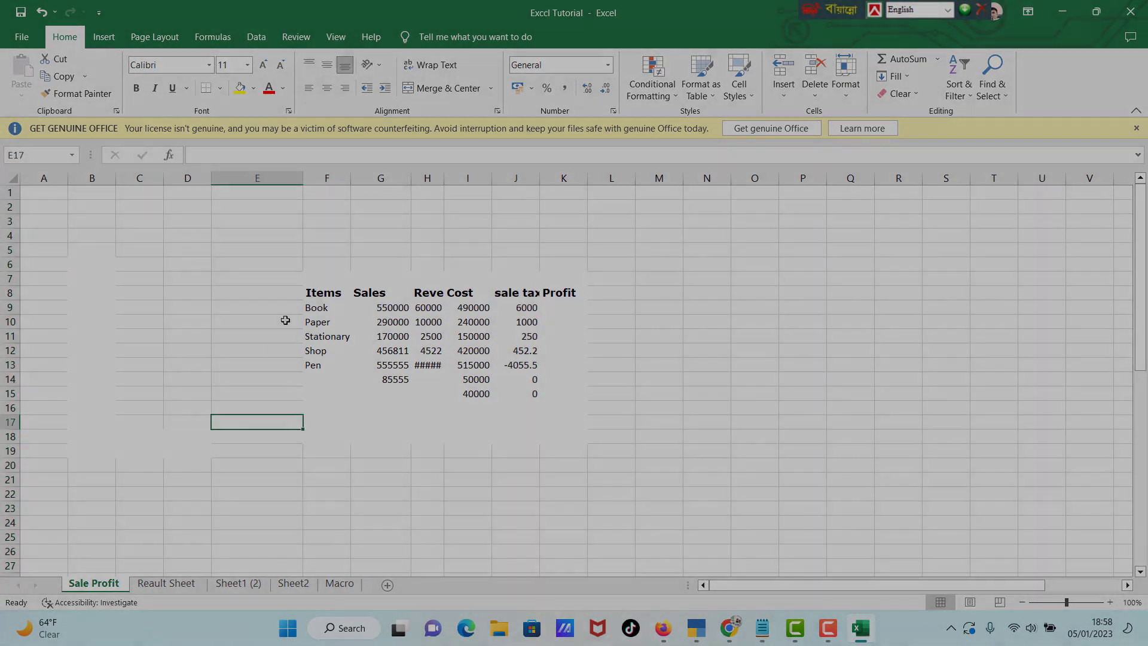
pyautogui.doubleClick(444, 178)
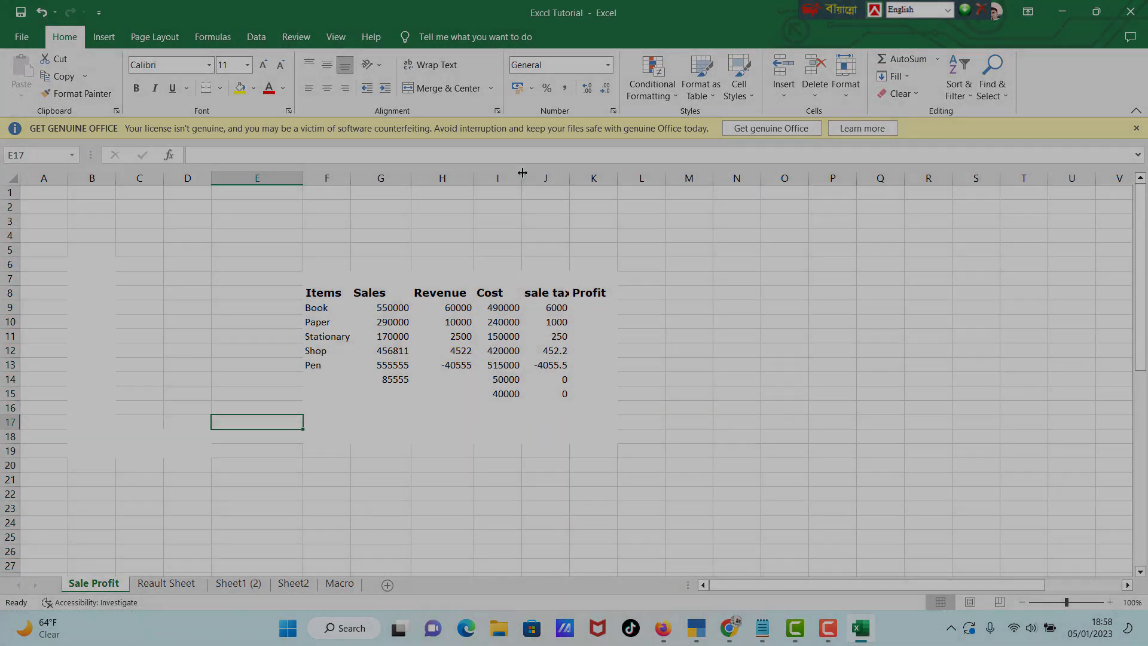
pyautogui.doubleClick(521, 172)
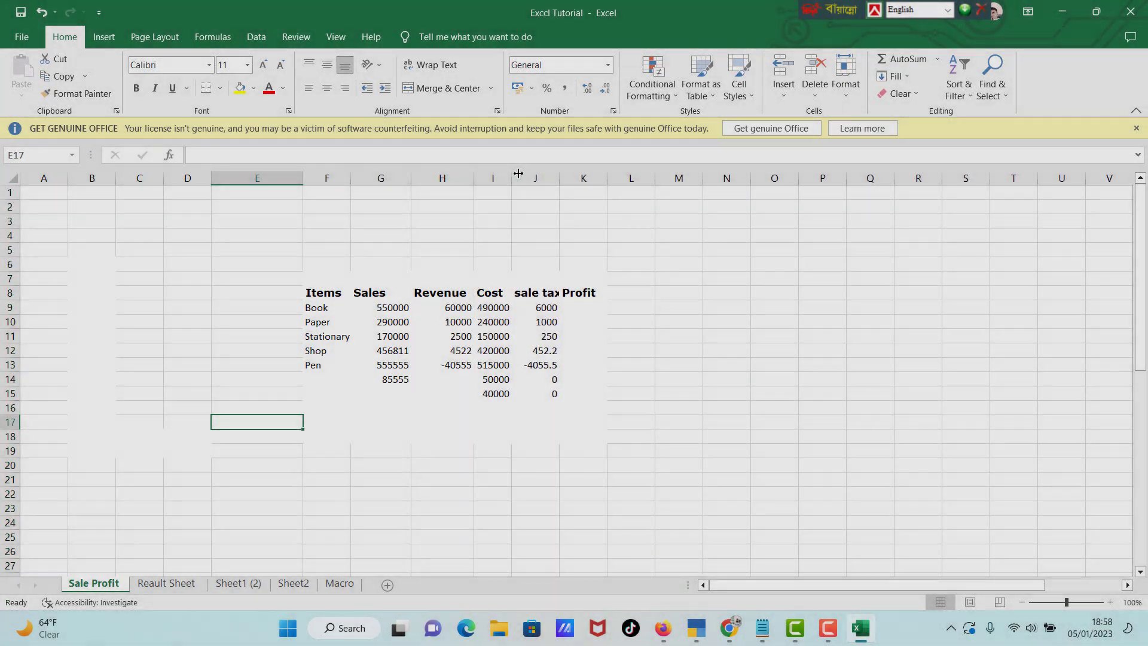
pyautogui.doubleClick(558, 174)
pyautogui.click(447, 405)
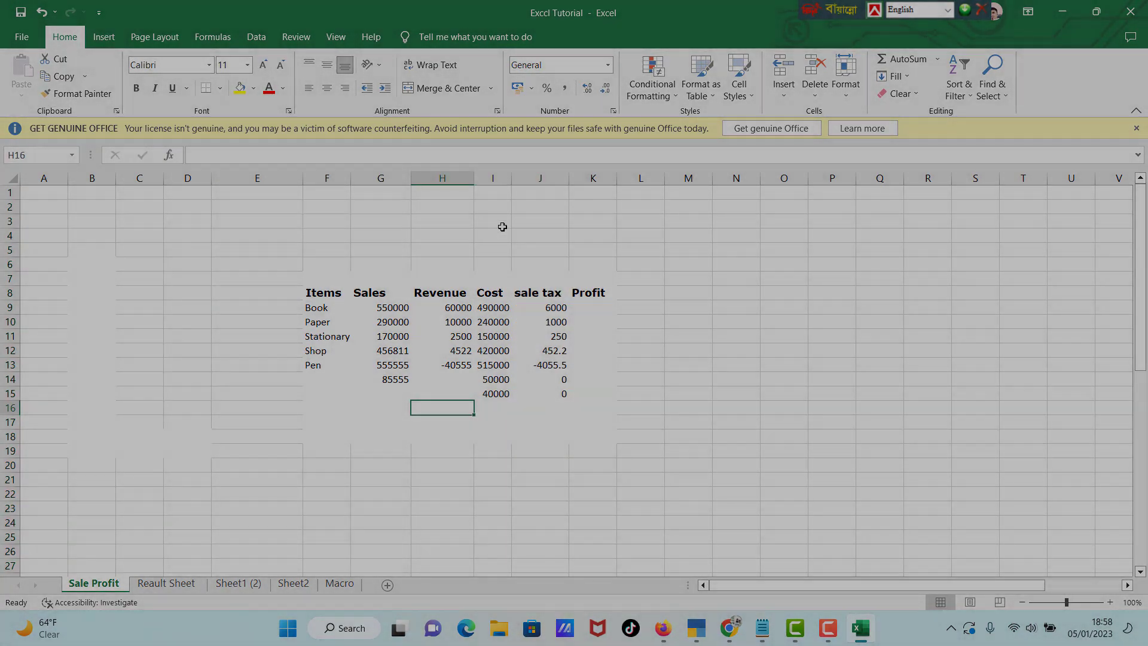
pyautogui.moveTo(257, 278); pyautogui.dragTo(658, 446)
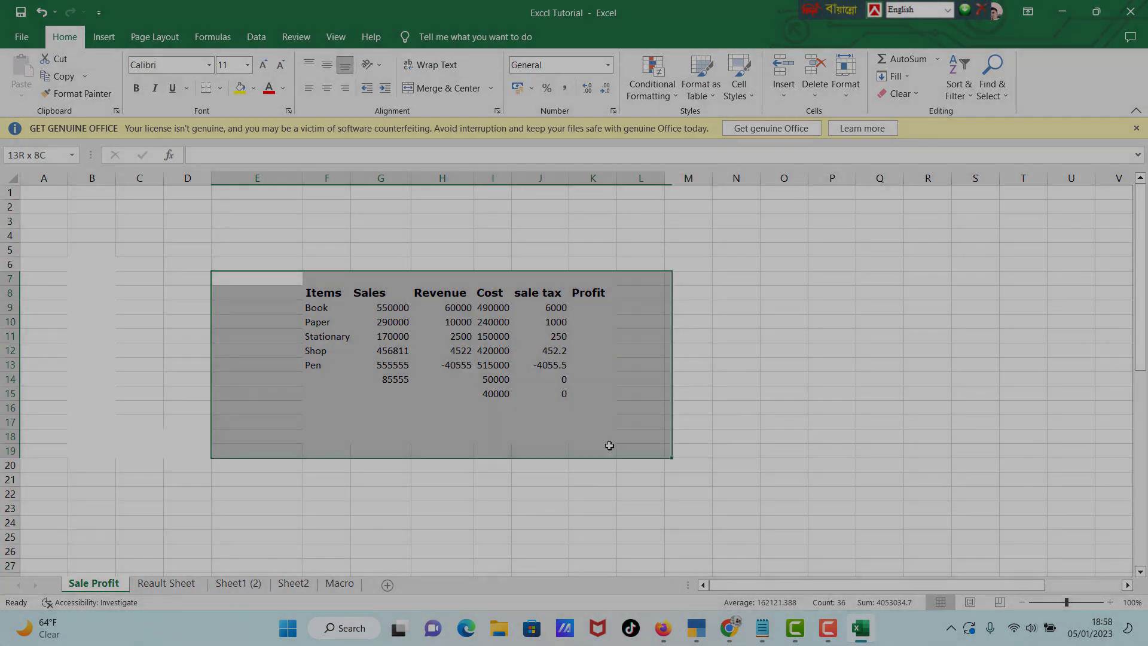
pyautogui.click(472, 465)
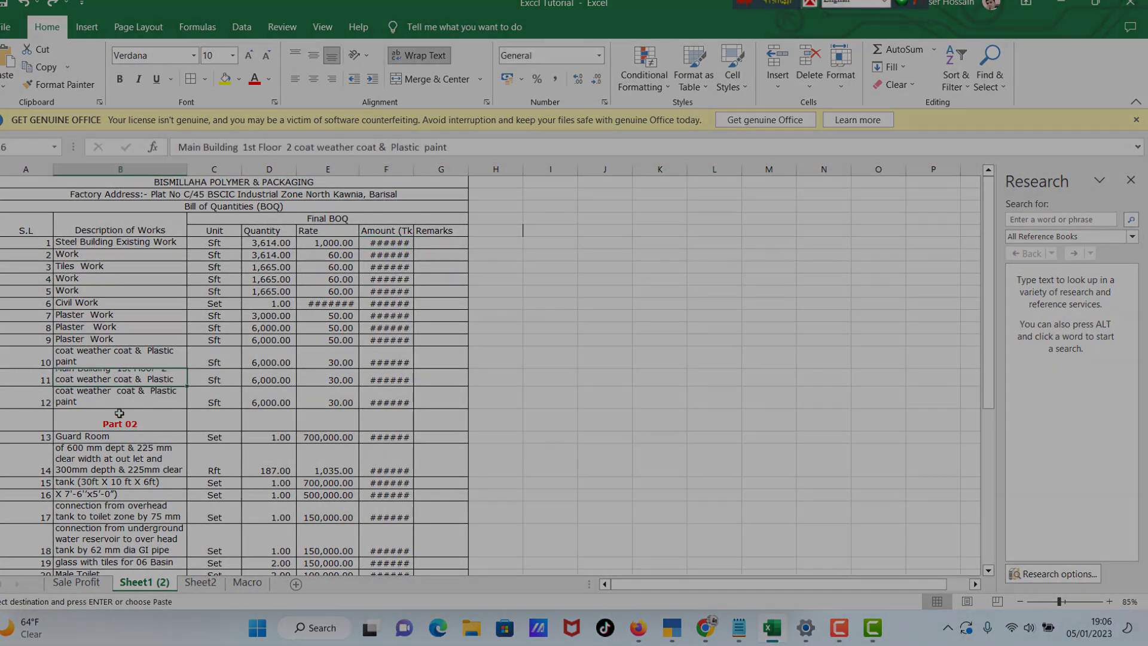
# On Sheet1 (2), heighten the rows of items 11 and 14 and widen the Rate and Amount columns to fit their values.
pyautogui.press('Down')
pyautogui.press('Down')
pyautogui.press('Down')
pyautogui.press('Down')
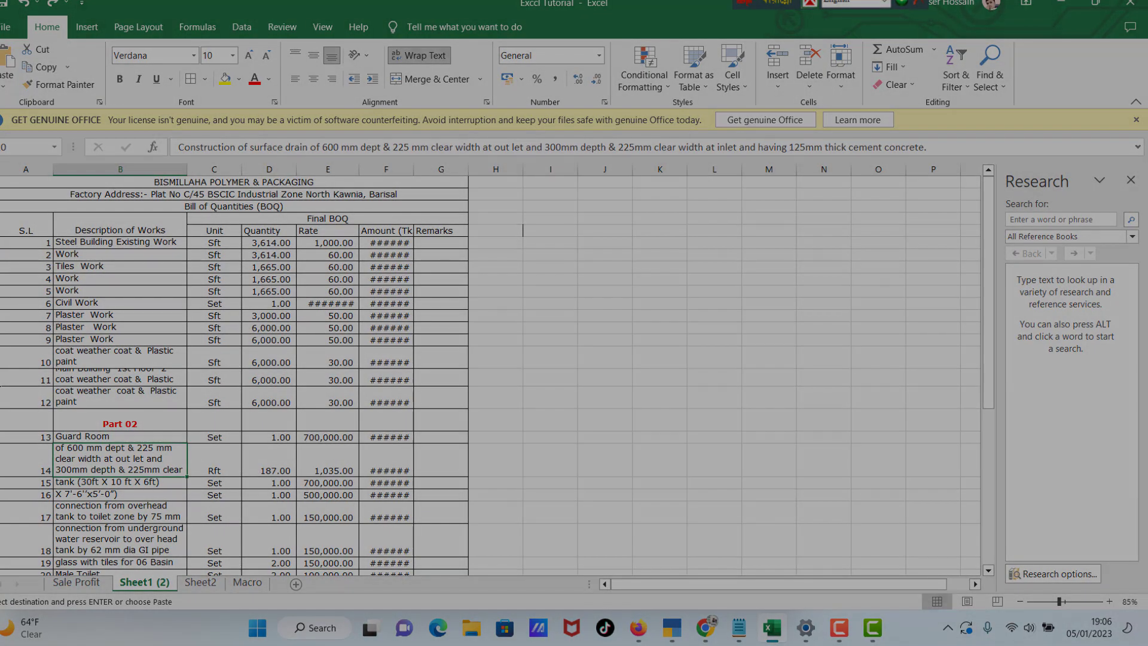
pyautogui.moveTo(2, 403); pyautogui.dragTo(2, 403)
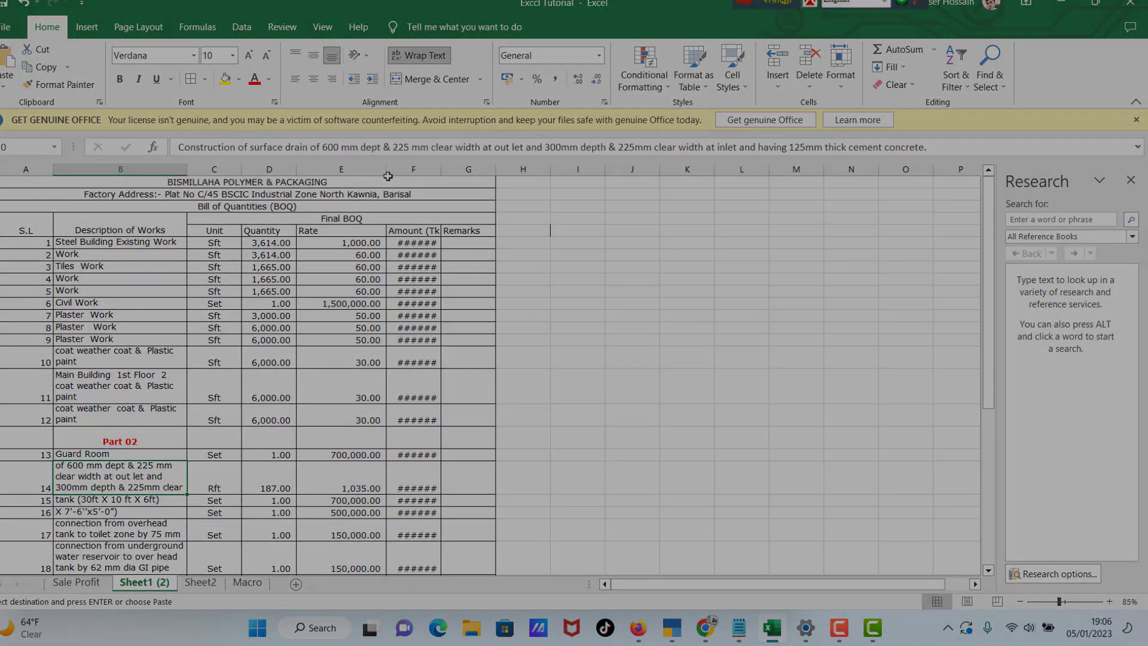
pyautogui.moveTo(435, 174); pyautogui.dragTo(449, 174)
# Select the entire Bill of Quantities table through column H and apply AutoFit Column Width to it.
pyautogui.scroll(-1, 24, 445)
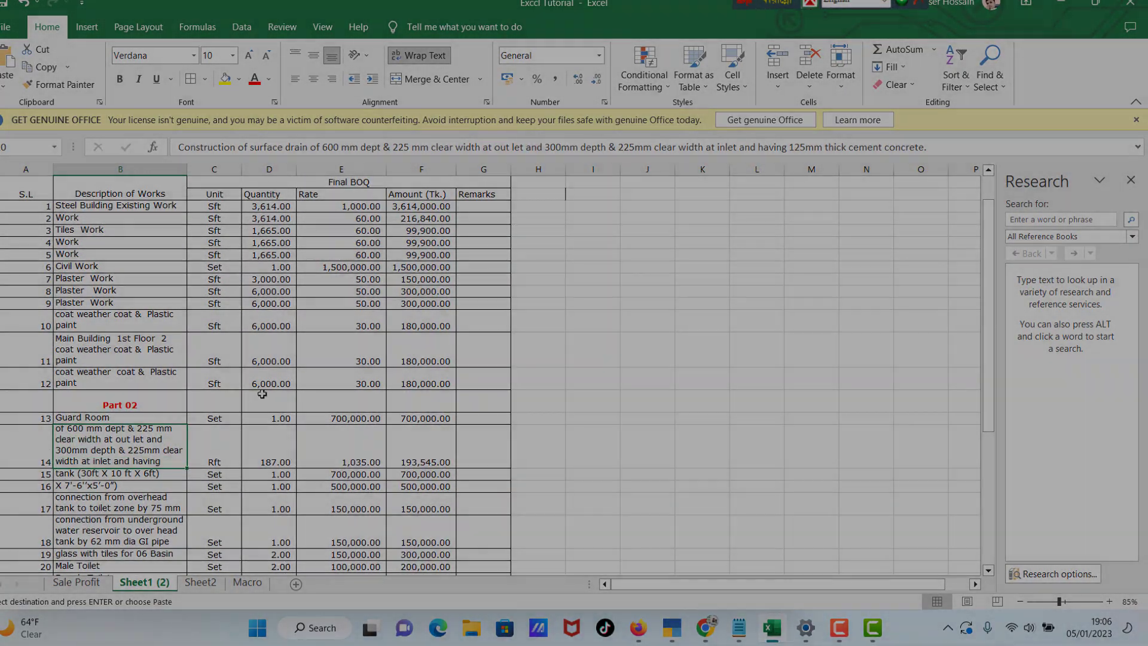
pyautogui.scroll(-7, 483, 482)
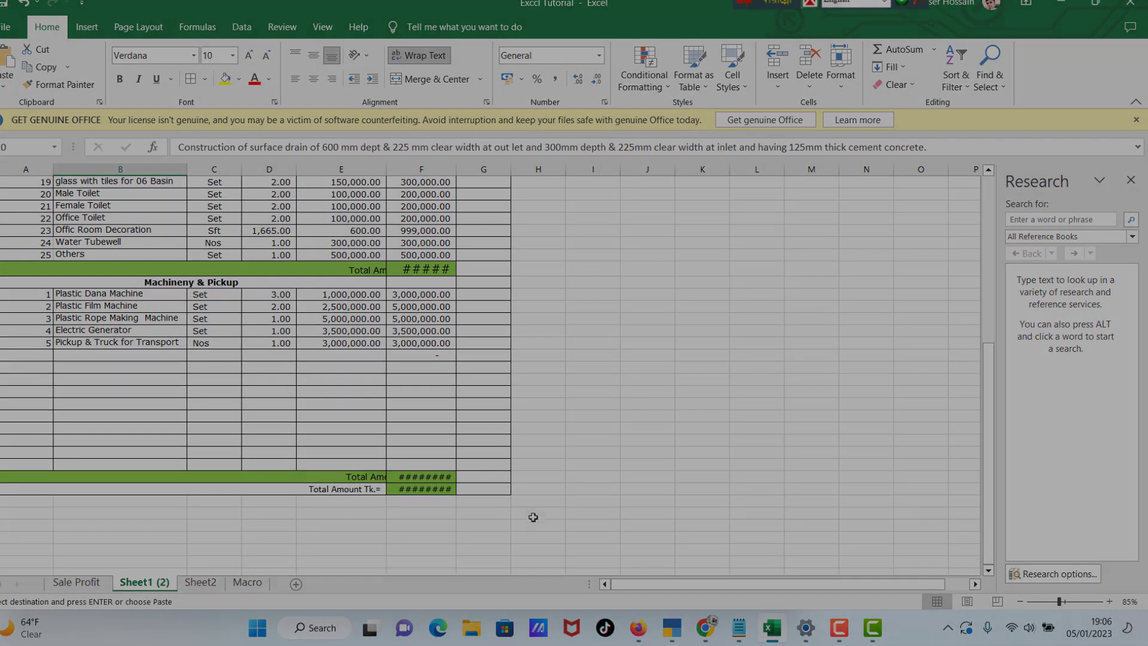
pyautogui.moveTo(544, 517); pyautogui.dragTo(12, 170)
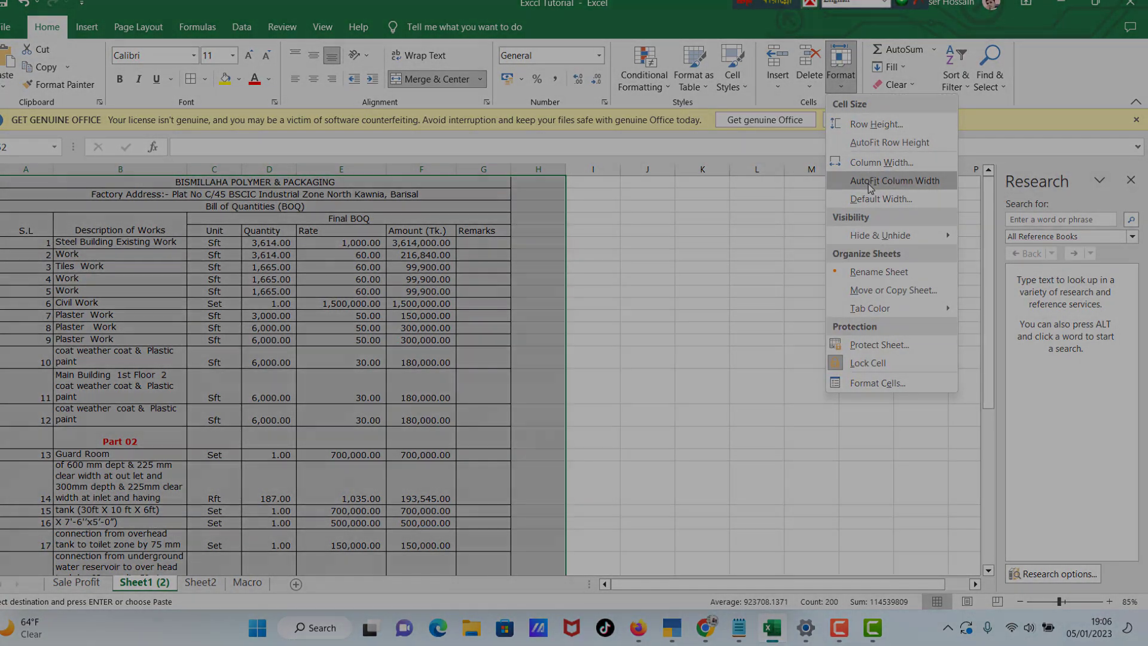
pyautogui.click(870, 181)
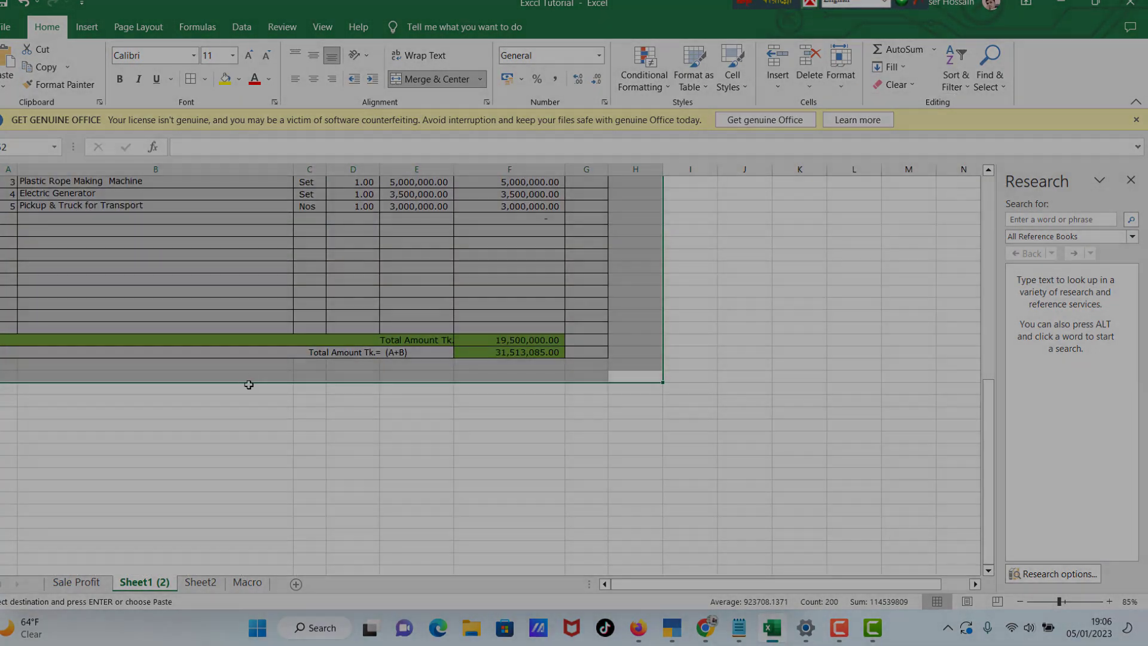
pyautogui.scroll(10, 249, 385)
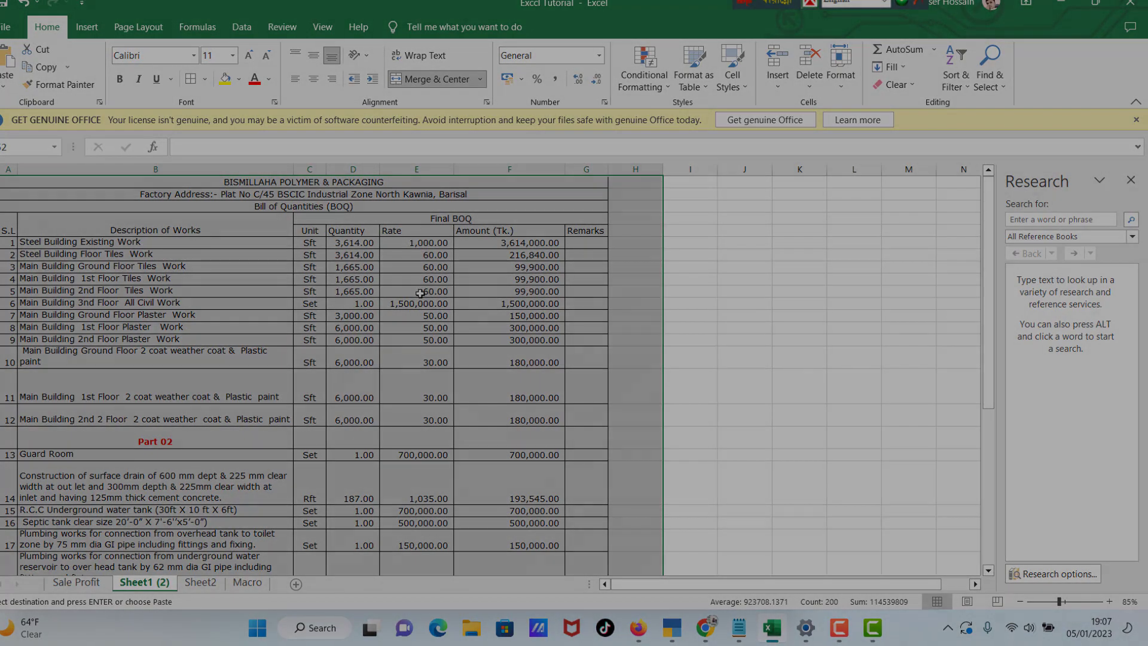
# Look over the Bill of Quantities table down to its total rows, checking the column widths against their values.
pyautogui.scroll(-10, 419, 292)
pyautogui.scroll(5, 415, 334)
pyautogui.scroll(-5, 413, 352)
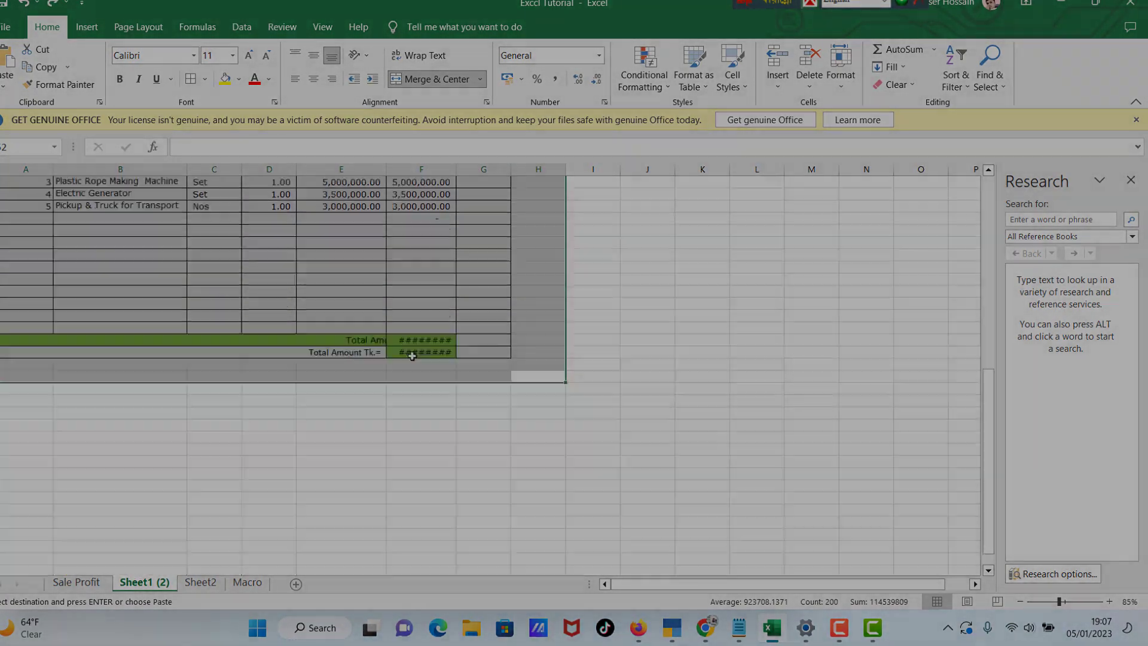
pyautogui.scroll(10, 414, 352)
pyautogui.scroll(-10, 414, 352)
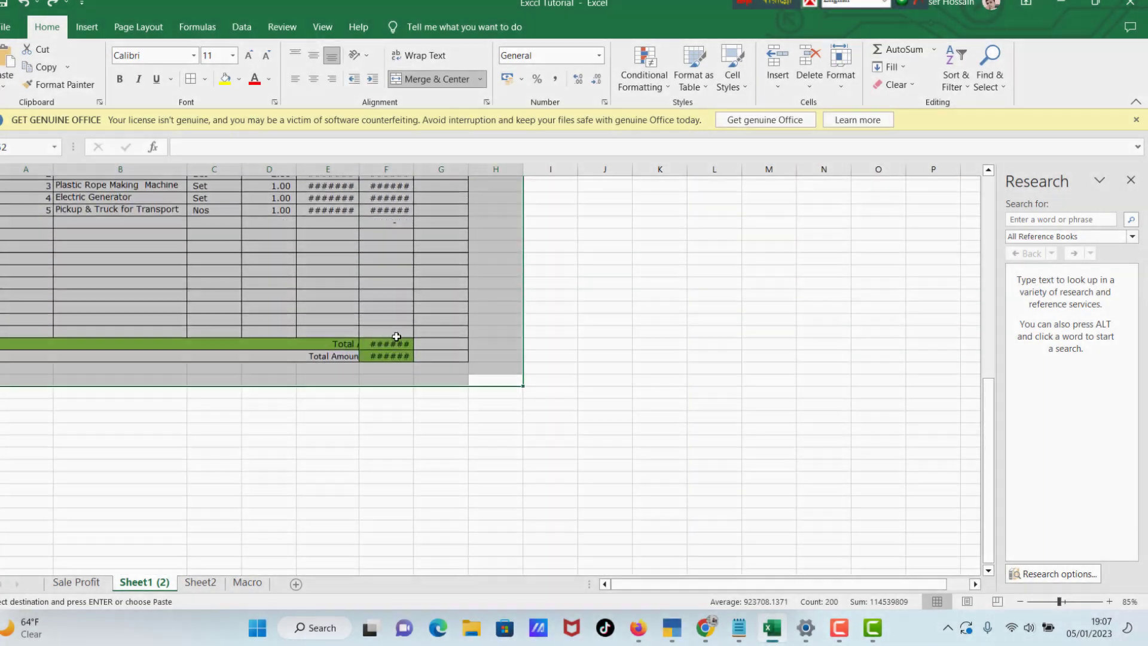
pyautogui.scroll(8, 404, 365)
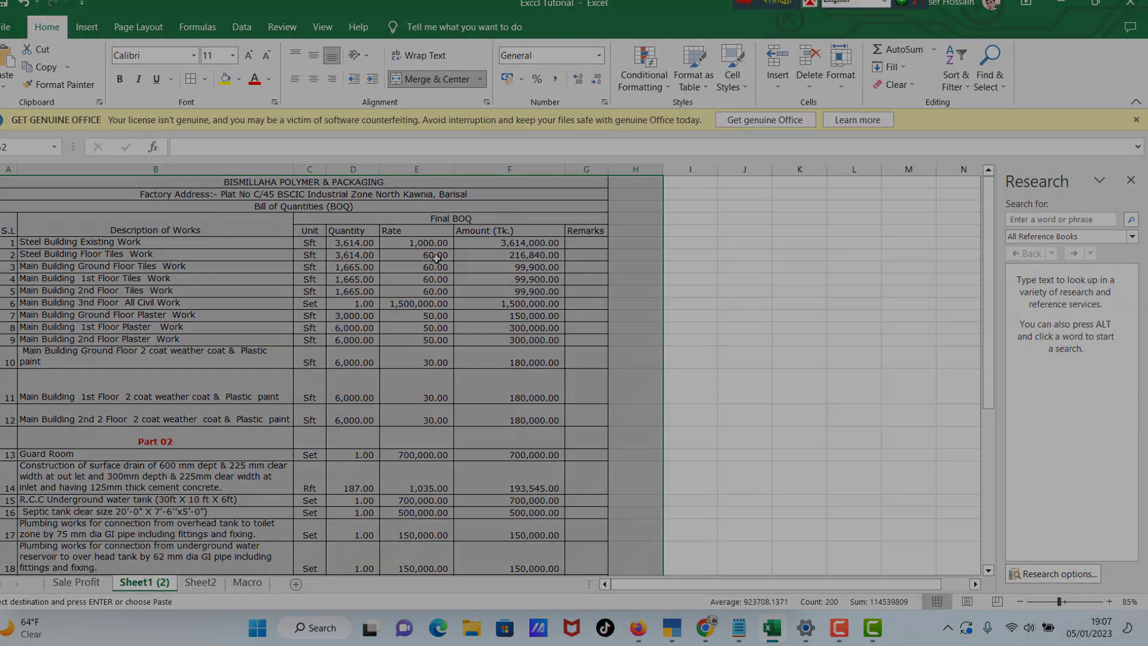
pyautogui.click(431, 245)
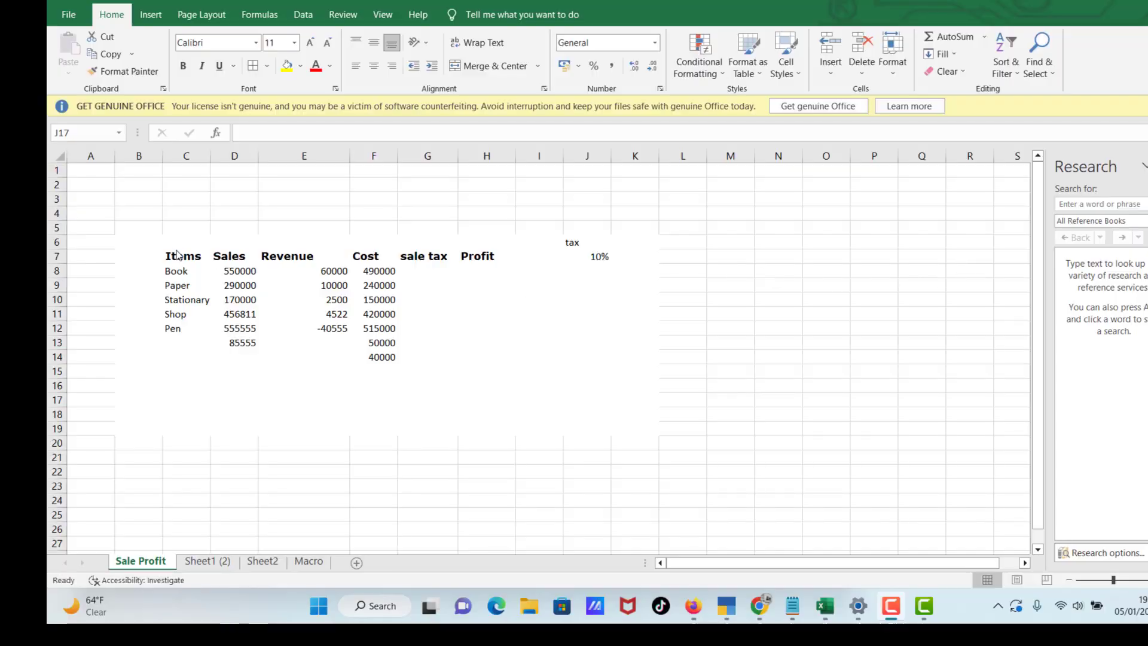
# Apply all borders to the range C6:J16 around the sales table on the Sale Profit sheet.
pyautogui.click(434, 299)
pyautogui.click(441, 271)
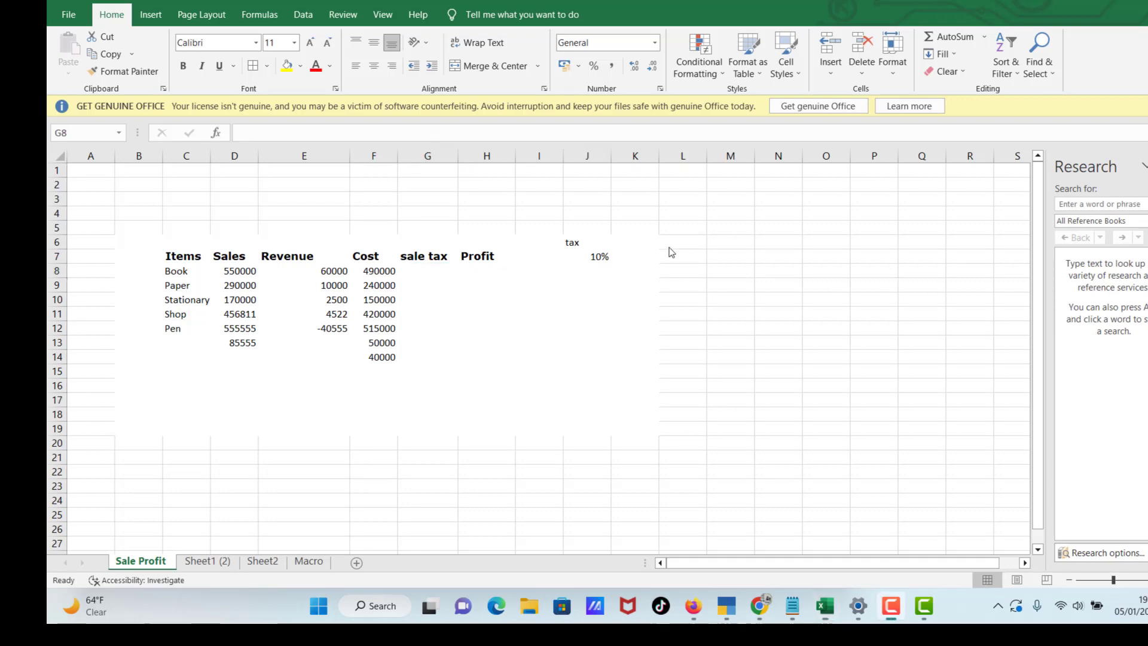
pyautogui.moveTo(169, 239); pyautogui.dragTo(587, 390)
pyautogui.click(253, 66)
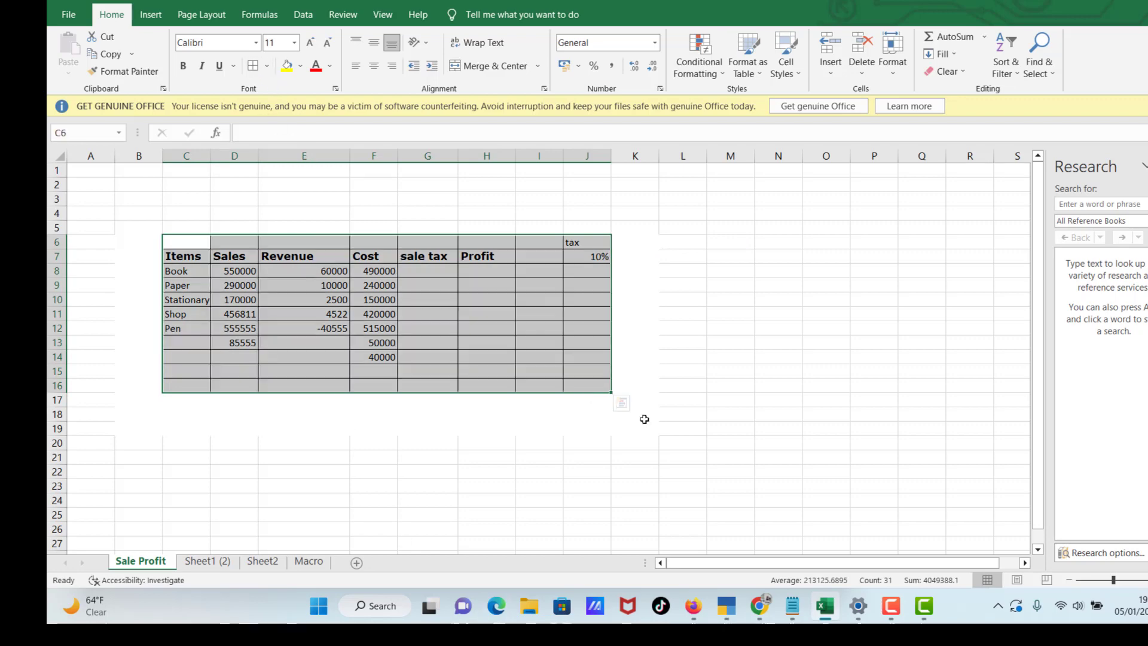
# Calculate Book's sale tax in G8 with =E8*J7 and fill the formula down to G14.
pyautogui.click(440, 272)
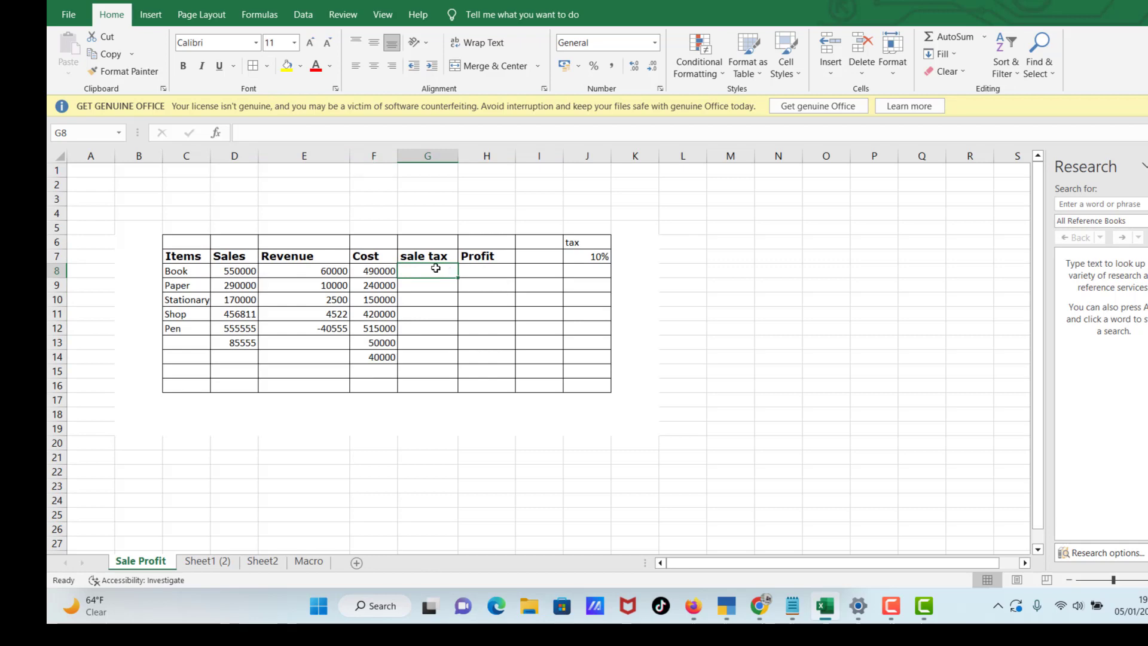
pyautogui.click(314, 263)
pyautogui.click(422, 273)
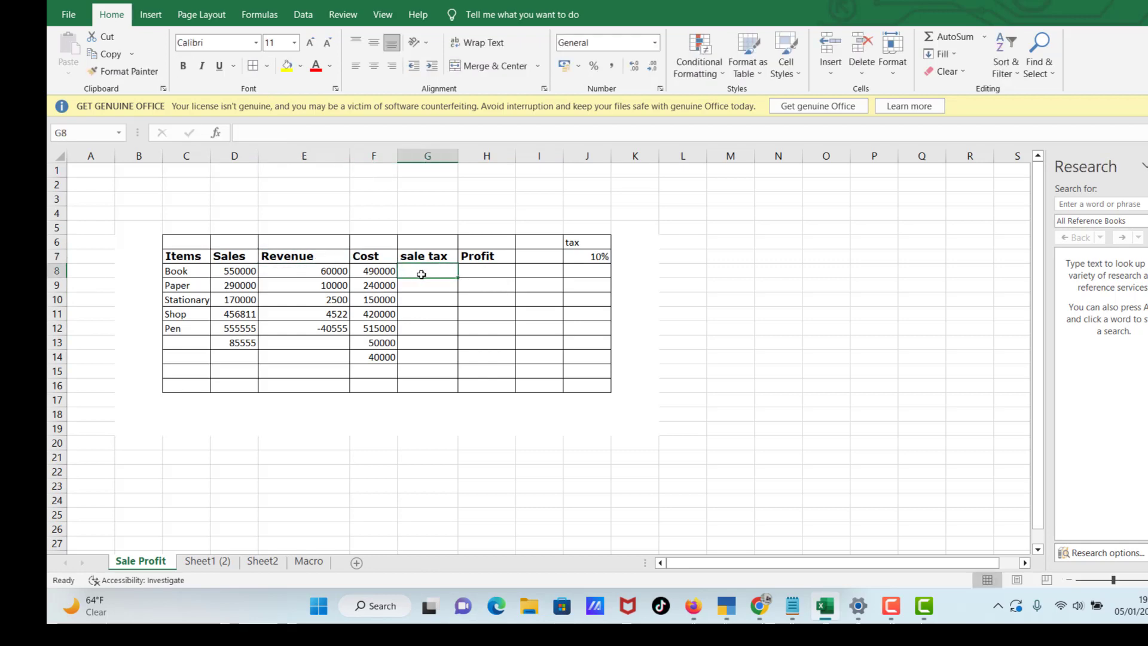
pyautogui.click(583, 255)
pyautogui.click(436, 267)
pyautogui.write('=')
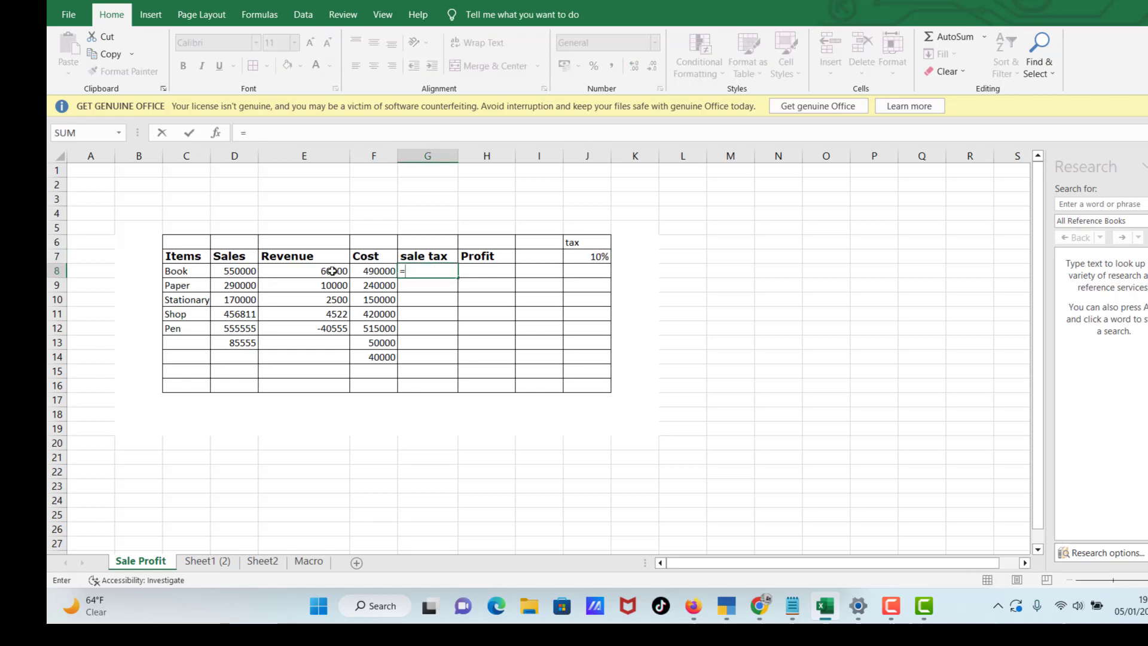
pyautogui.click(333, 270)
pyautogui.write('*')
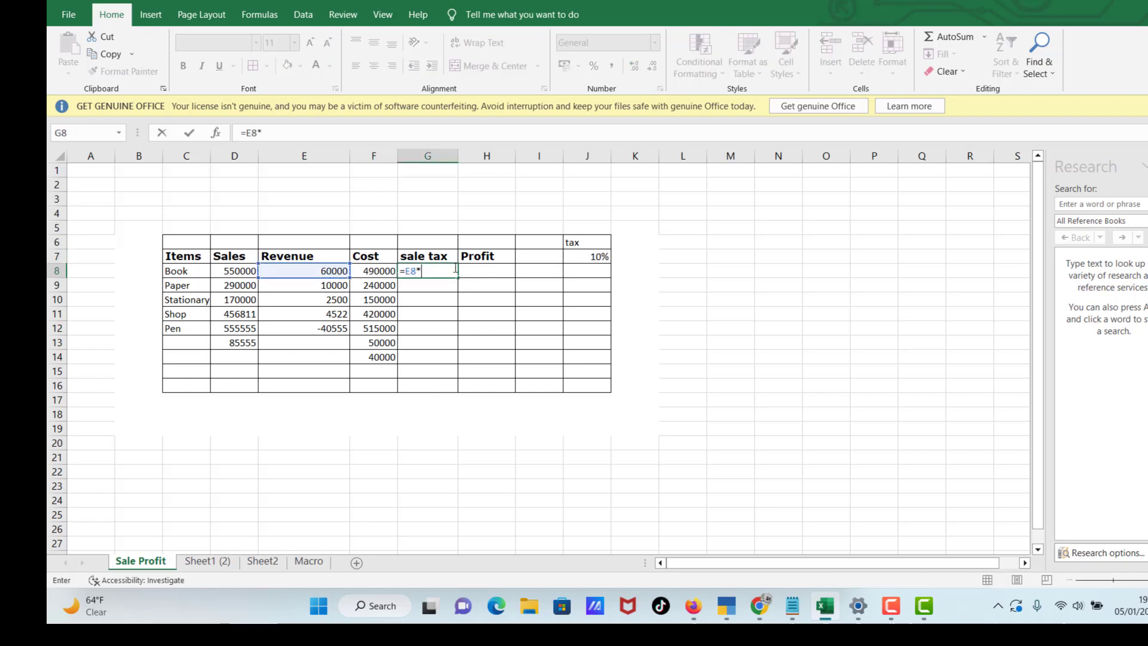
pyautogui.click(583, 258)
pyautogui.press('Return')
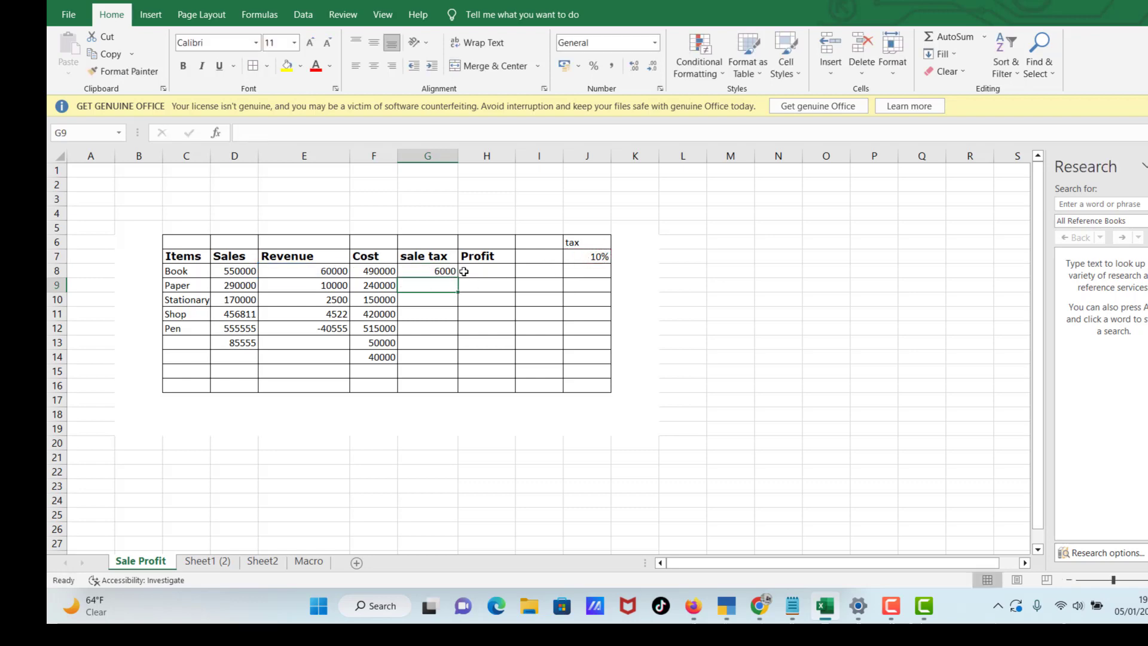
pyautogui.click(445, 271)
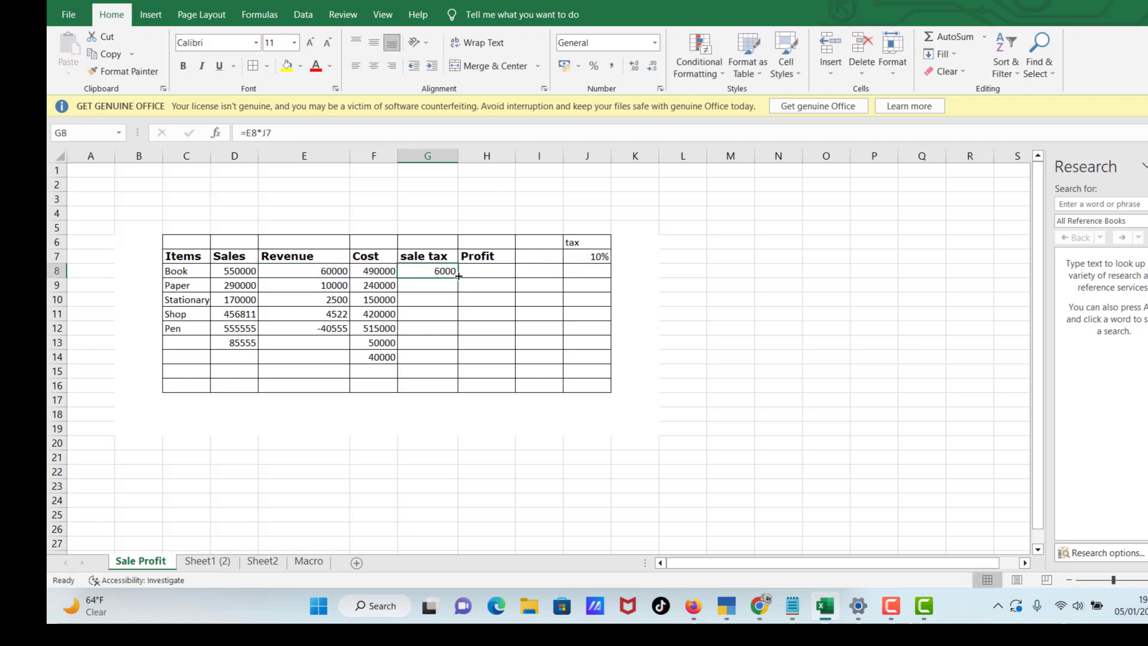
pyautogui.moveTo(458, 275); pyautogui.dragTo(443, 367)
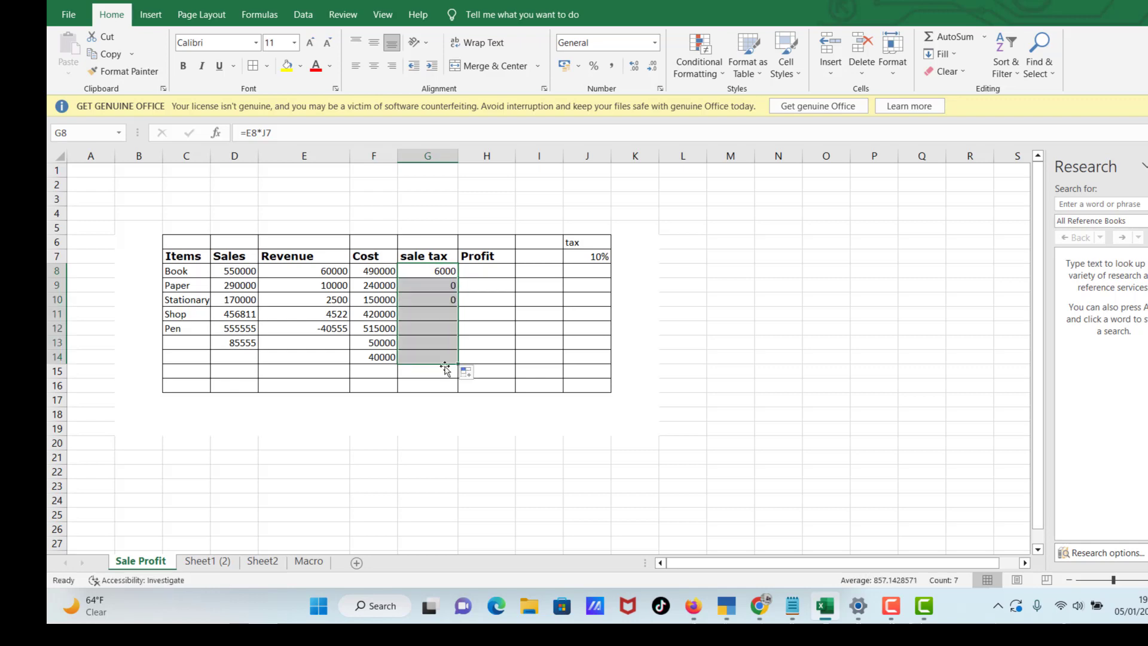
# Inspect the cell references in the filled sale tax formulas of the Paper, Stationary and Shop rows.
pyautogui.click(447, 284)
pyautogui.doubleClick(448, 285)
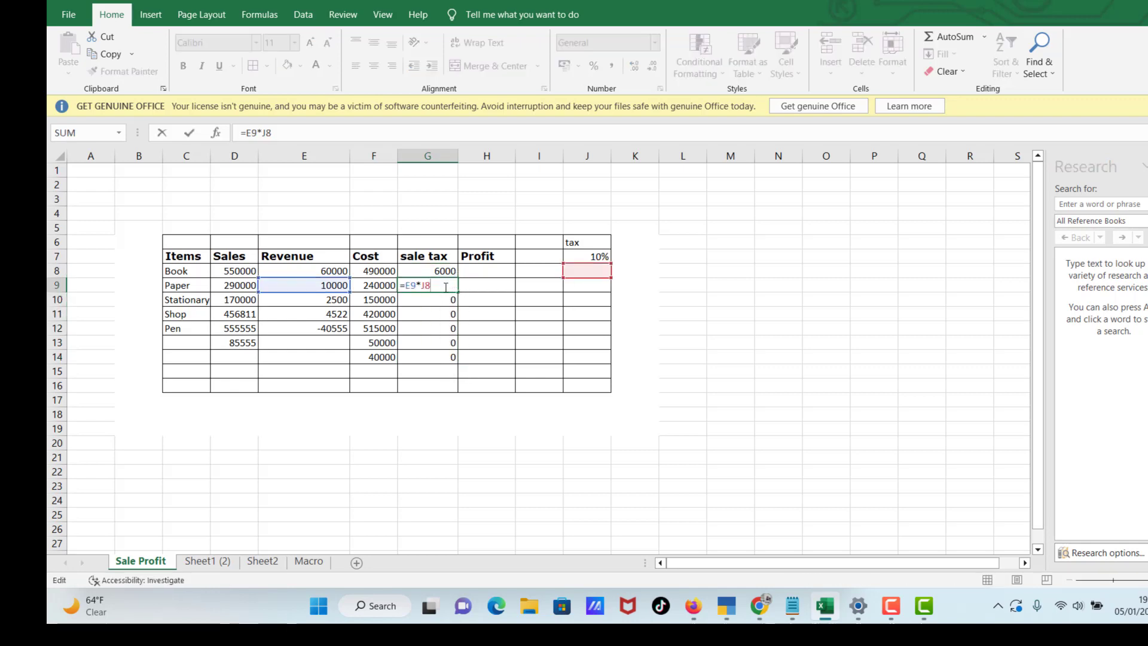
pyautogui.click(335, 285)
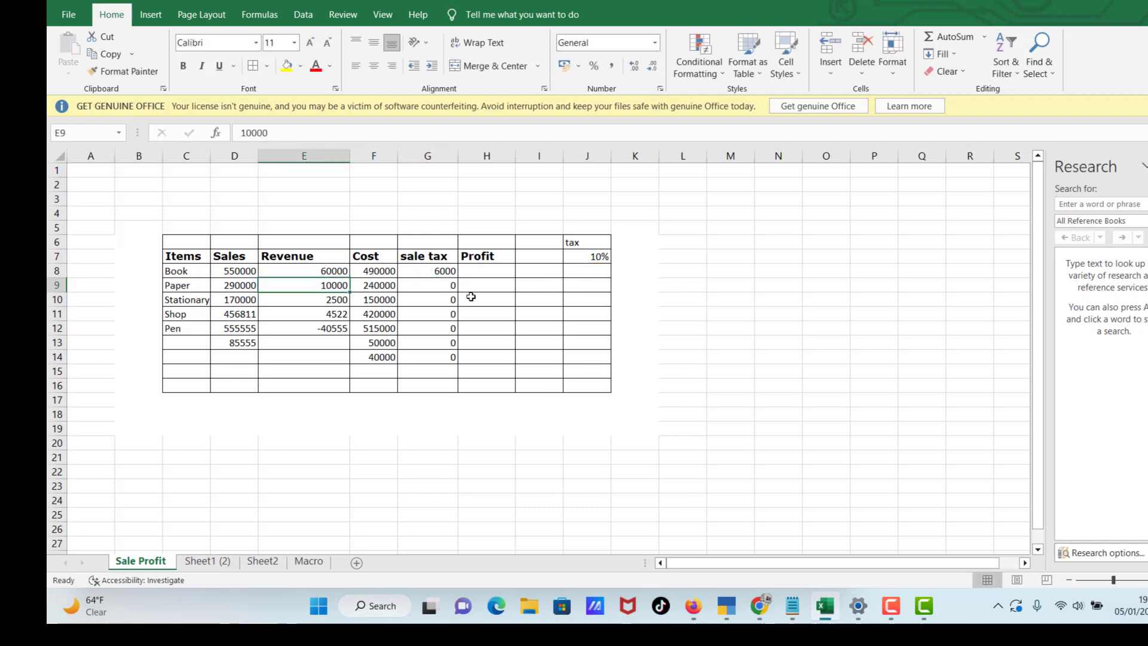
pyautogui.click(452, 298)
pyautogui.doubleClick(451, 297)
pyautogui.press('Return')
pyautogui.doubleClick(450, 311)
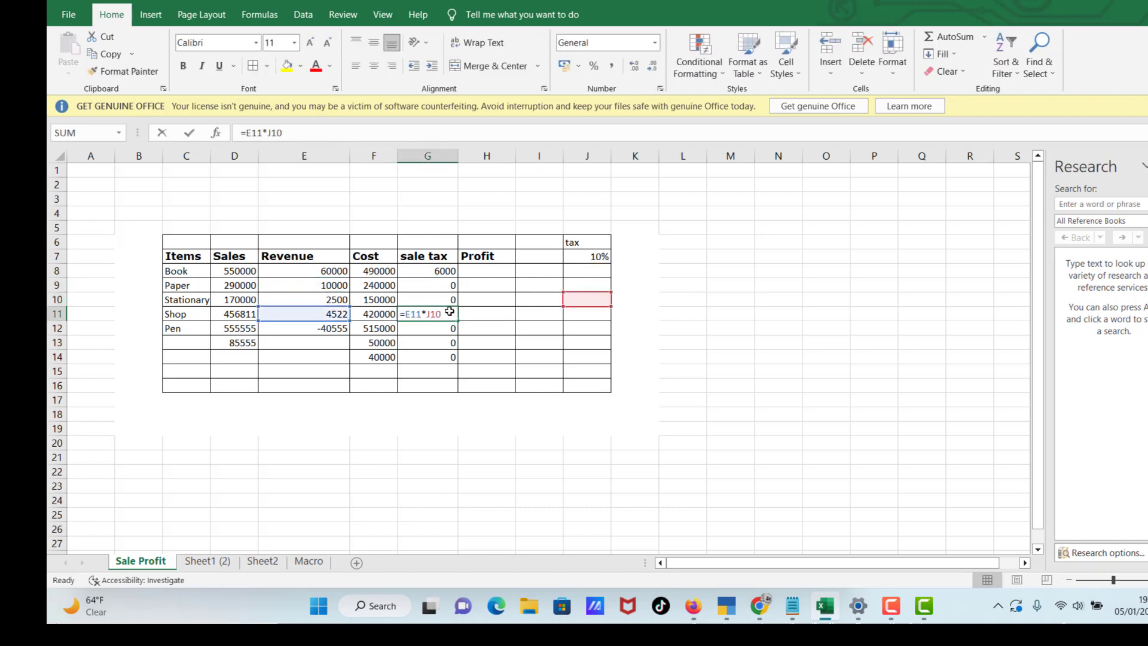
pyautogui.press('Return')
pyautogui.scroll(-3, 440, 436)
pyautogui.scroll(3, 434, 373)
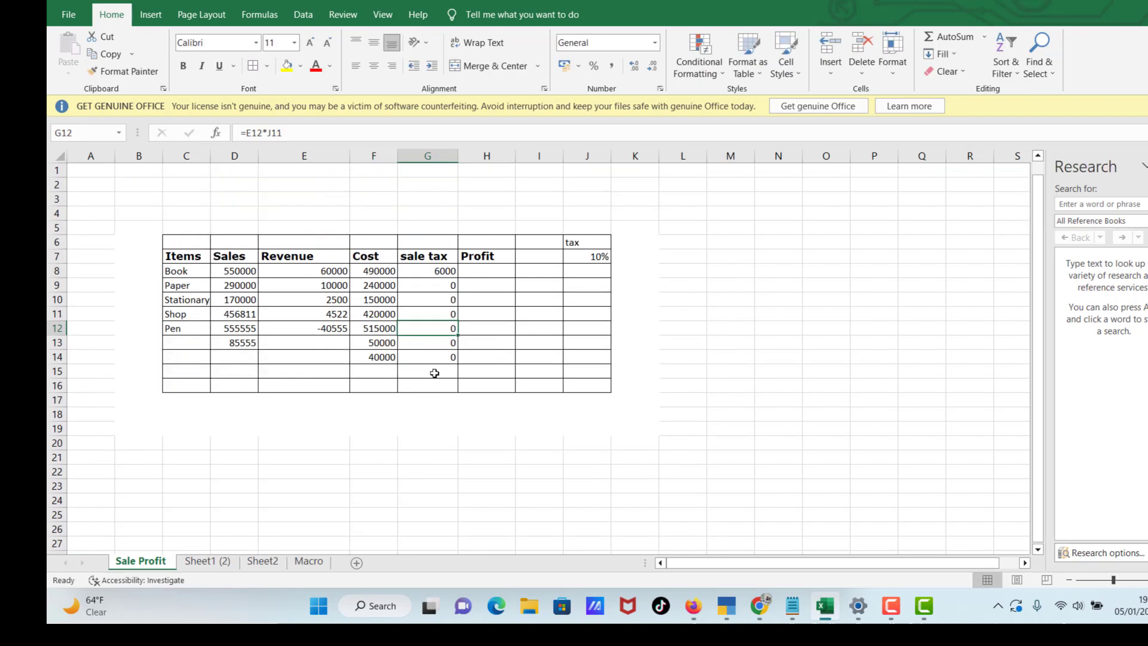
# Change Paper's sale tax formula in G9 to =E9*J7.
pyautogui.click(447, 284)
pyautogui.doubleClick(447, 284)
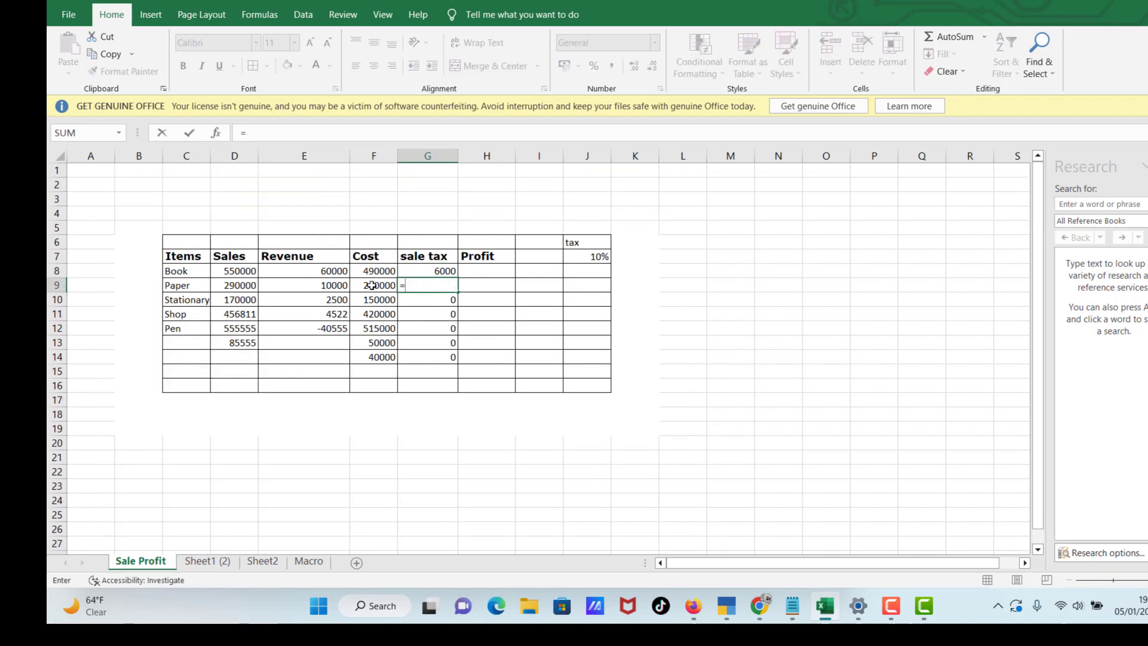
pyautogui.press('BackSpace')
pyautogui.press('BackSpace')
pyautogui.click(579, 261)
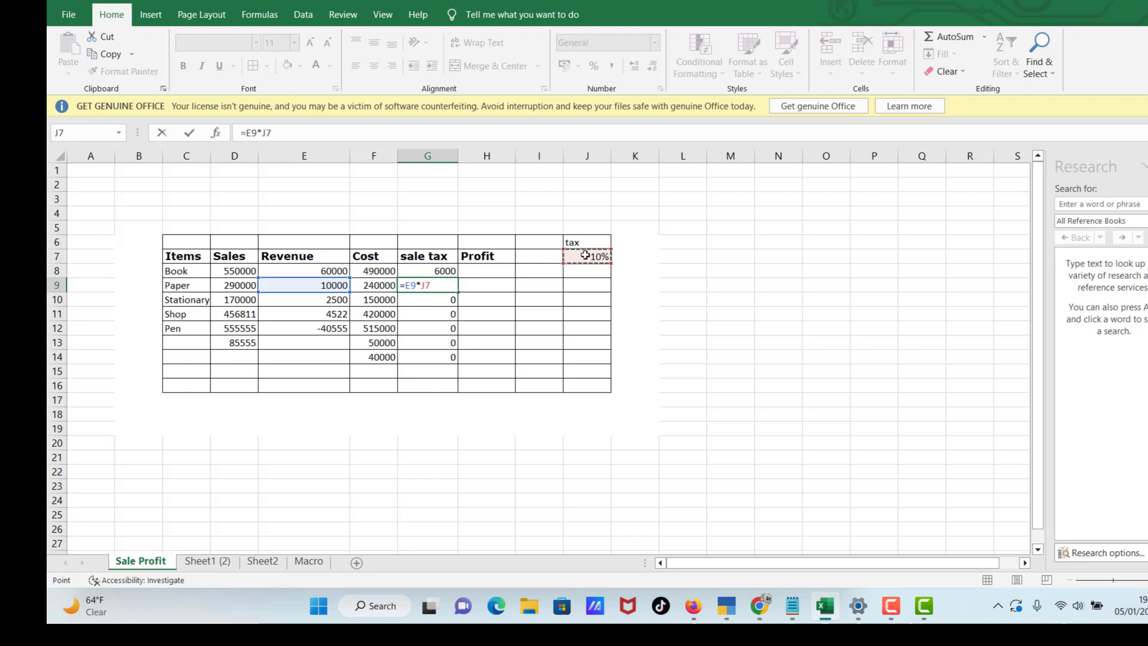
pyautogui.press('Return')
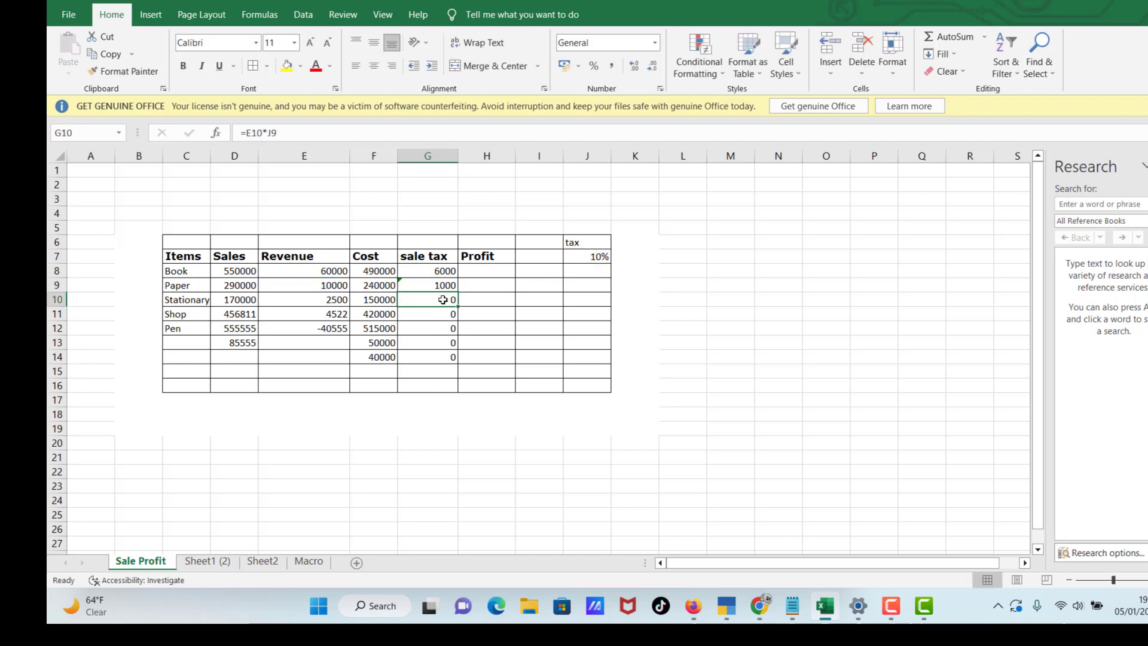
# Point Stationary's sale tax formula in G10 to the tax rate cell, making it =E10*J7.
pyautogui.doubleClick(442, 300)
pyautogui.press('BackSpace')
pyautogui.press('BackSpace')
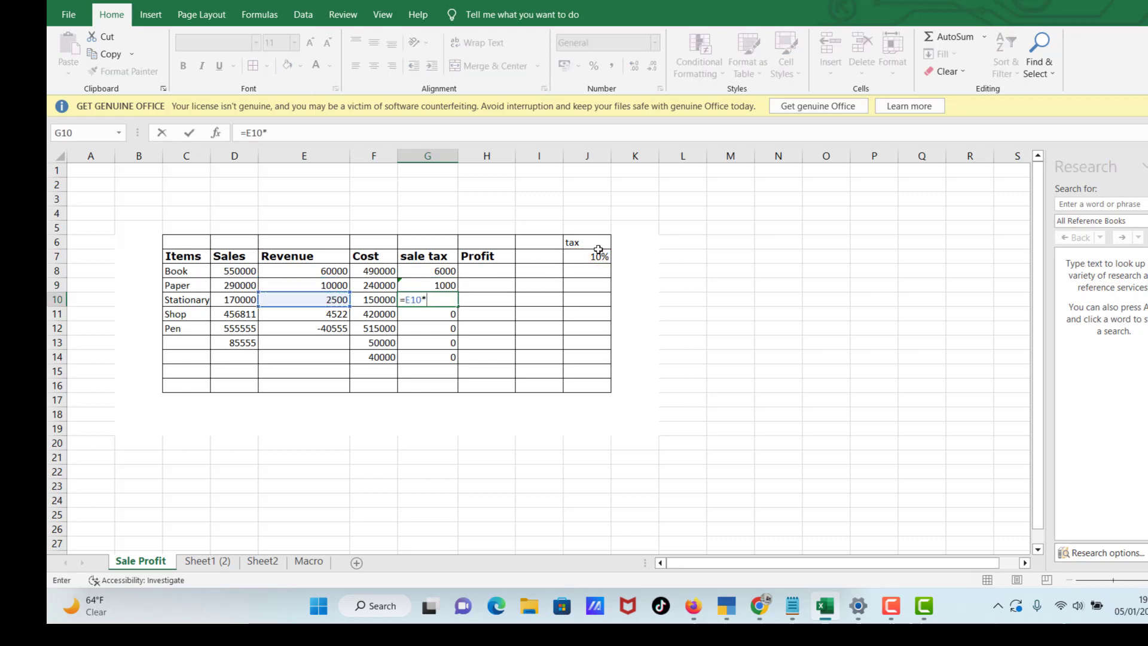
pyautogui.click(598, 251)
pyautogui.press('Return')
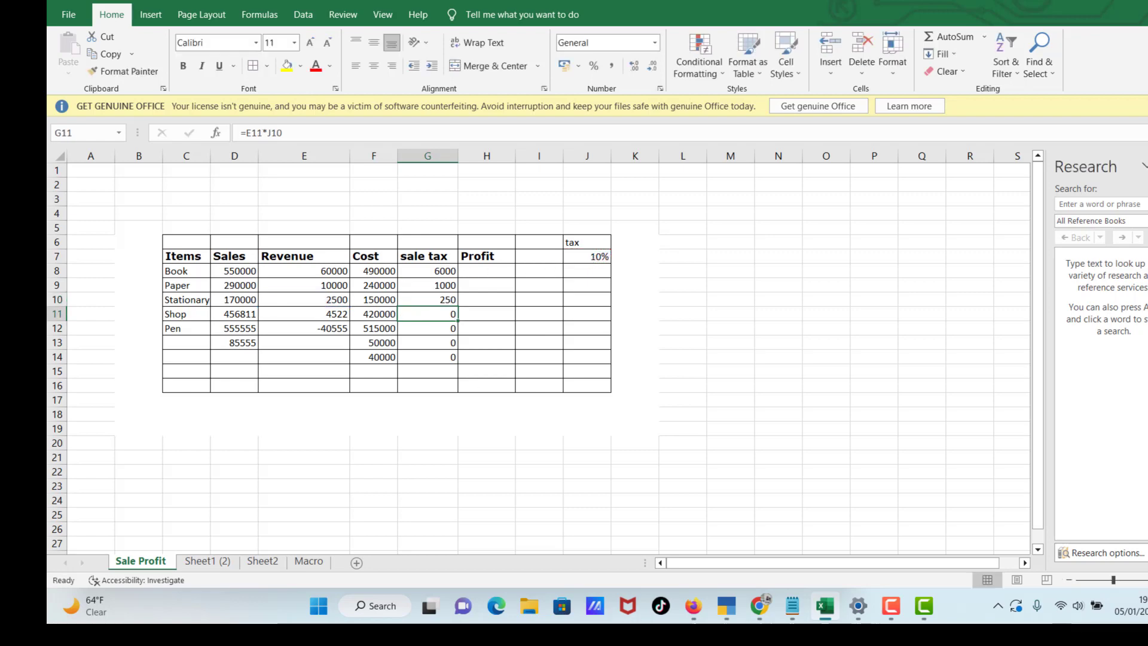
pyautogui.click(456, 371)
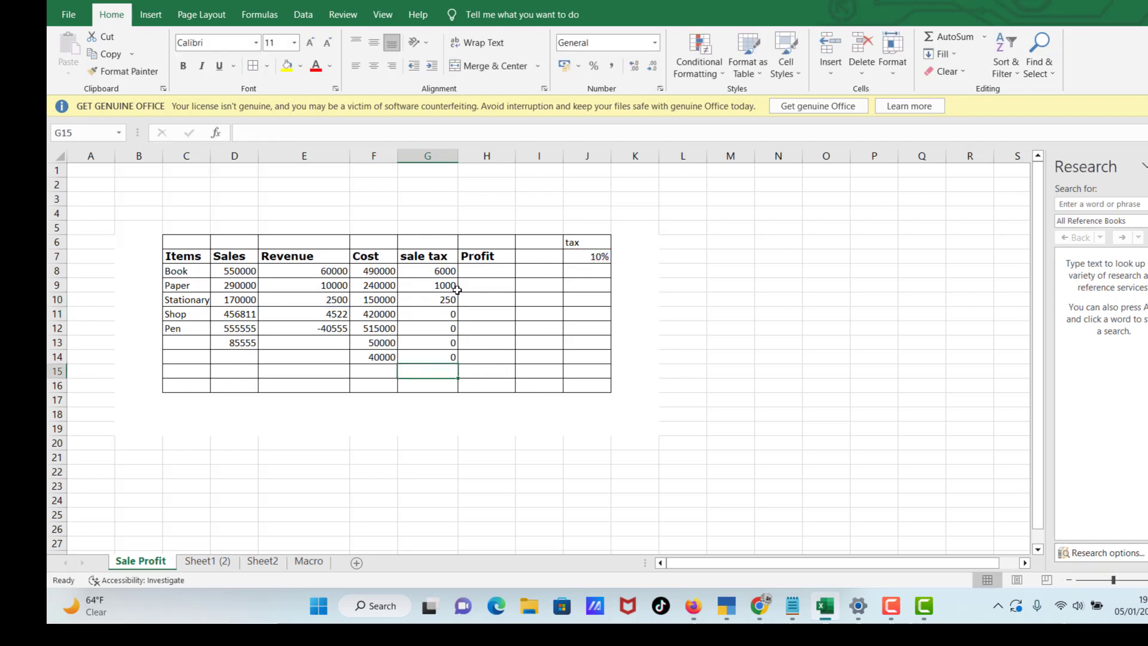
pyautogui.click(485, 332)
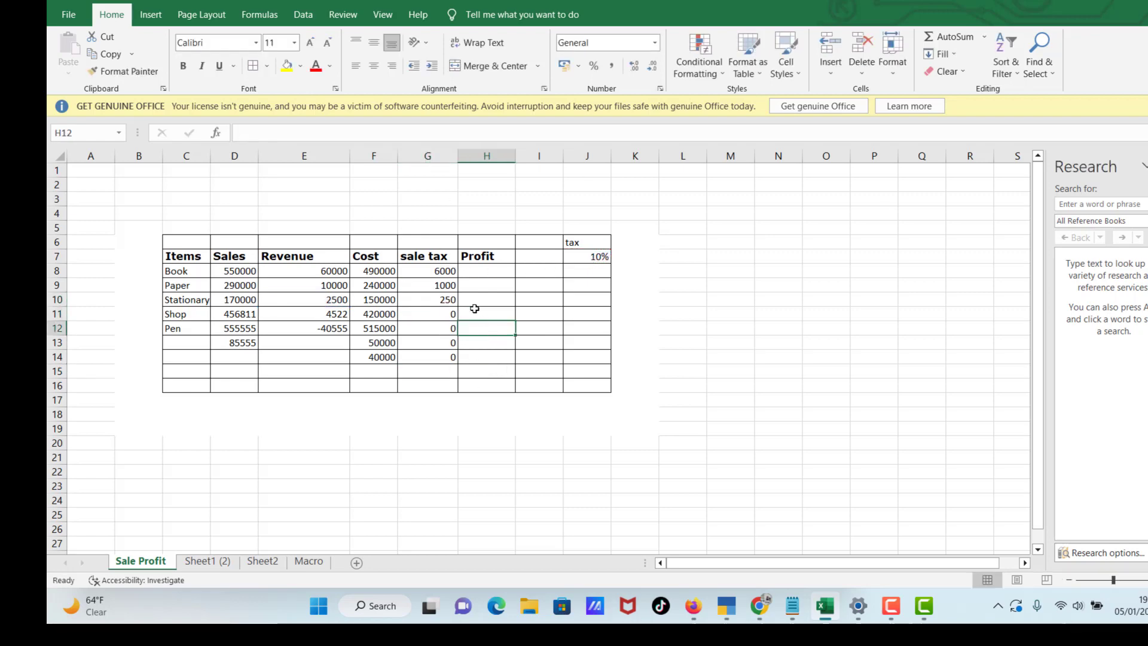
# Make the tax rate reference in G8 absolute, giving =E8*$J$7, and fill the formula down to G16.
pyautogui.doubleClick(426, 271)
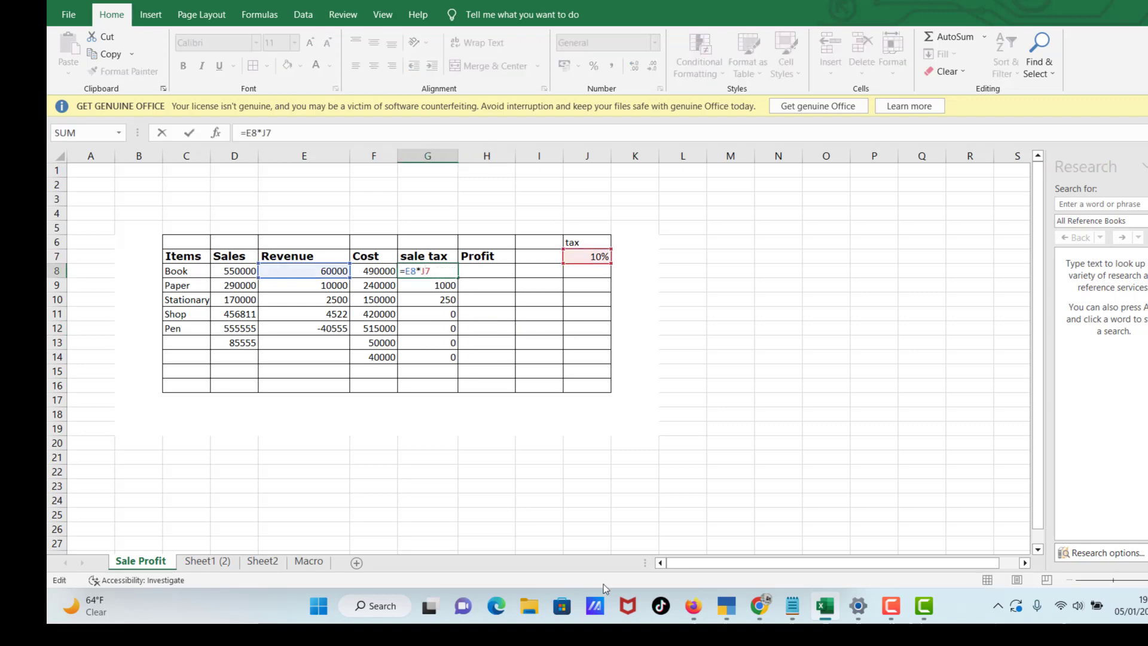
pyautogui.click(259, 133)
pyautogui.press('F4')
pyautogui.press('Return')
pyautogui.click(431, 269)
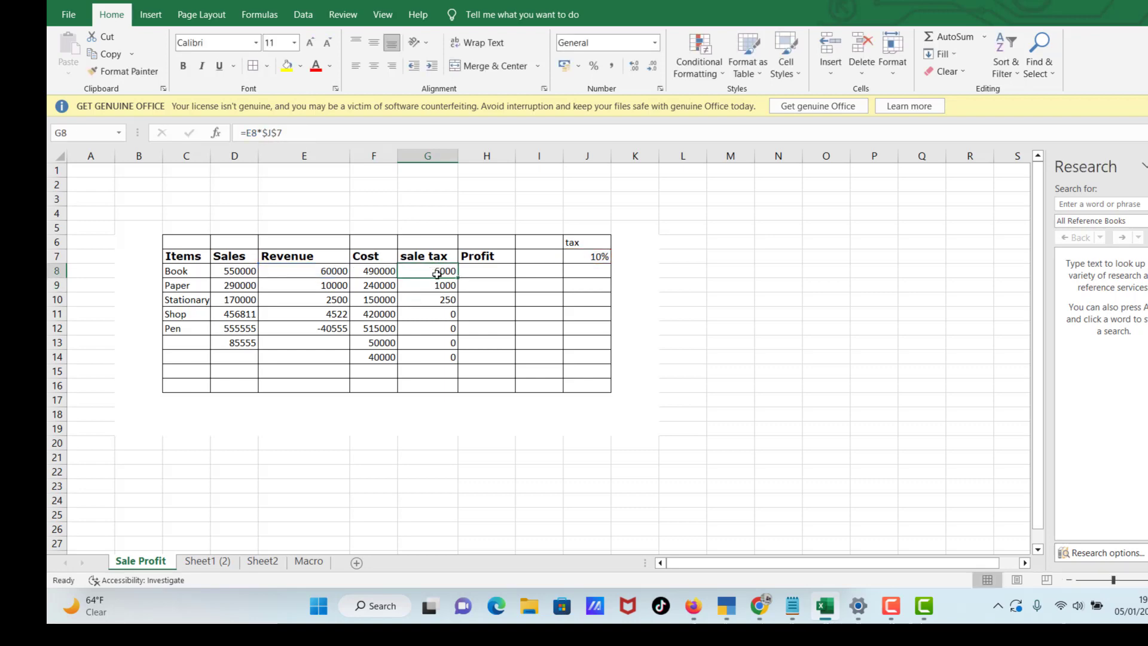
pyautogui.moveTo(457, 278); pyautogui.dragTo(450, 393)
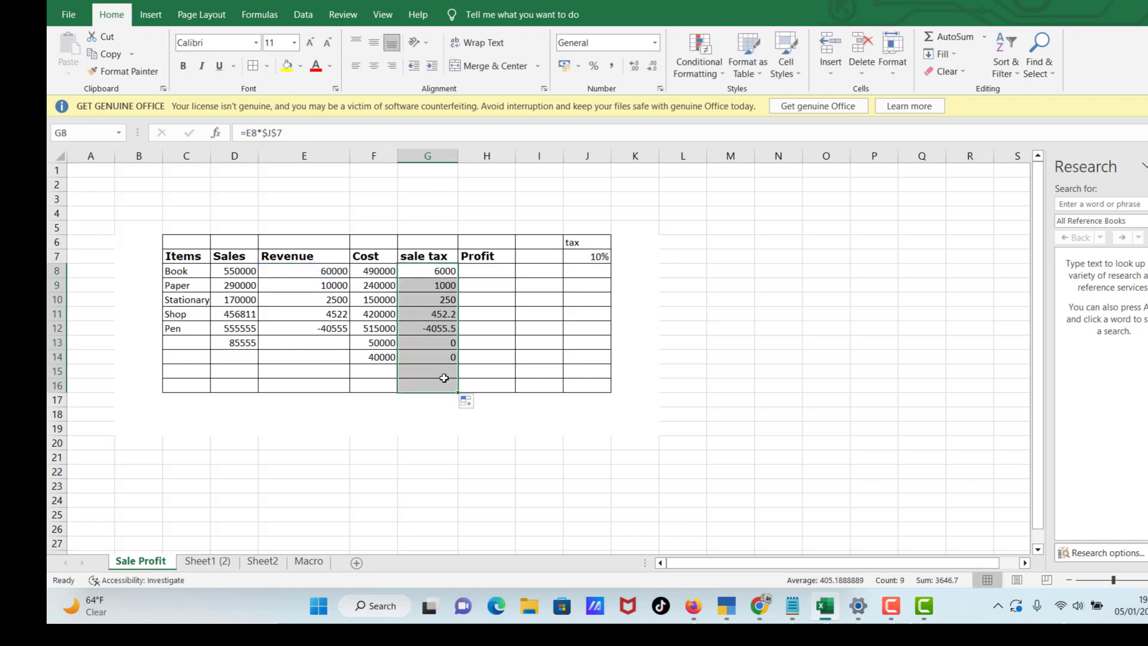
# Examine the sale tax formulas in column G against the Revenue values and the tax rate cell J7.
pyautogui.click(437, 328)
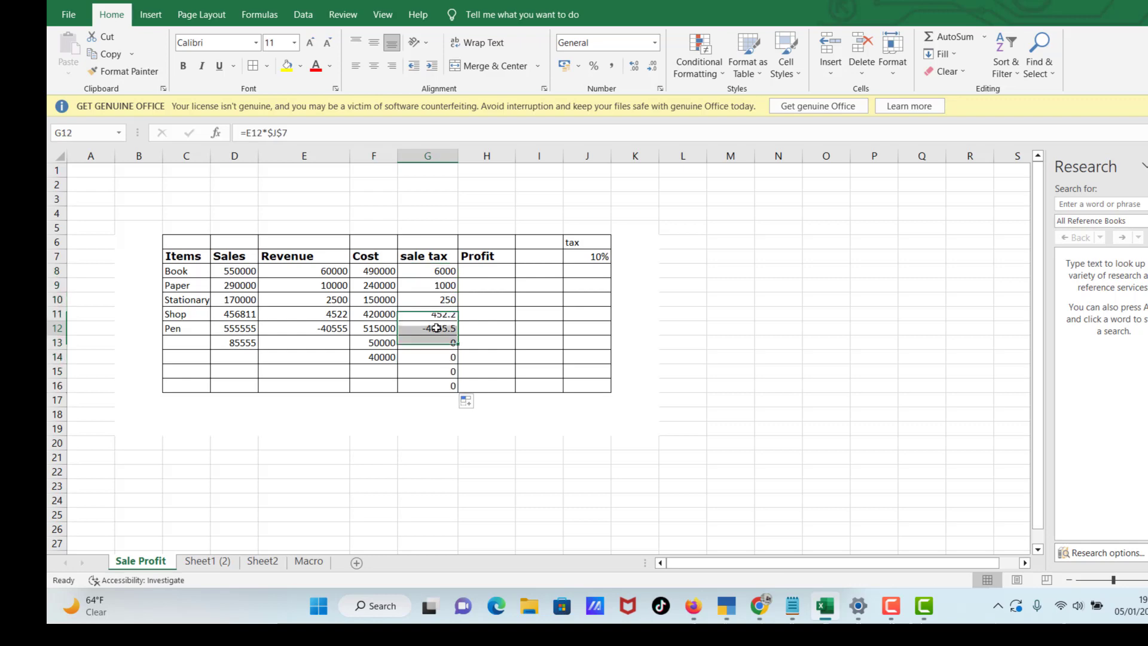
pyautogui.click(603, 256)
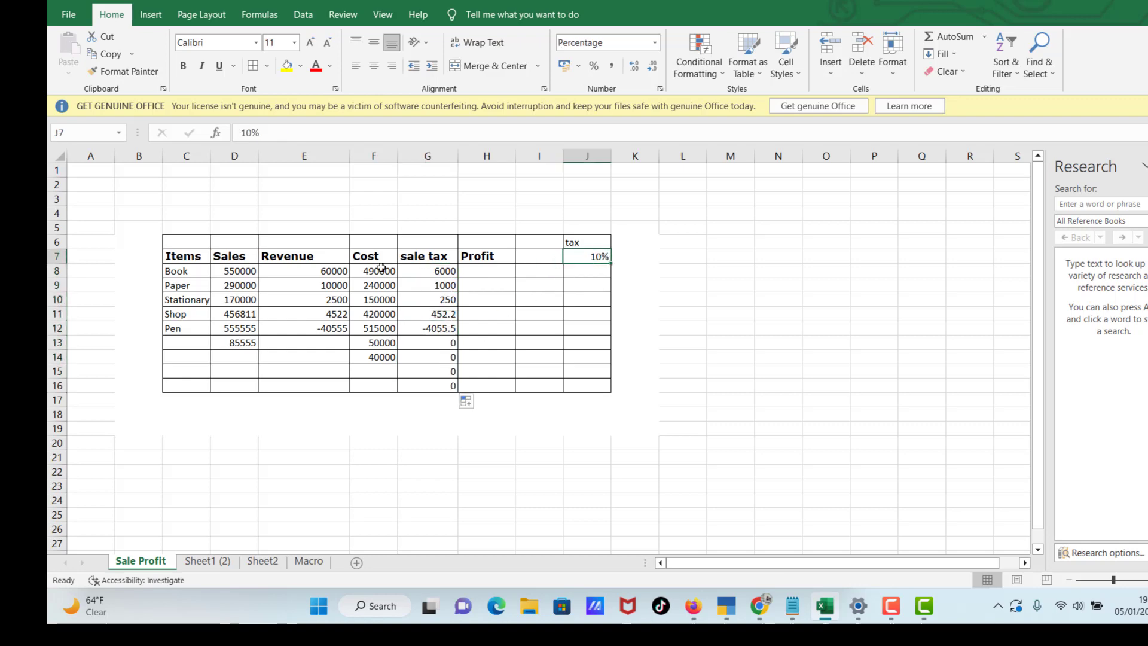
pyautogui.moveTo(315, 280); pyautogui.dragTo(314, 343)
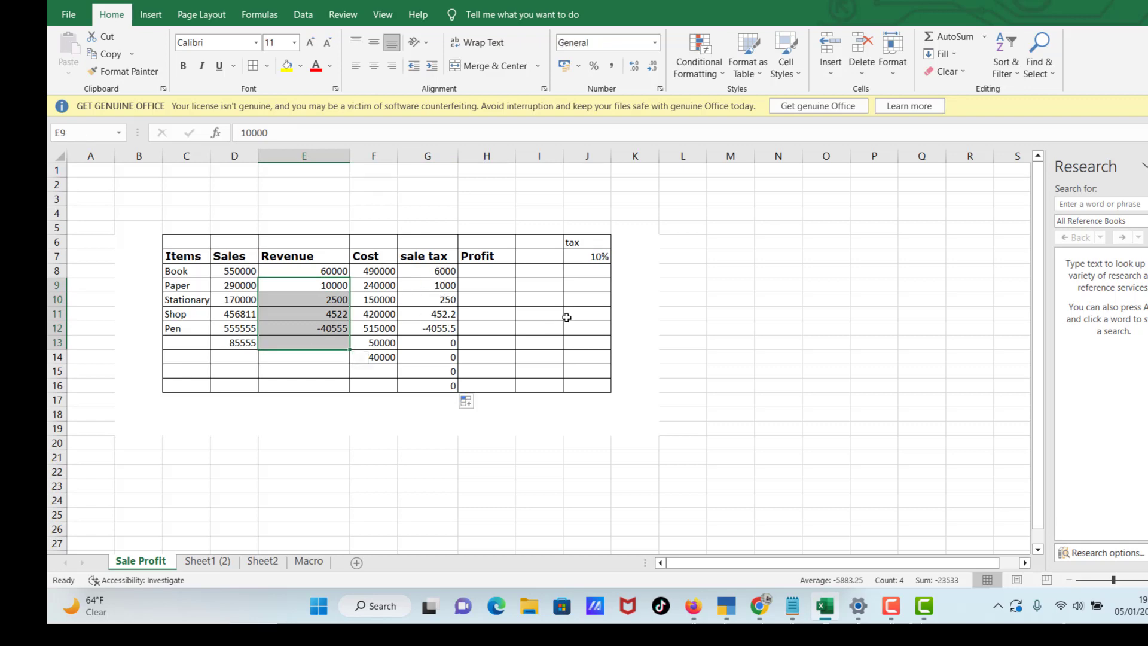
pyautogui.click(513, 301)
pyautogui.click(577, 258)
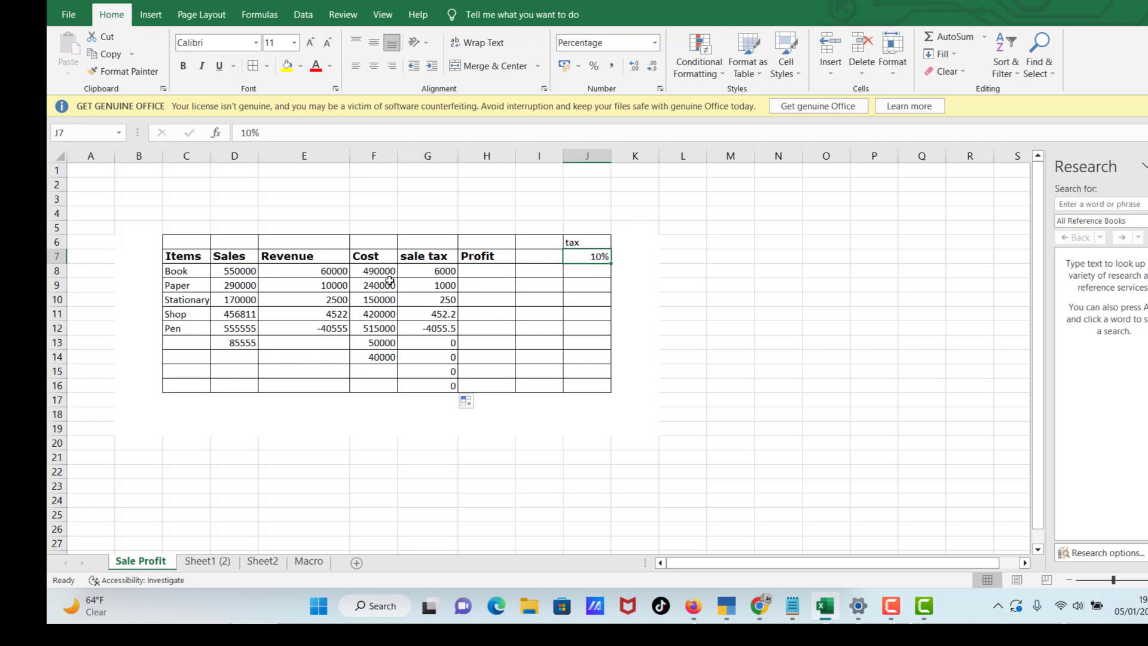
pyautogui.moveTo(325, 272); pyautogui.dragTo(308, 358)
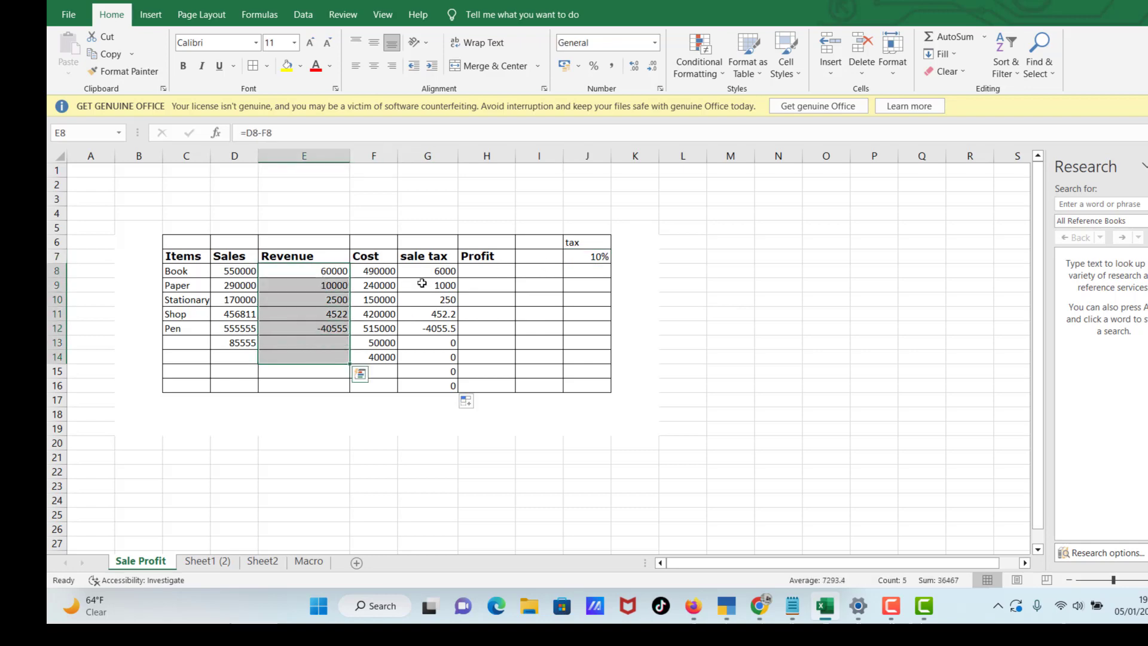
pyautogui.click(335, 273)
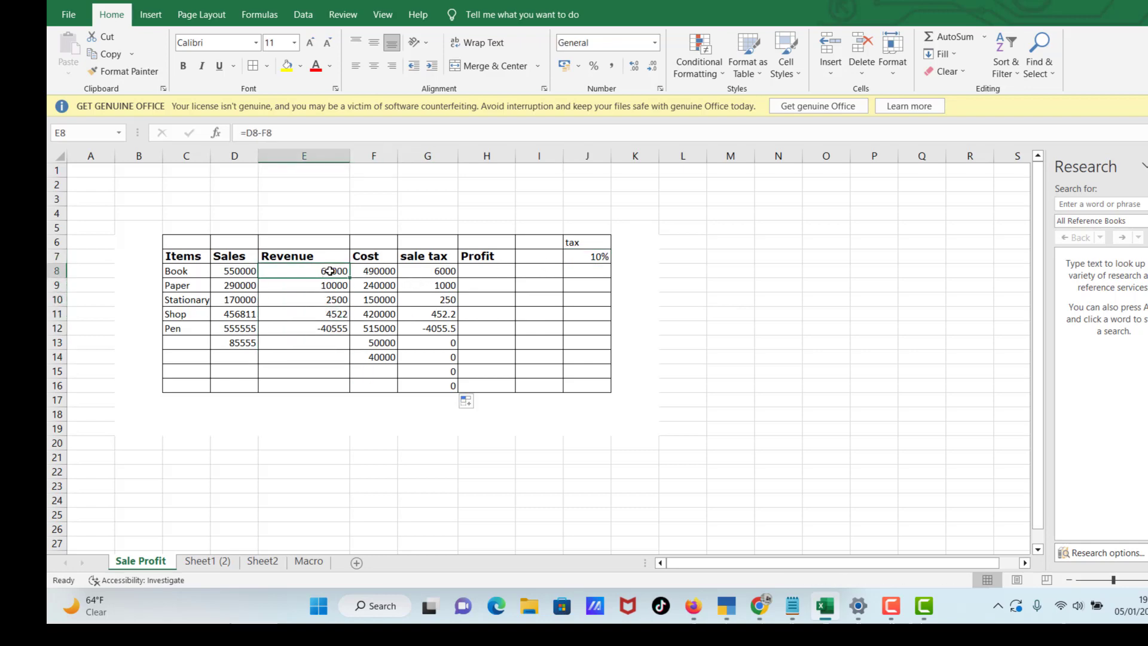
pyautogui.click(590, 256)
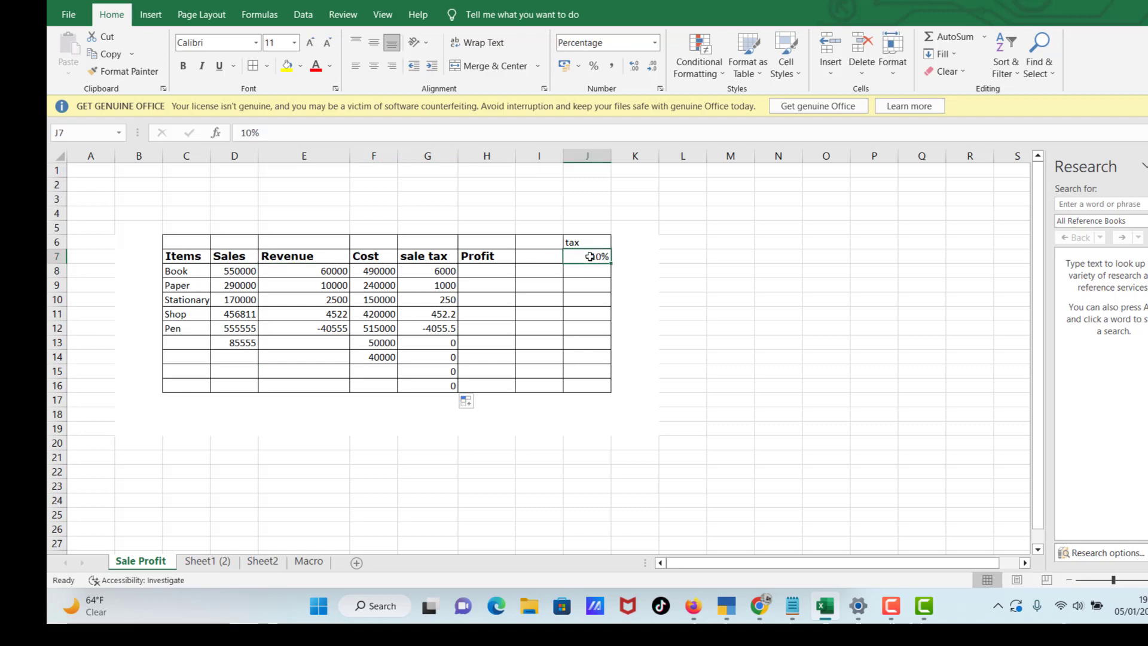
pyautogui.doubleClick(423, 270)
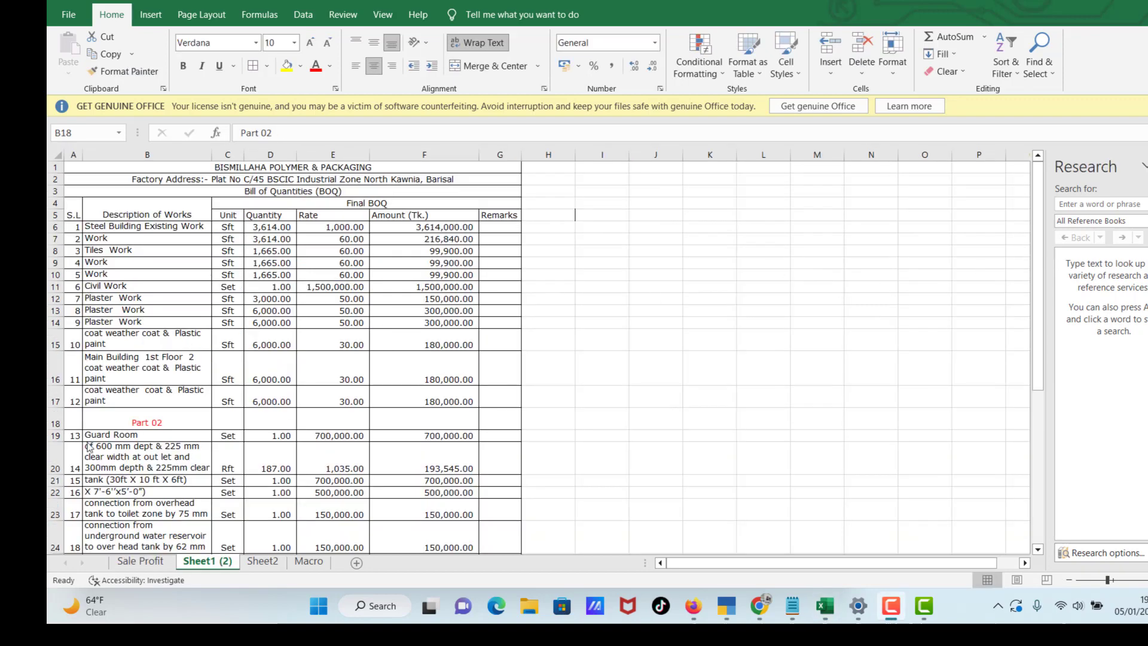
# Merge and center the Part 02 heading across B18:F18 in the Bill of Quantities sheet.
pyautogui.scroll(-1, 290, 320)
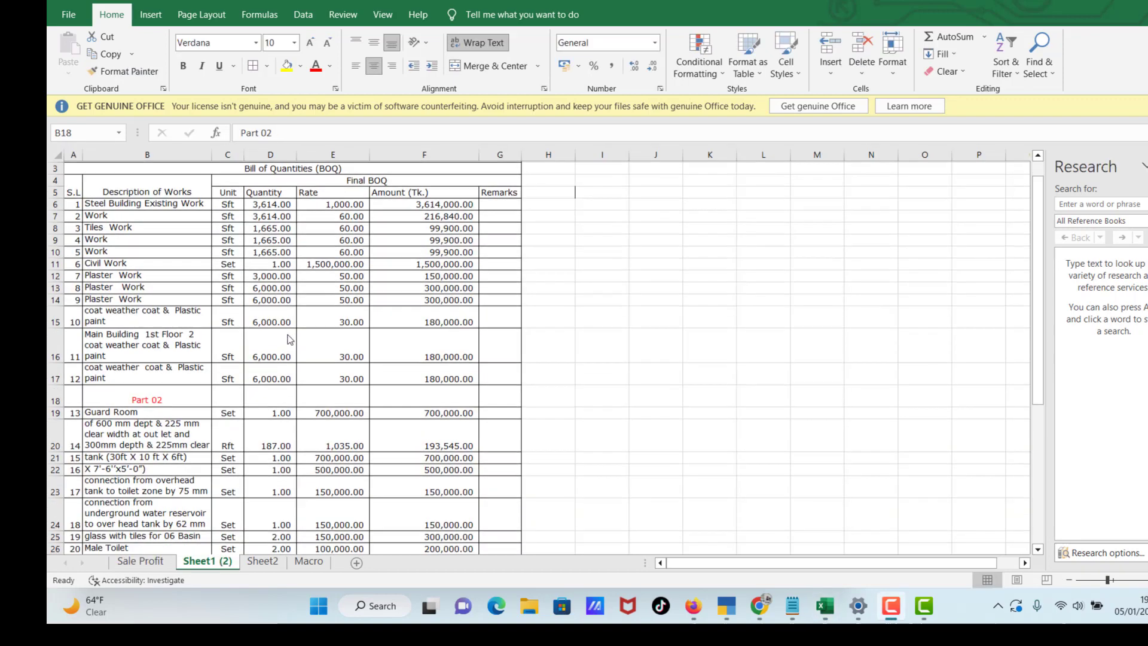
pyautogui.click(279, 399)
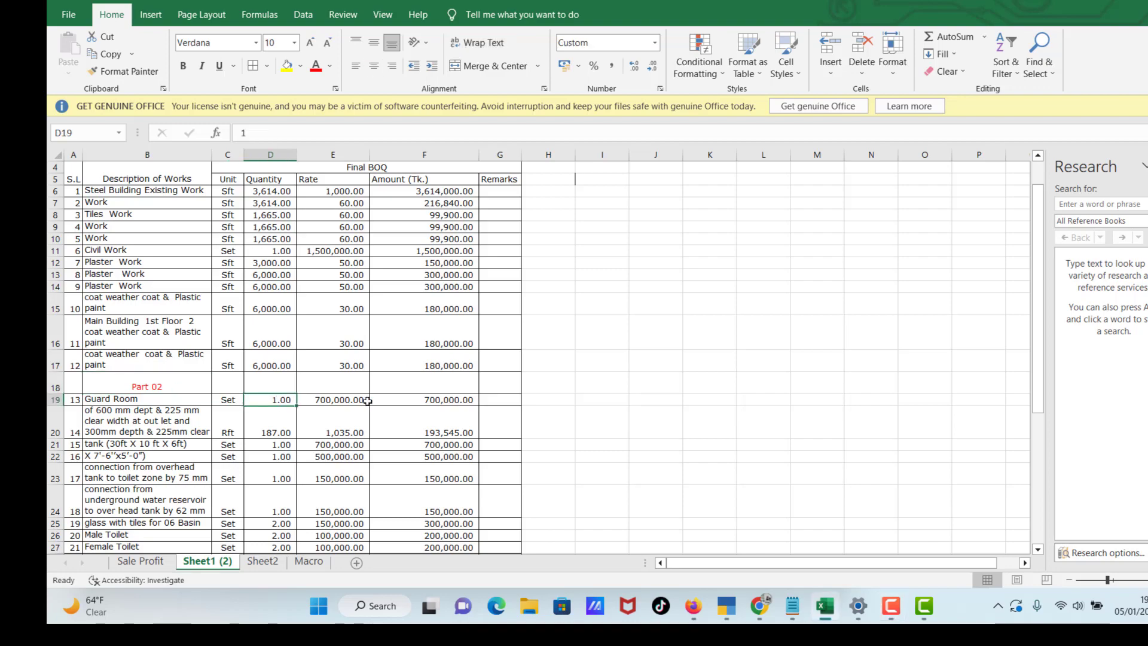
pyautogui.click(431, 401)
pyautogui.scroll(-7, 359, 398)
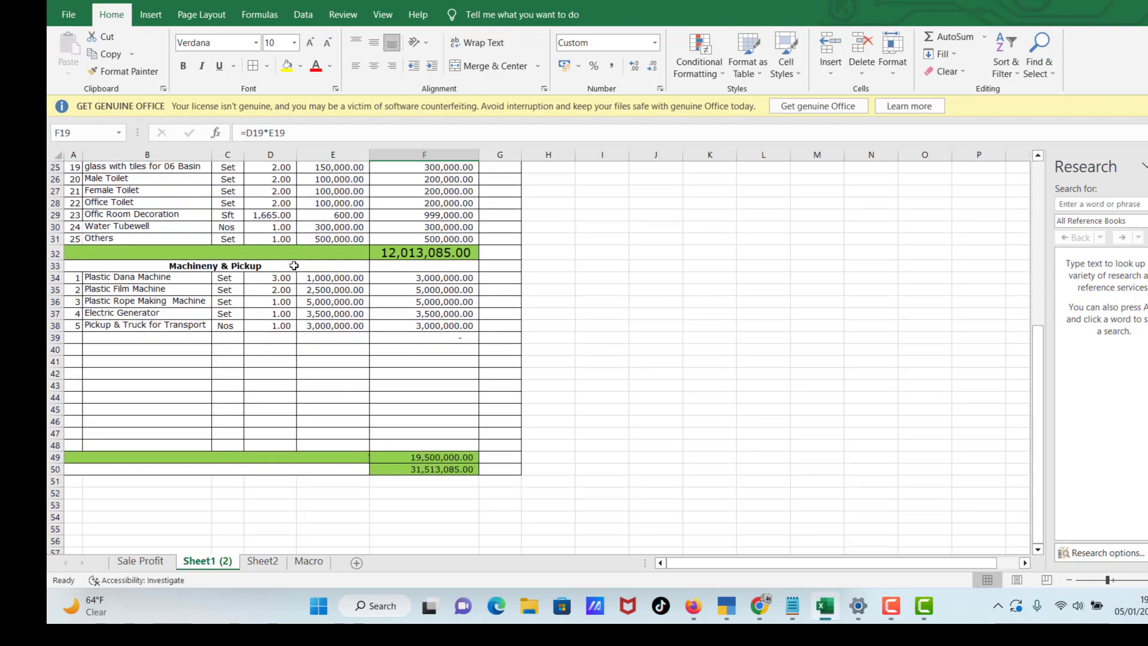
pyautogui.scroll(4, 269, 315)
pyautogui.moveTo(127, 275); pyautogui.dragTo(271, 273)
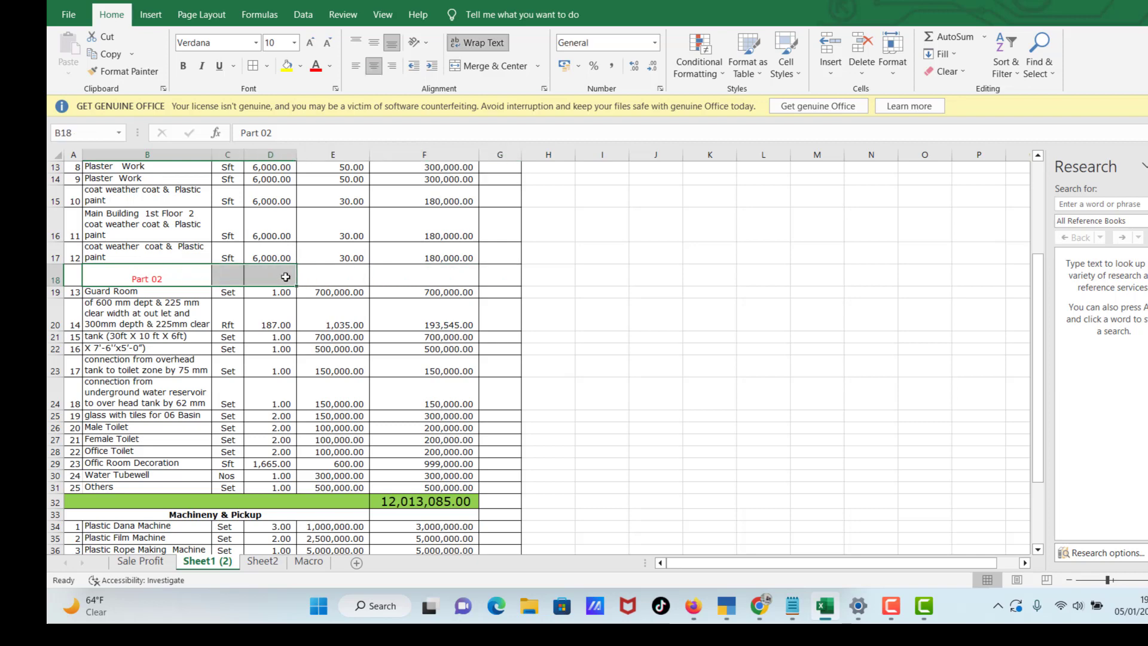
pyautogui.click(301, 271)
pyautogui.moveTo(129, 279); pyautogui.dragTo(455, 279)
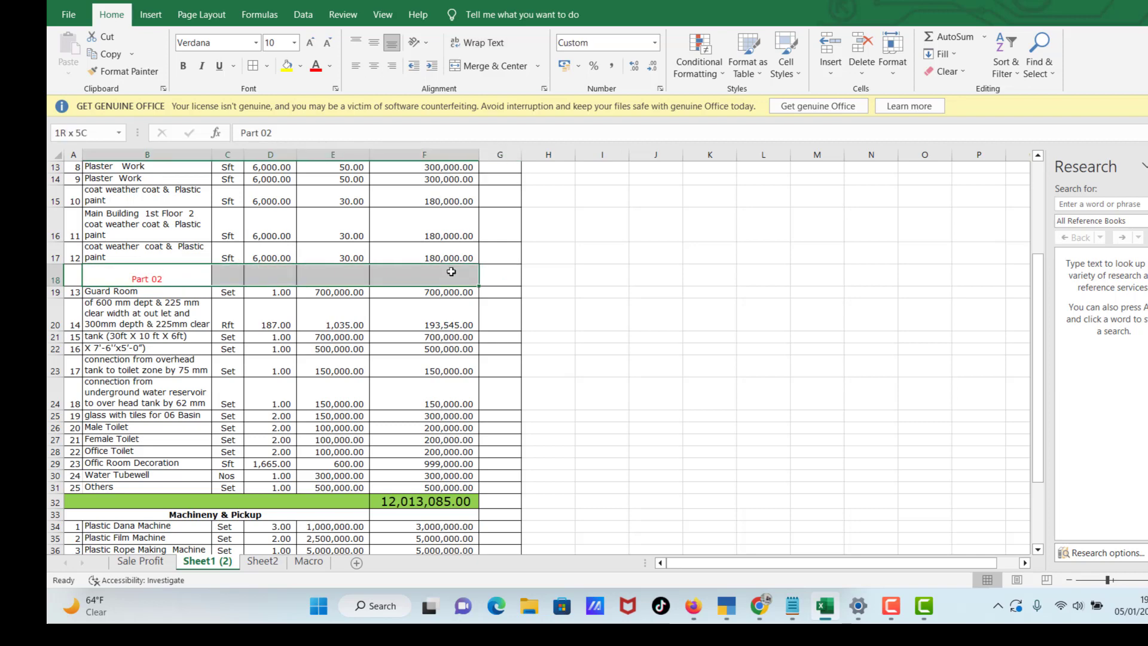
pyautogui.click(489, 67)
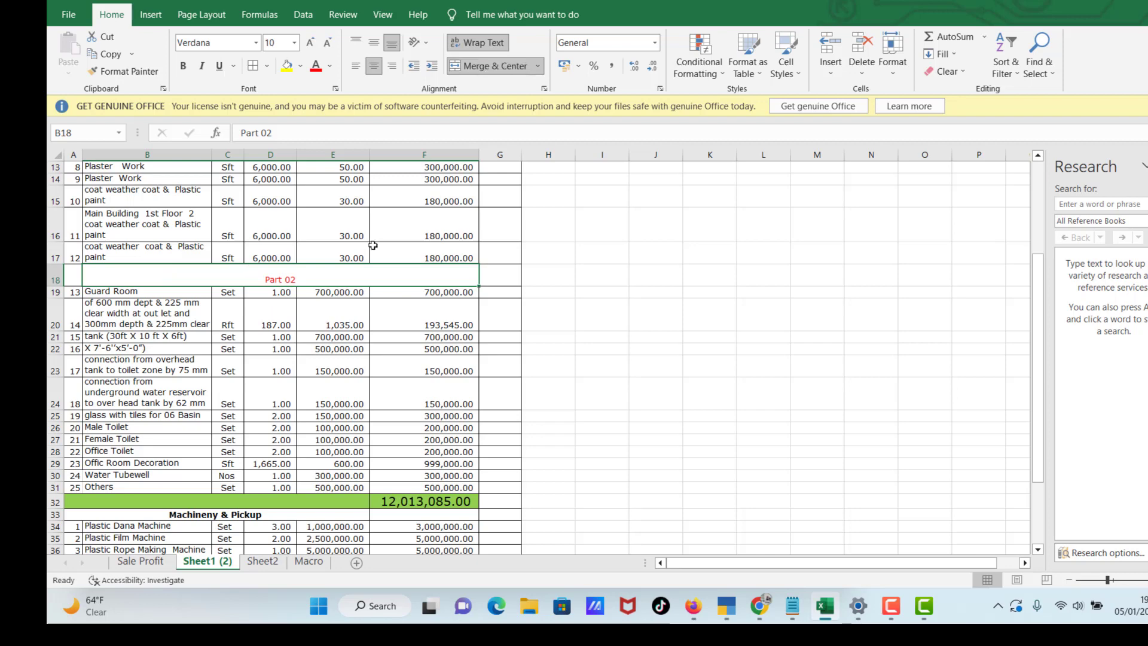
pyautogui.click(270, 298)
# Insert a blank row above the green total row 32.
pyautogui.click(276, 501)
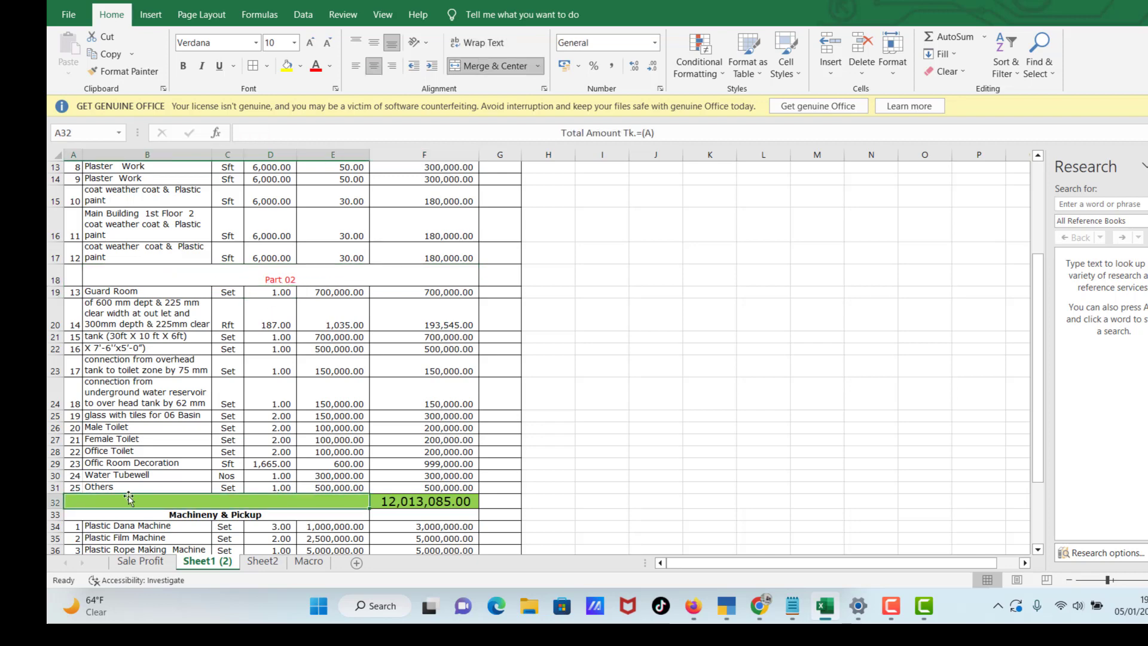
pyautogui.rightClick(54, 501)
pyautogui.click(84, 382)
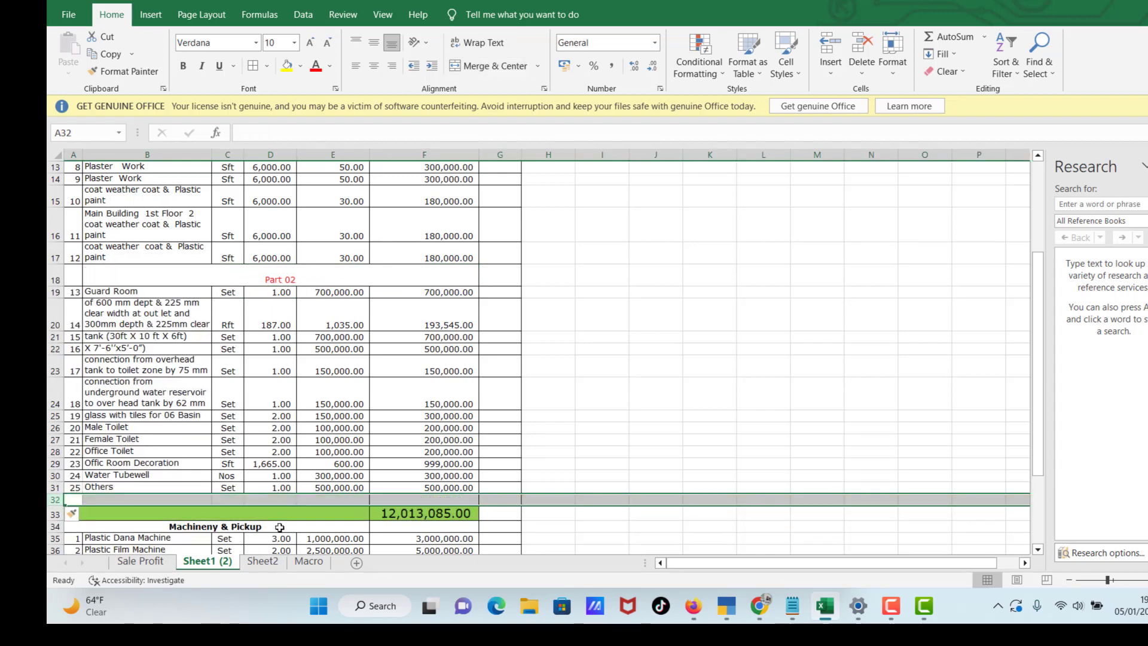
pyautogui.click(282, 499)
# Unmerge the Part 02 heading cells in B18:F18.
pyautogui.click(288, 277)
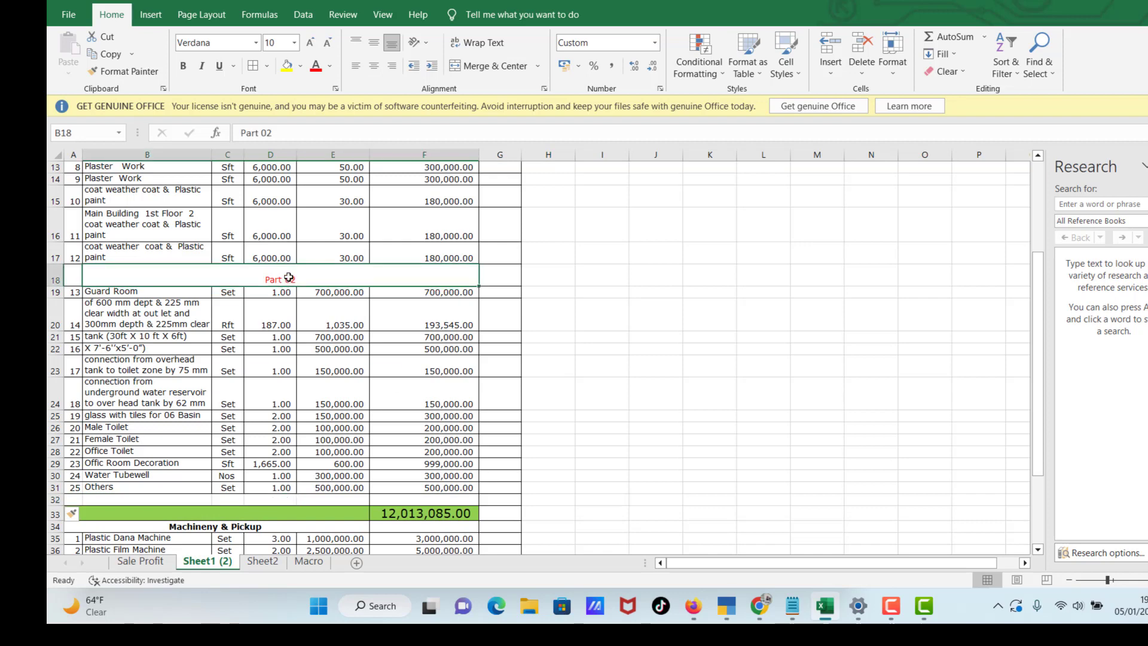
pyautogui.moveTo(288, 277); pyautogui.dragTo(284, 351)
pyautogui.click(289, 277)
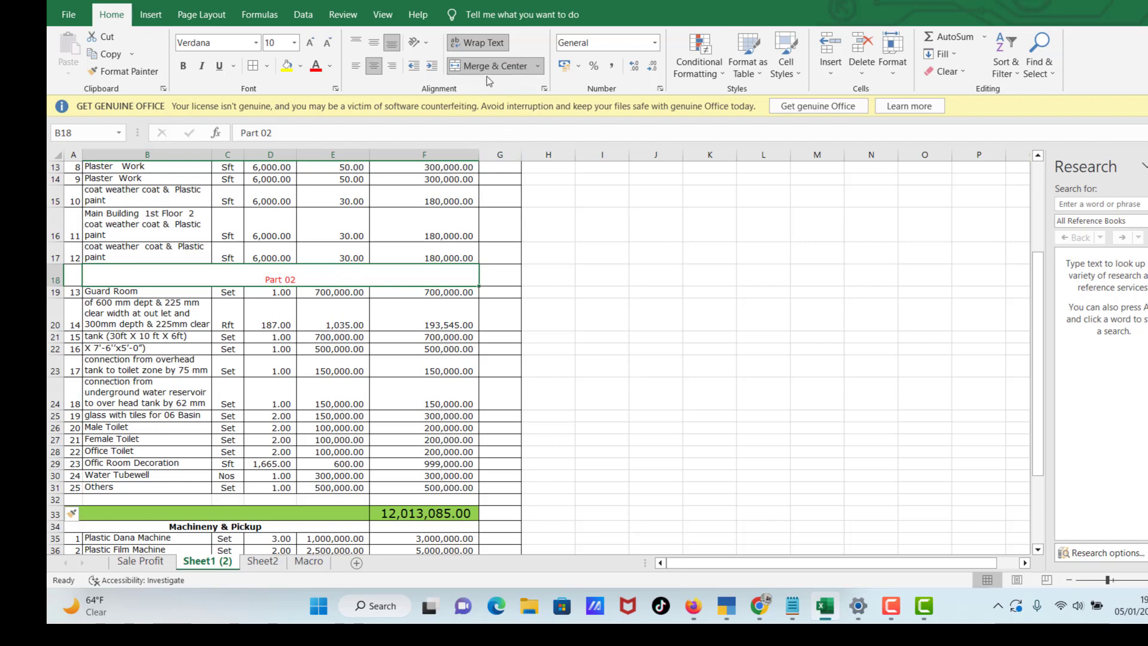
pyautogui.moveTo(320, 334); pyautogui.dragTo(307, 307)
pyautogui.click(301, 274)
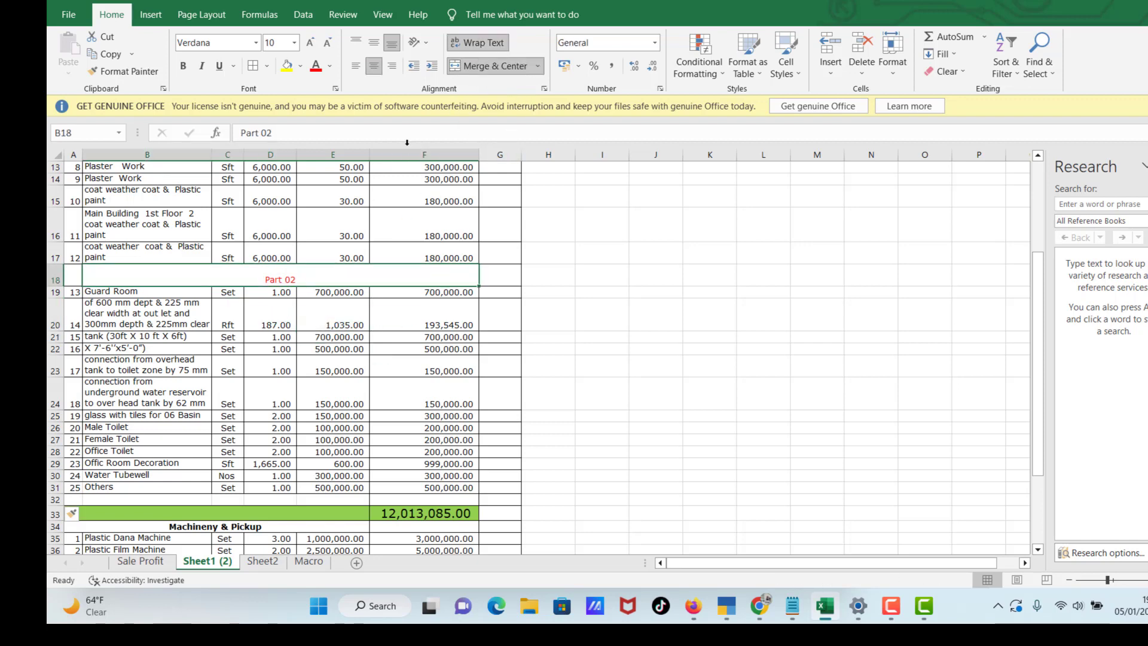
pyautogui.click(493, 69)
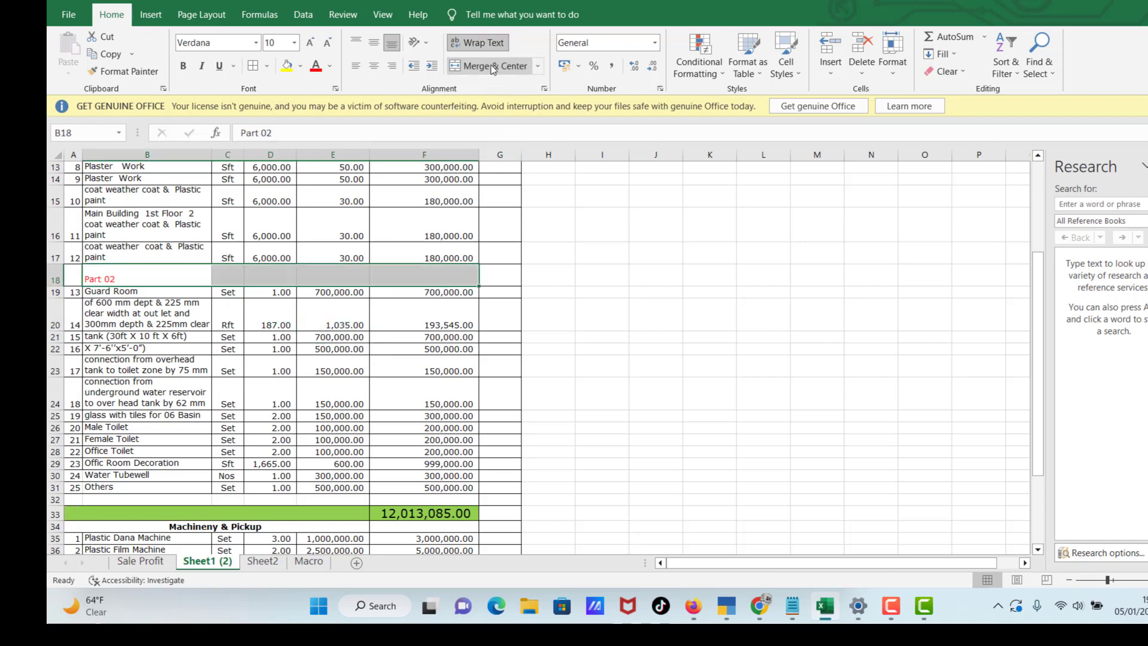
# Set the font size of the Part 02 heading in B18 to 26.
pyautogui.click(144, 279)
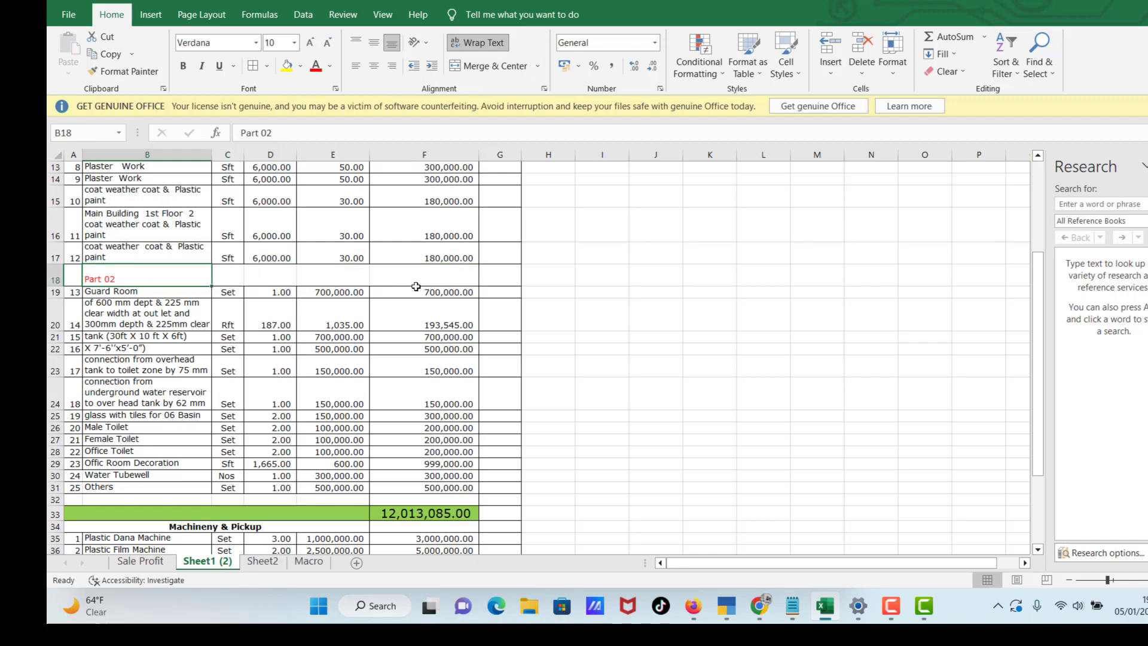
pyautogui.click(294, 42)
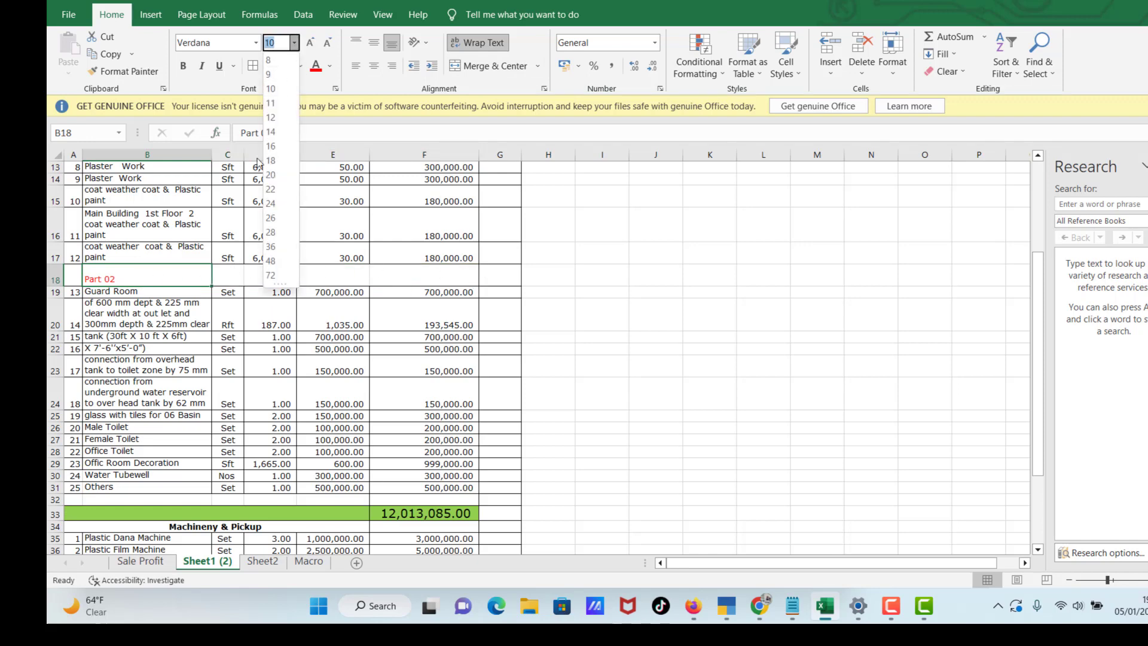
pyautogui.click(270, 219)
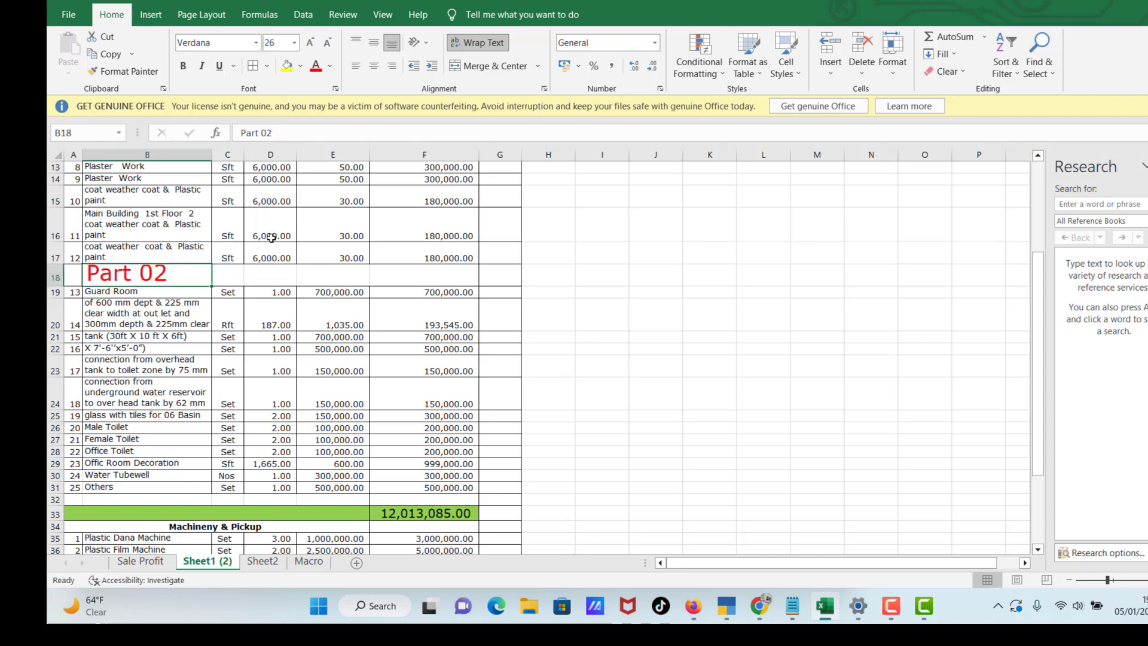
pyautogui.click(323, 291)
pyautogui.click(146, 404)
# Set the horizontal alignment of the Part 02 cell B18 to Center Across Selection.
pyautogui.click(152, 274)
pyautogui.rightClick(155, 279)
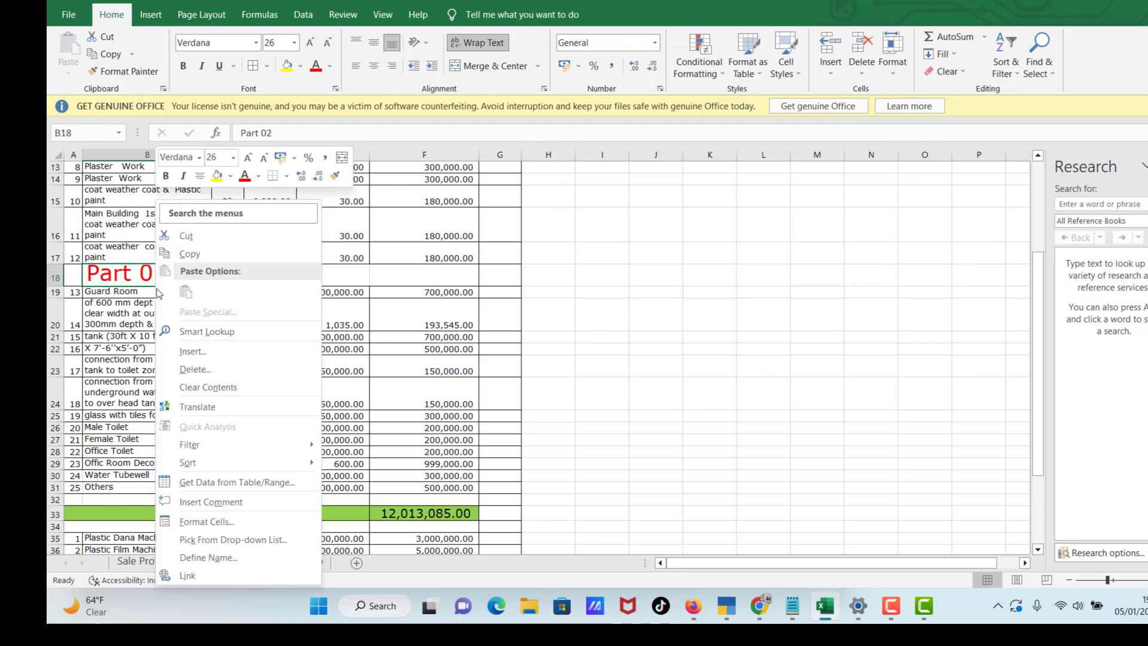
pyautogui.click(206, 521)
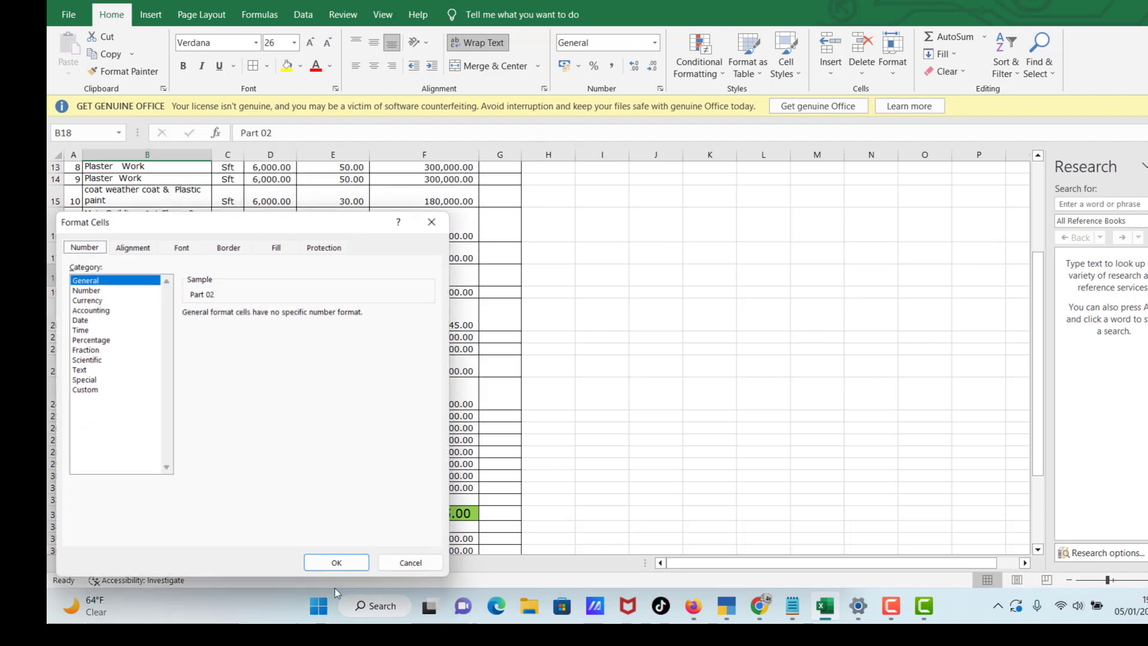
pyautogui.click(142, 247)
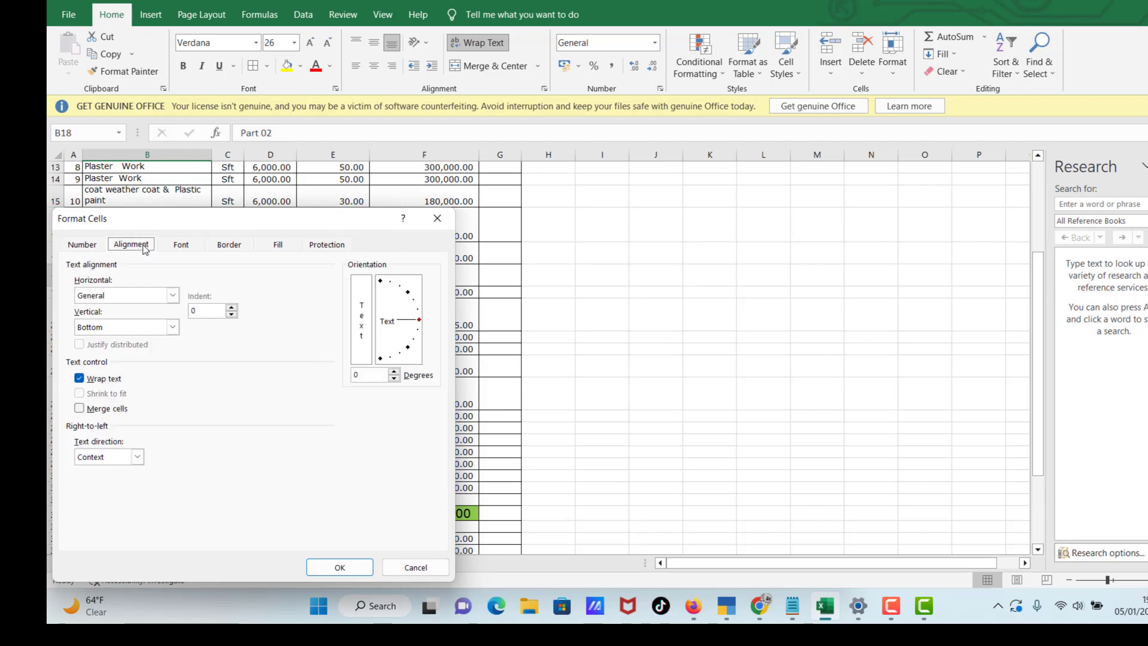
pyautogui.click(172, 295)
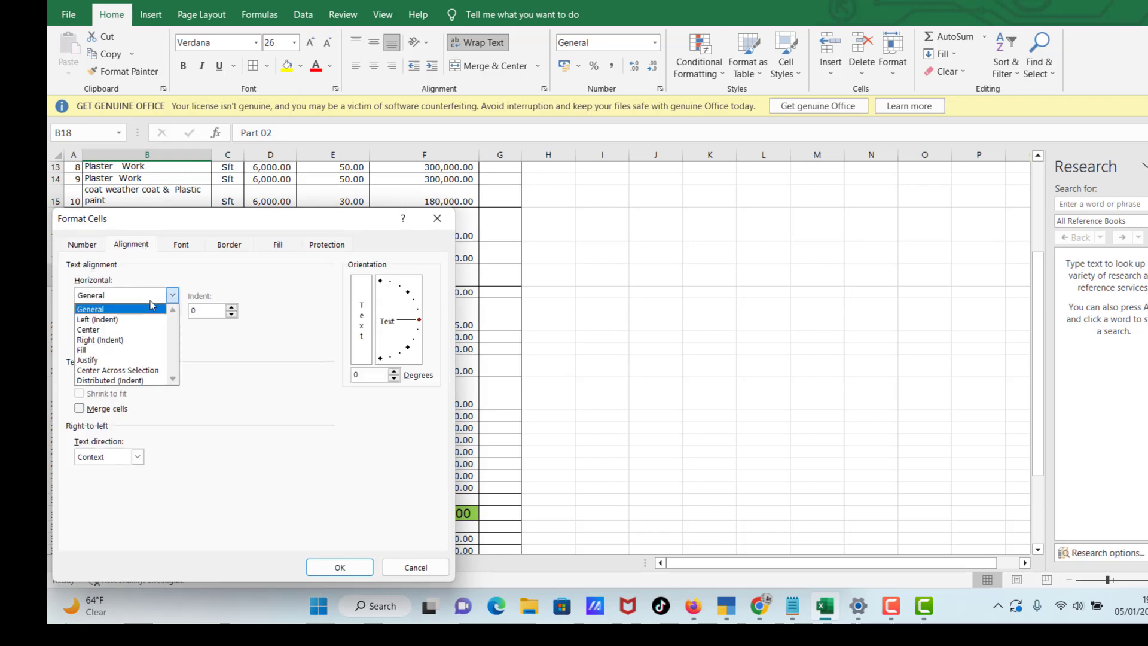
pyautogui.click(1033, 259)
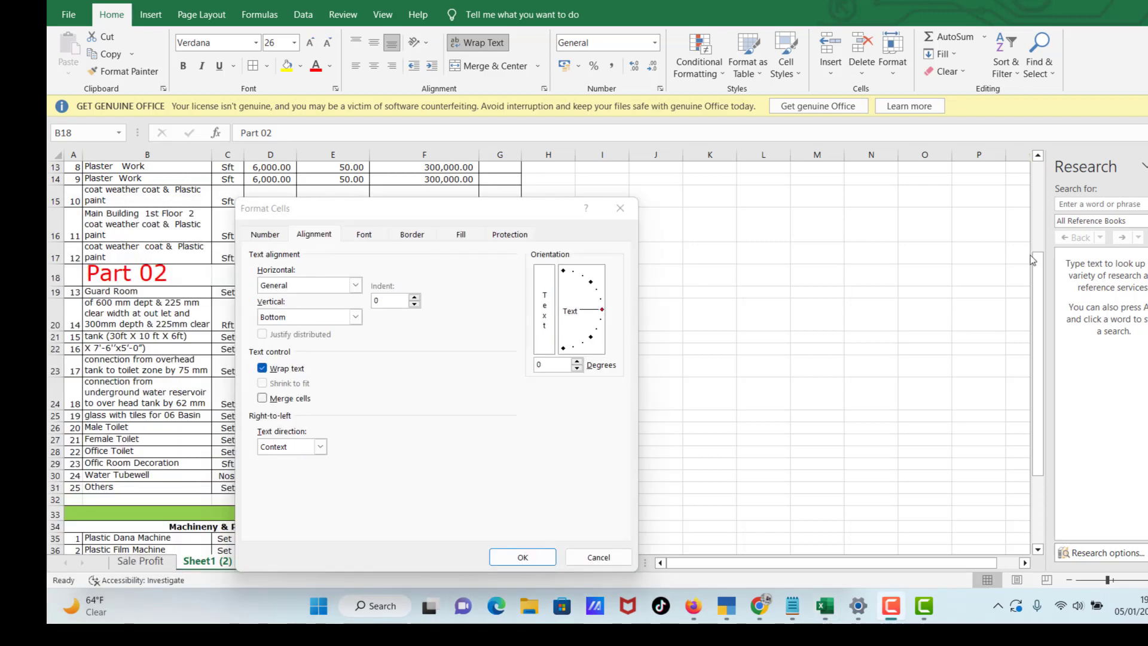
pyautogui.click(358, 287)
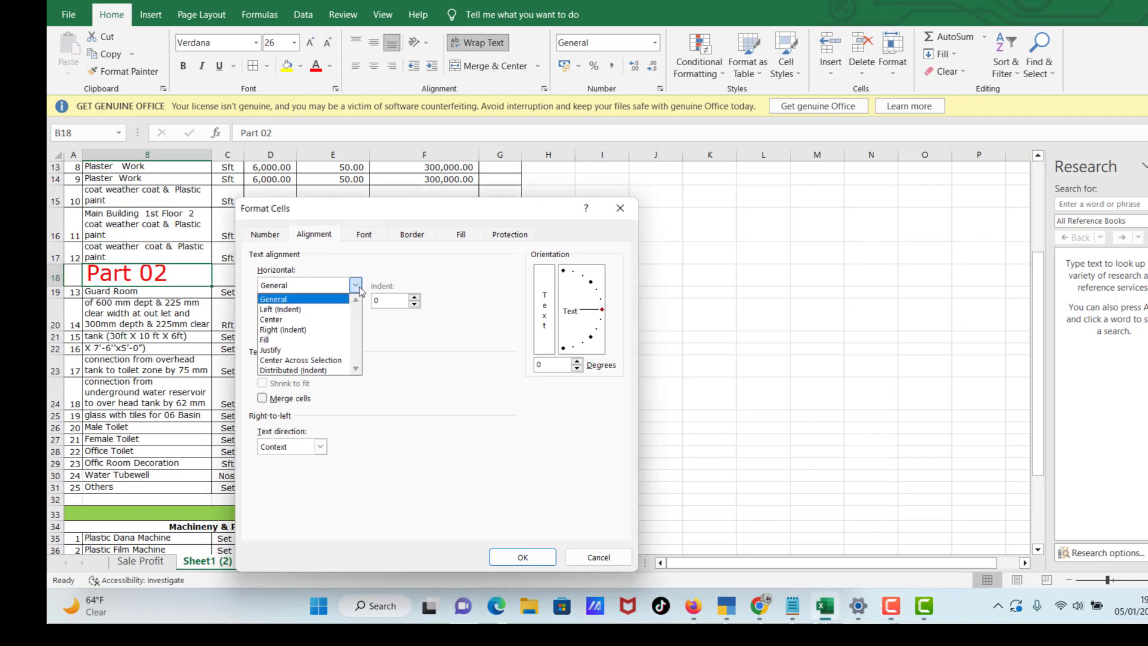
pyautogui.click(301, 359)
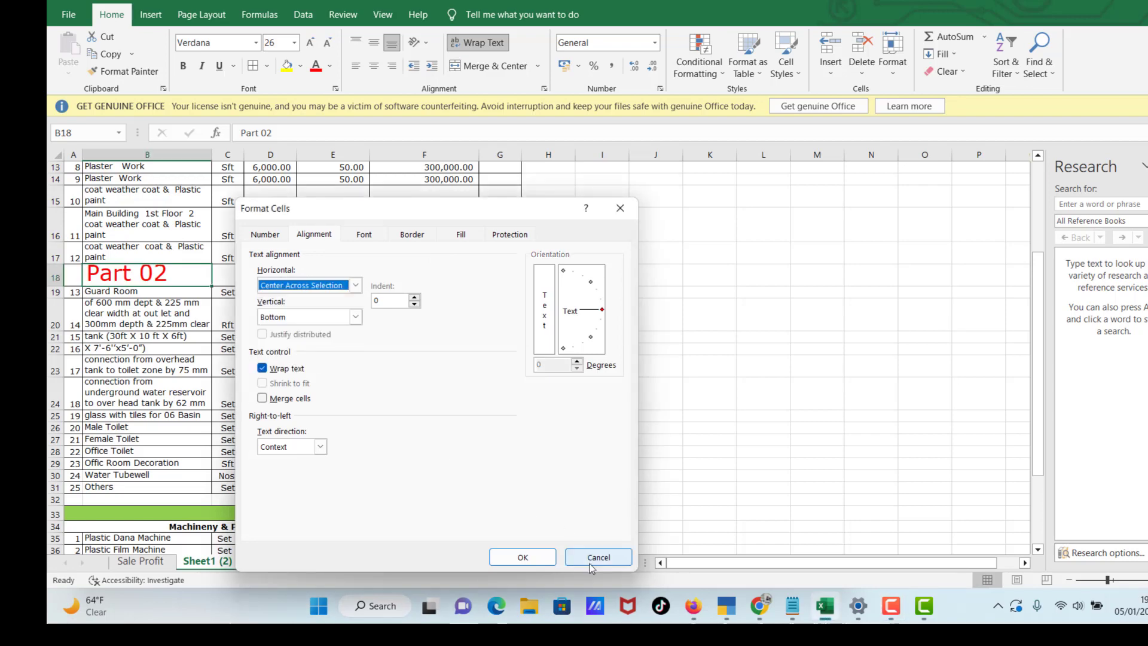
pyautogui.click(530, 560)
pyautogui.click(420, 359)
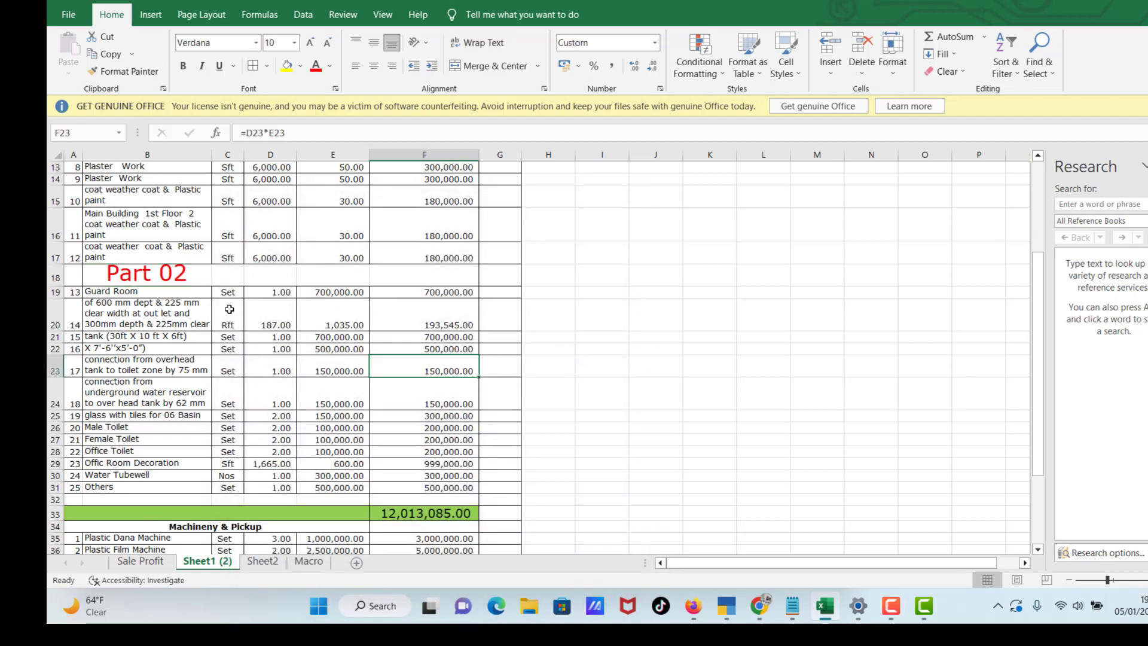
# Apply Center Across Selection to A18:G18 so the Part 02 heading spans the table without merging.
pyautogui.moveTo(70, 272); pyautogui.dragTo(470, 279)
pyautogui.rightClick(388, 277)
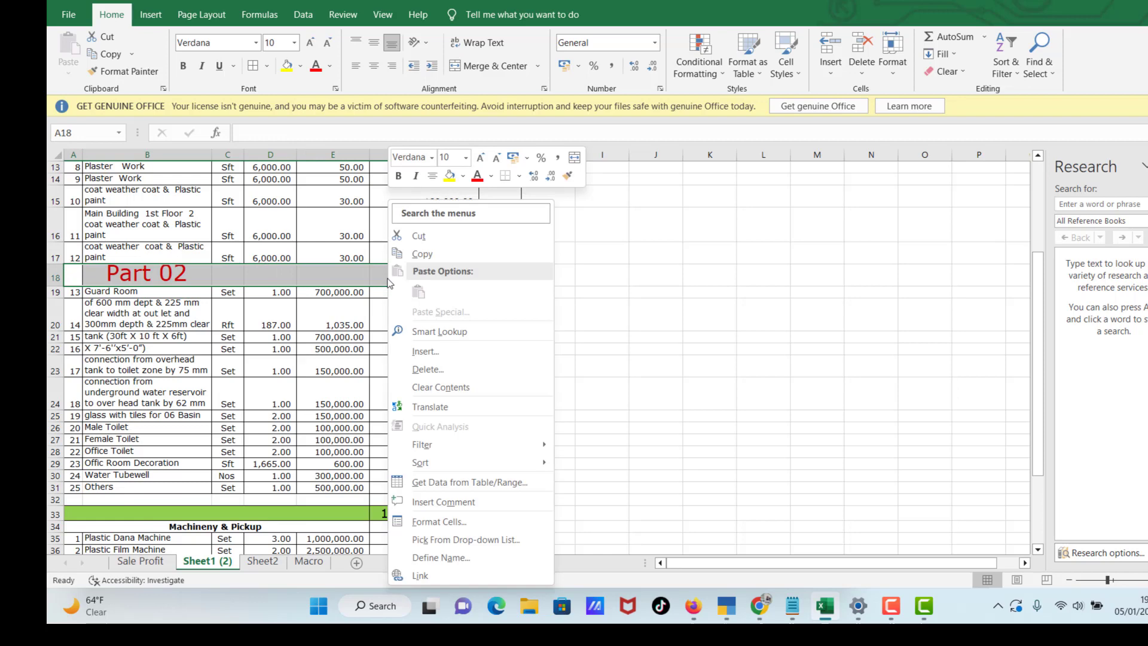
pyautogui.click(432, 521)
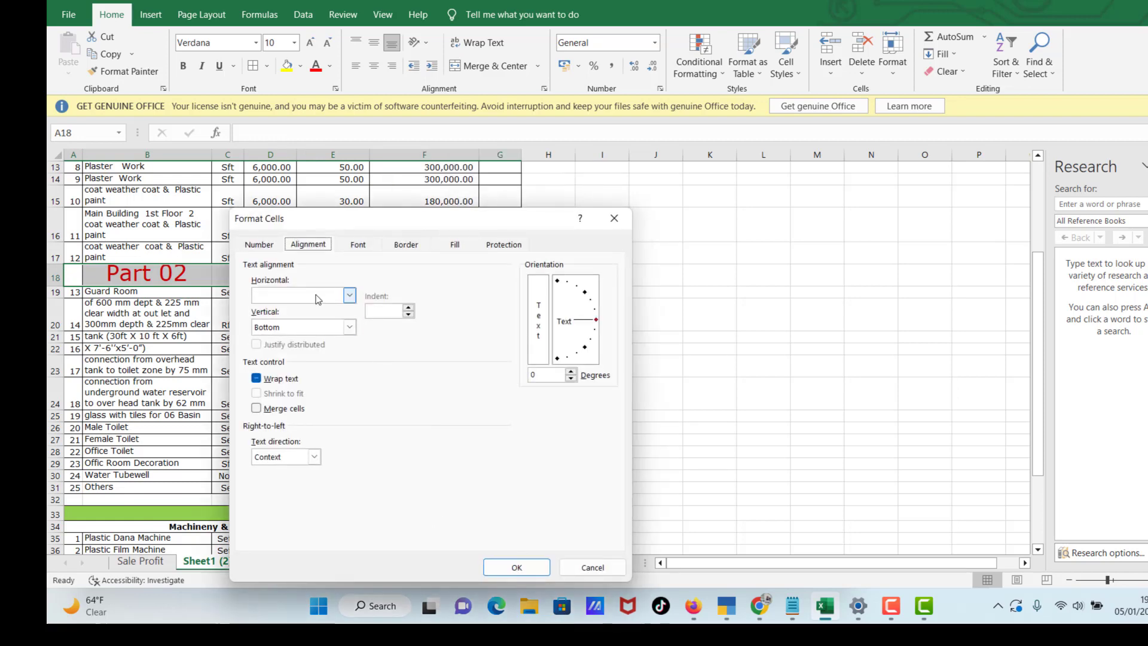
pyautogui.click(350, 295)
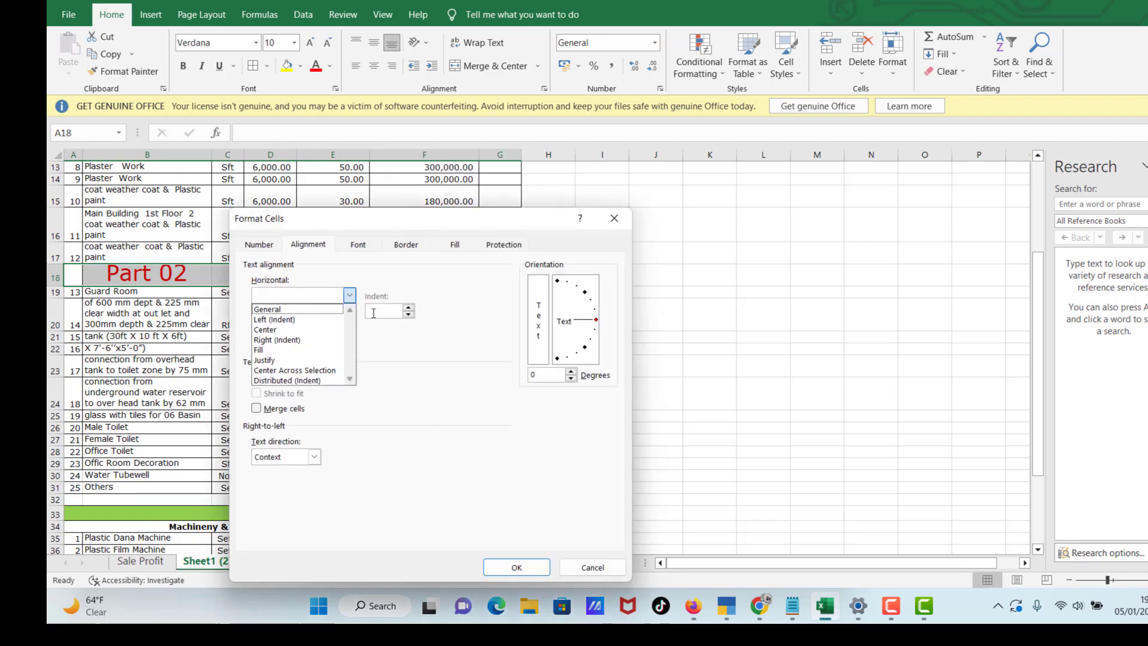
pyautogui.click(314, 371)
pyautogui.click(511, 565)
pyautogui.click(321, 362)
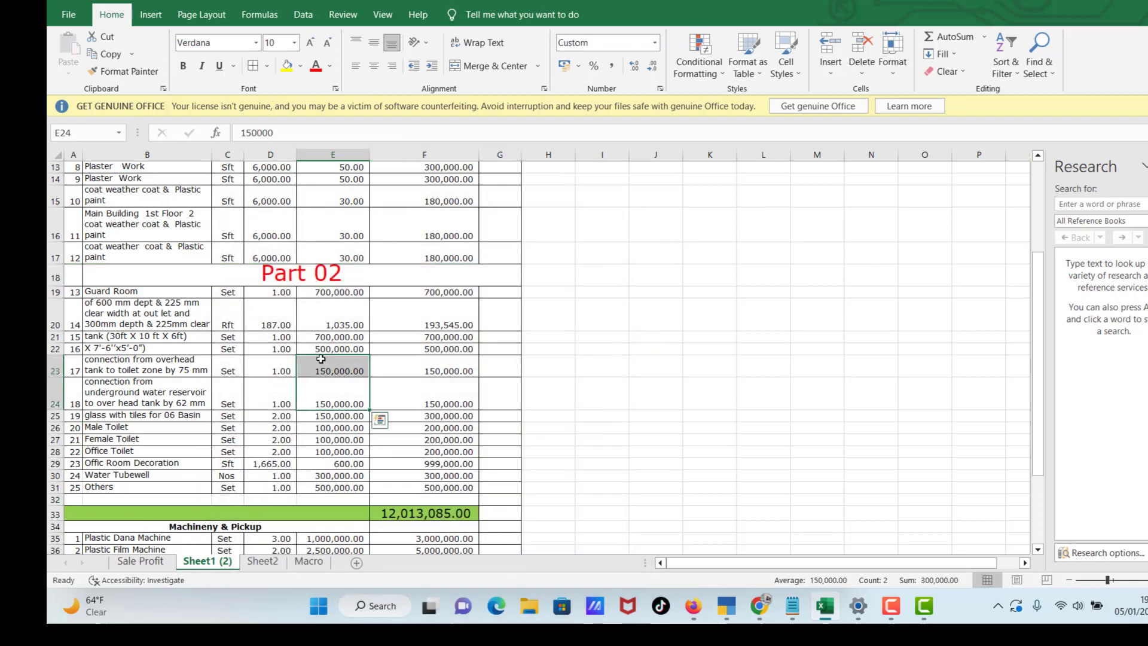
# Check that the cells of row 18 around the Part 02 heading can still be selected individually and as ranges.
pyautogui.click(282, 277)
pyautogui.click(307, 278)
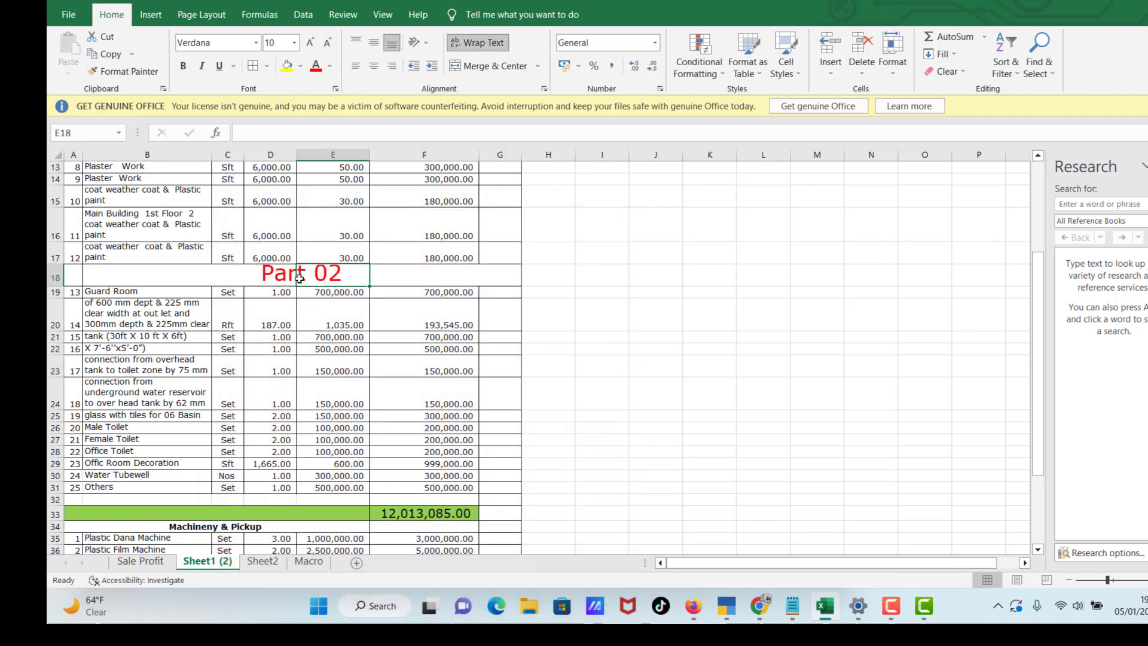
pyautogui.click(135, 273)
pyautogui.click(223, 274)
pyautogui.click(336, 276)
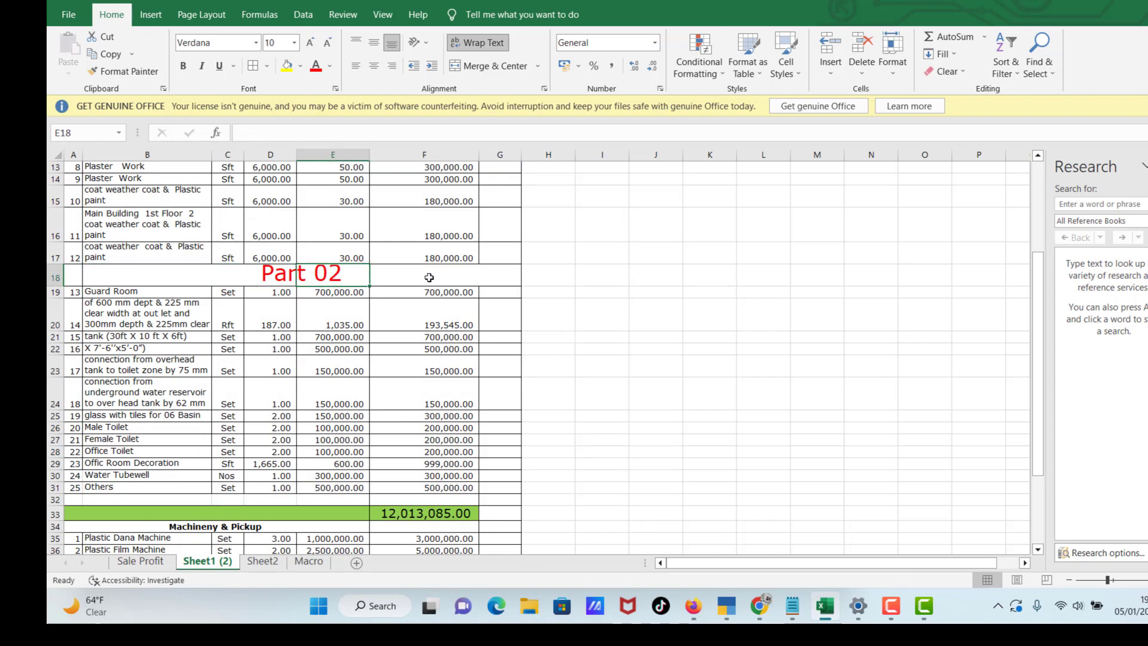
pyautogui.click(428, 278)
pyautogui.scroll(-1, 251, 360)
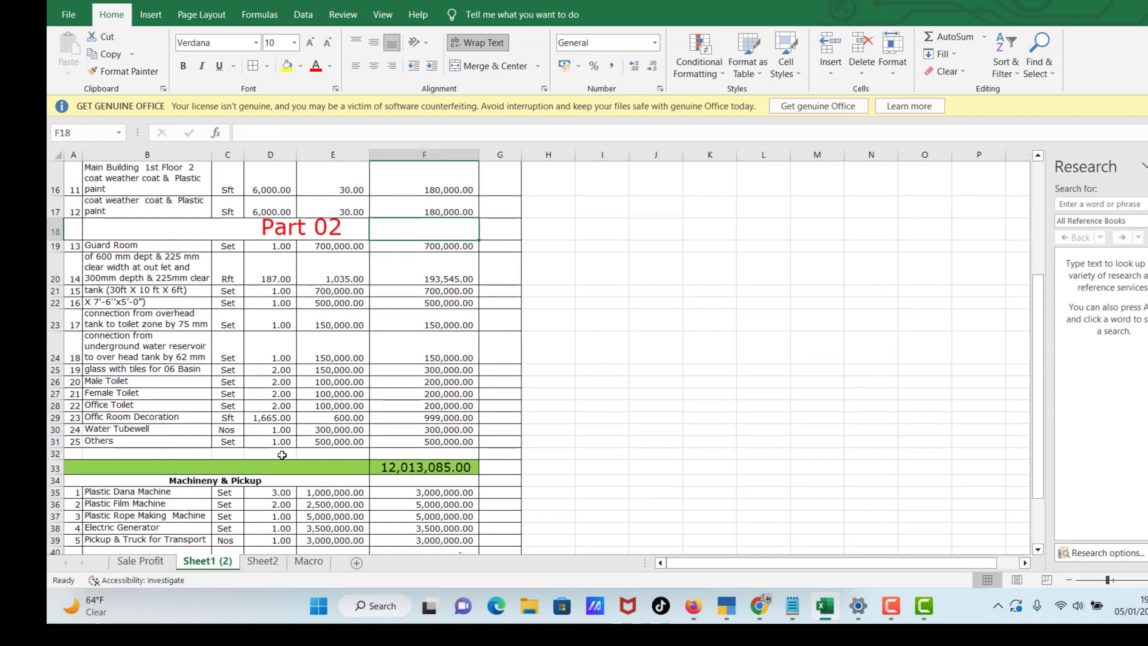
pyautogui.click(281, 452)
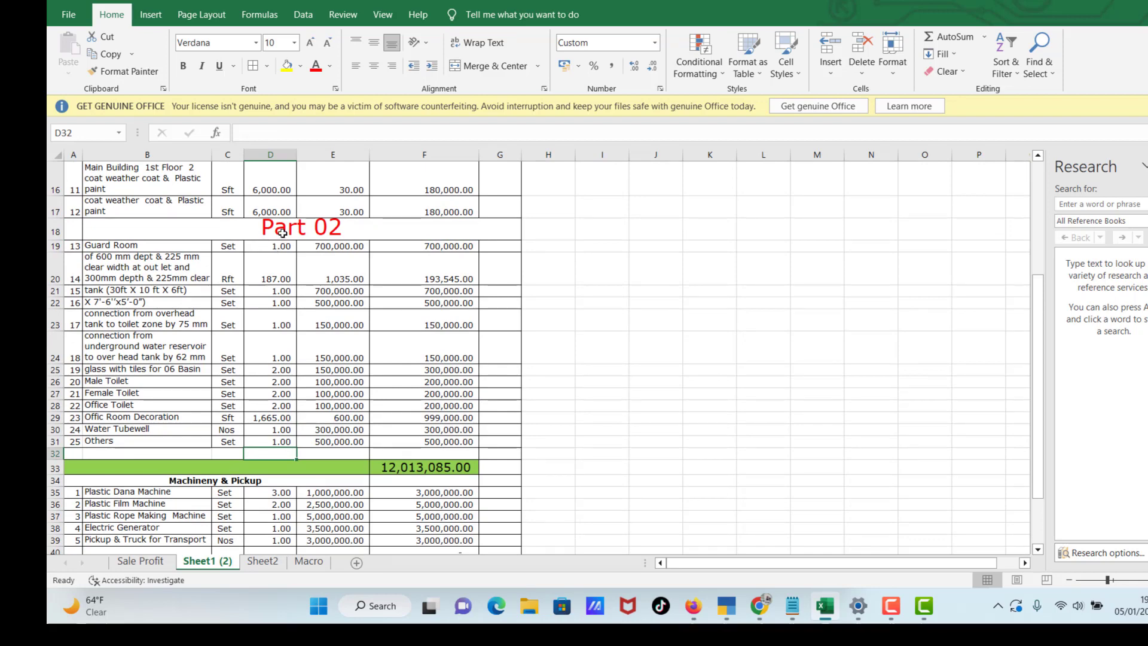
pyautogui.moveTo(266, 234); pyautogui.dragTo(467, 231)
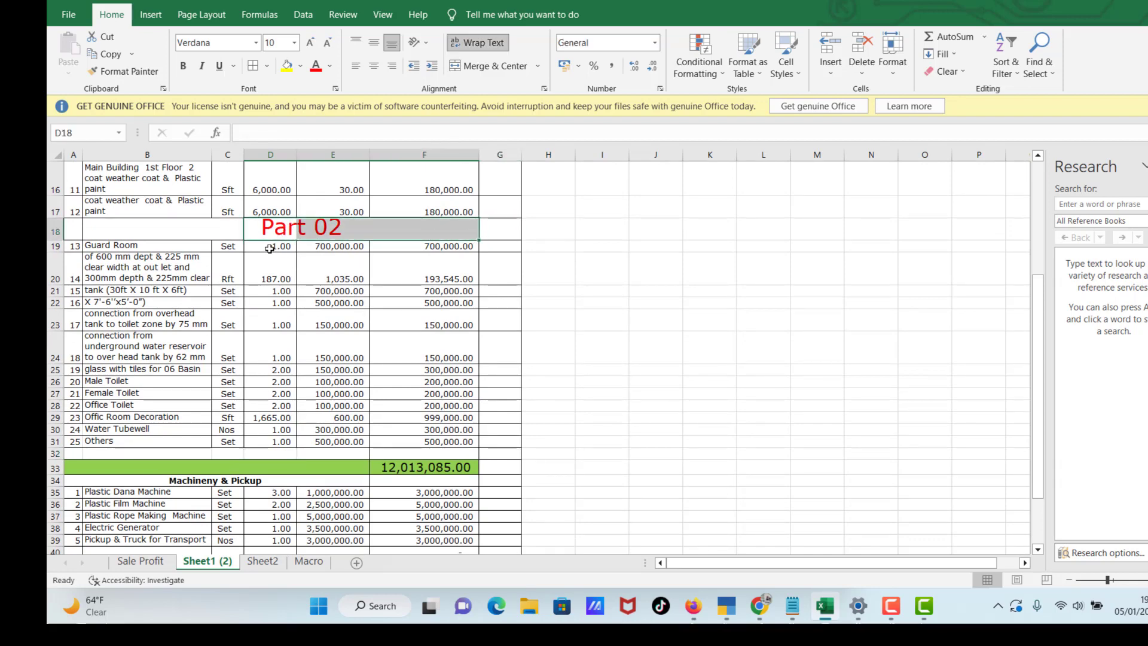
pyautogui.moveTo(130, 230); pyautogui.dragTo(371, 237)
pyautogui.click(299, 230)
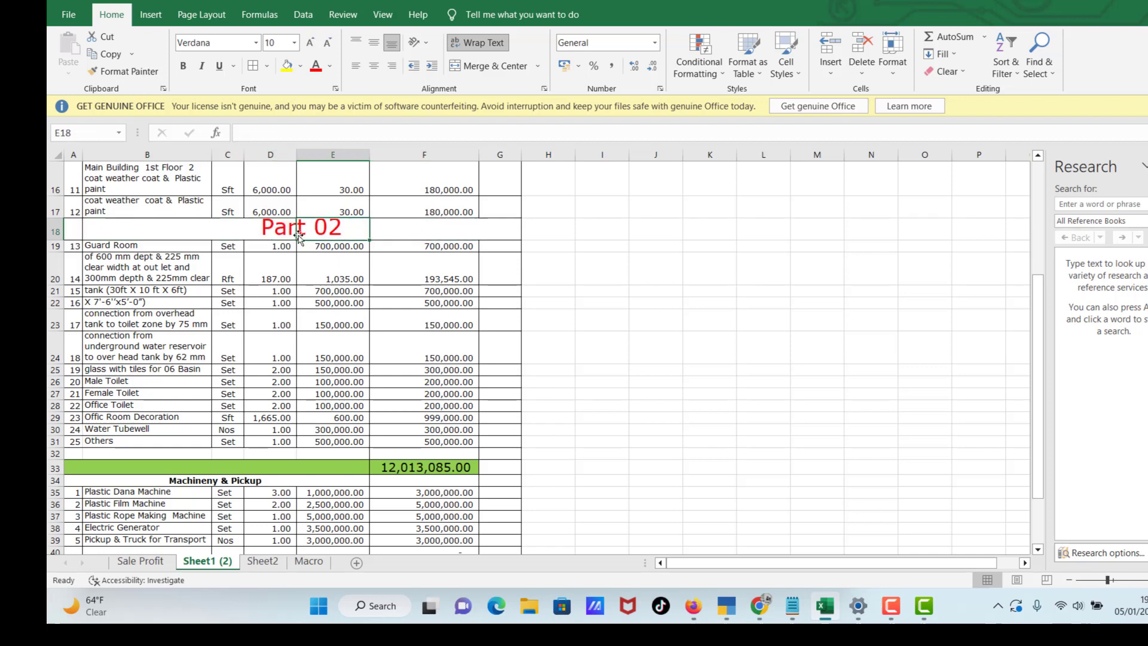
pyautogui.moveTo(153, 227); pyautogui.dragTo(480, 234)
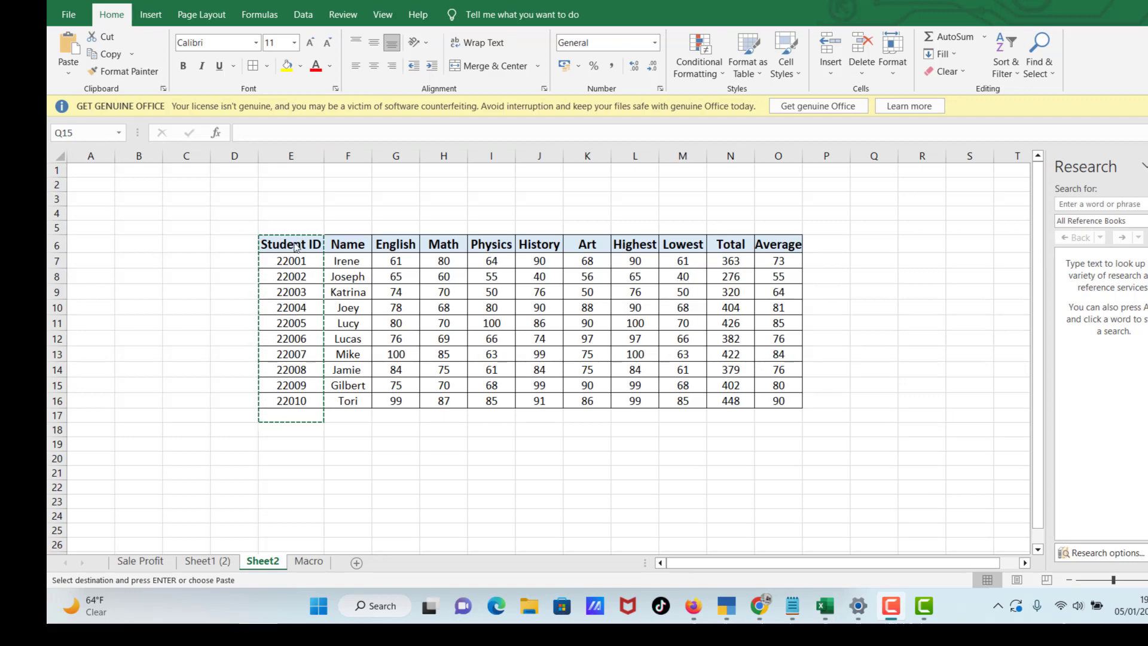
pyautogui.moveTo(293, 261); pyautogui.dragTo(299, 301)
pyautogui.click(308, 257)
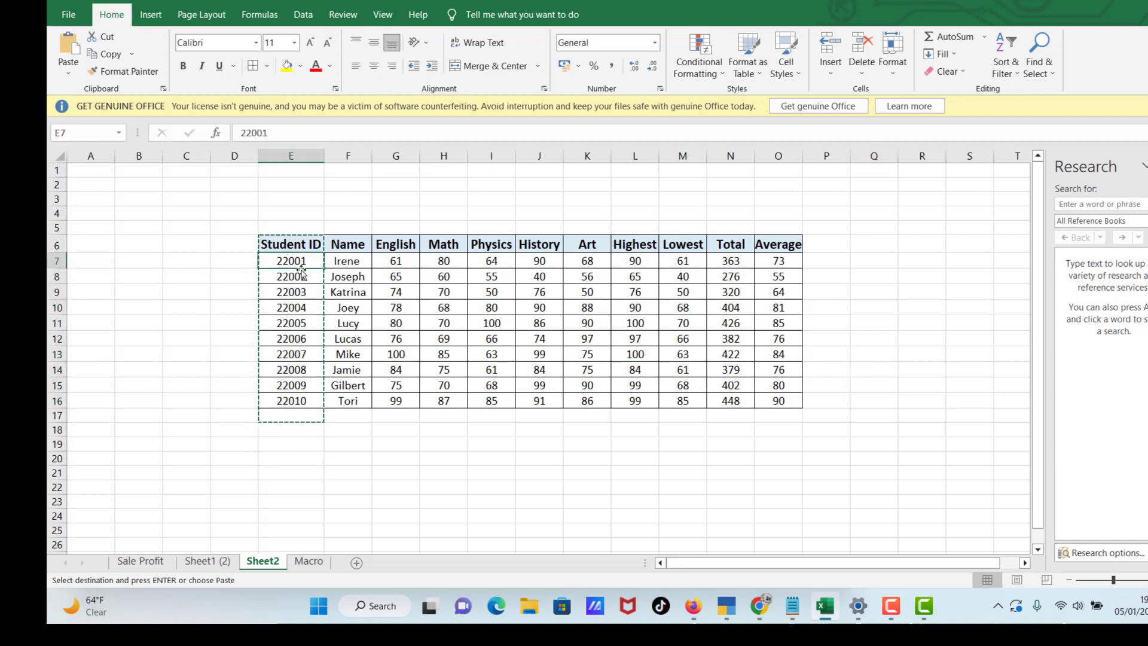
pyautogui.click(293, 305)
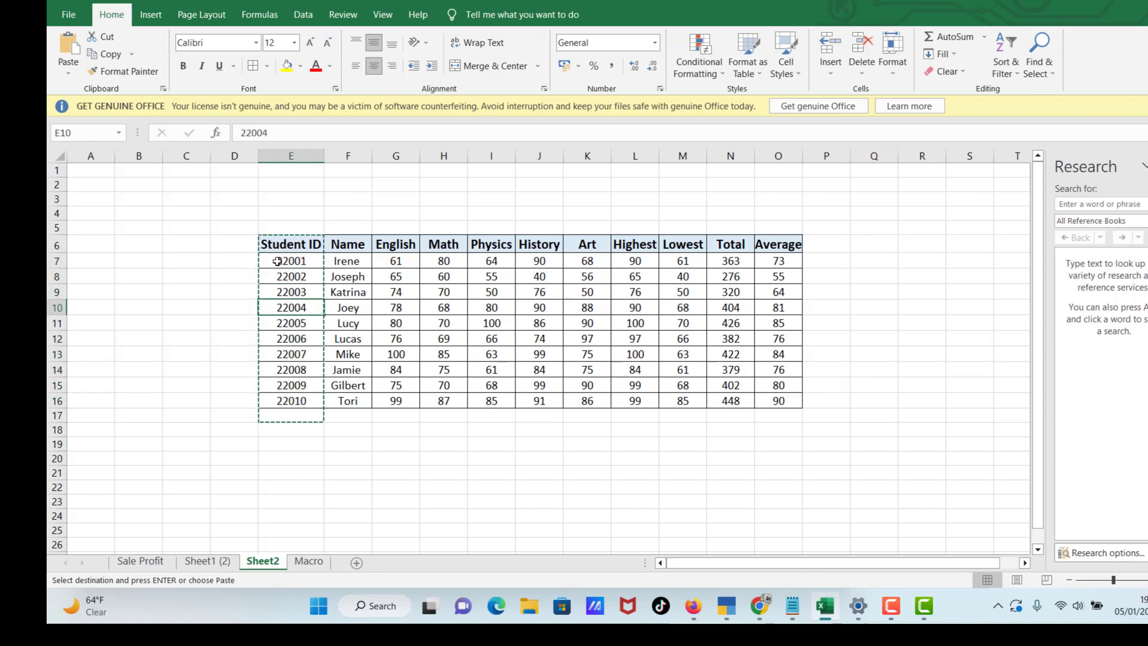
pyautogui.moveTo(282, 244)
pyautogui.mouseDown()
pyautogui.moveTo(292, 416)
pyautogui.moveTo(282, 430)
pyautogui.moveTo(288, 408)
pyautogui.mouseUp()
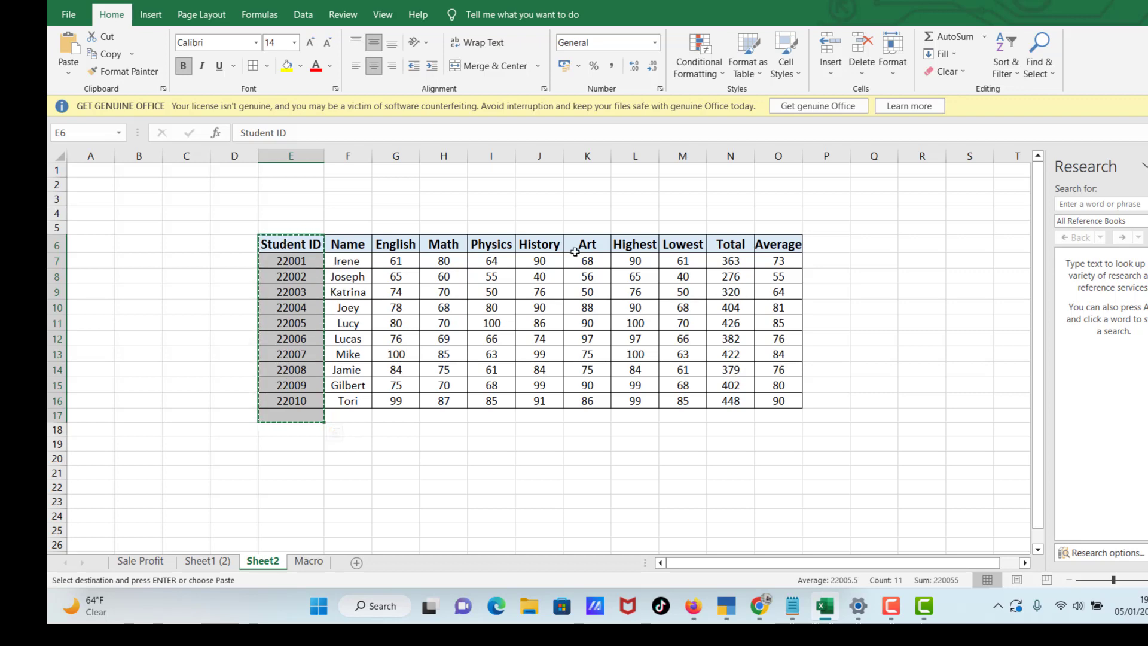
pyautogui.moveTo(818, 247); pyautogui.dragTo(1034, 246)
# Copy the Student ID heading from E6 into P6, beside the Average heading.
pyautogui.click(212, 241)
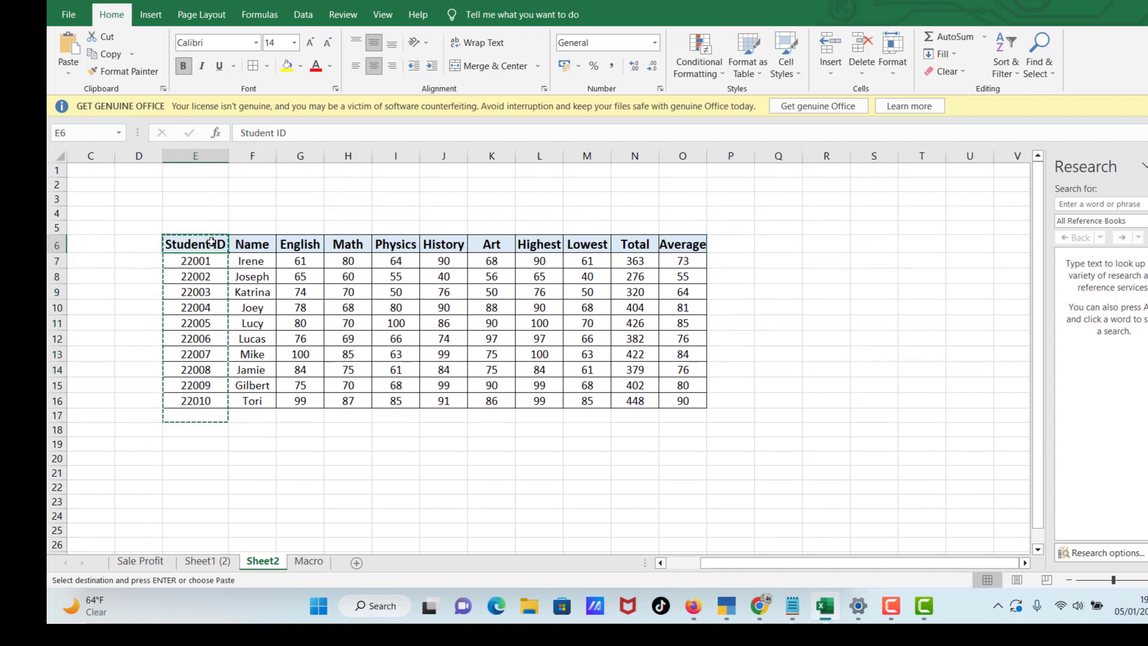
pyautogui.click(730, 244)
pyautogui.hotkey('ctrl', 'c')
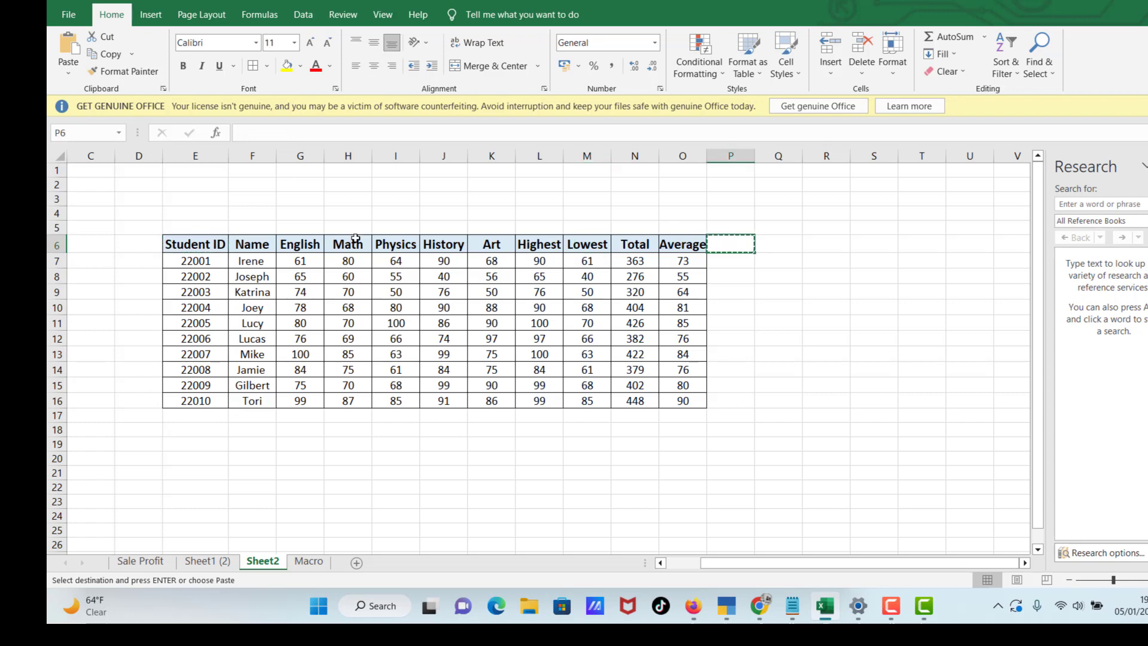
pyautogui.click(191, 245)
pyautogui.hotkey('ctrl', 'c')
pyautogui.click(734, 244)
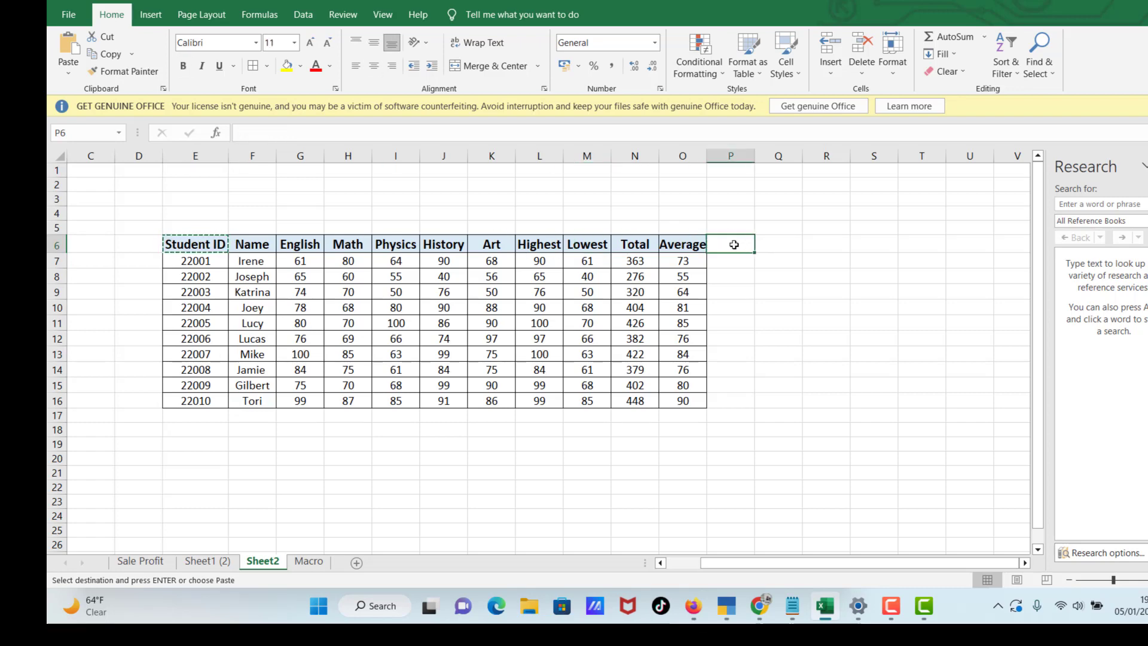
pyautogui.hotkey('ctrl', 'v')
# Copy the first two student IDs from E7 and E8 individually into Q6 and R6.
pyautogui.click(195, 261)
pyautogui.hotkey('ctrl', 'c')
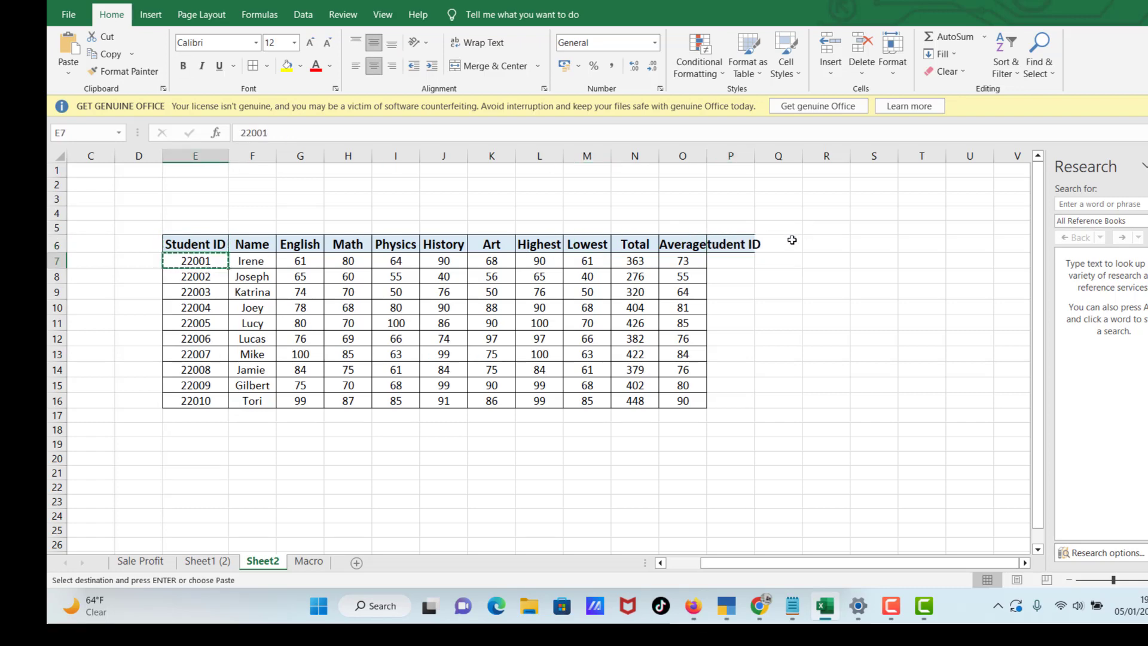
pyautogui.click(792, 239)
pyautogui.hotkey('ctrl', 'v')
pyautogui.click(196, 277)
pyautogui.hotkey('ctrl', 'c')
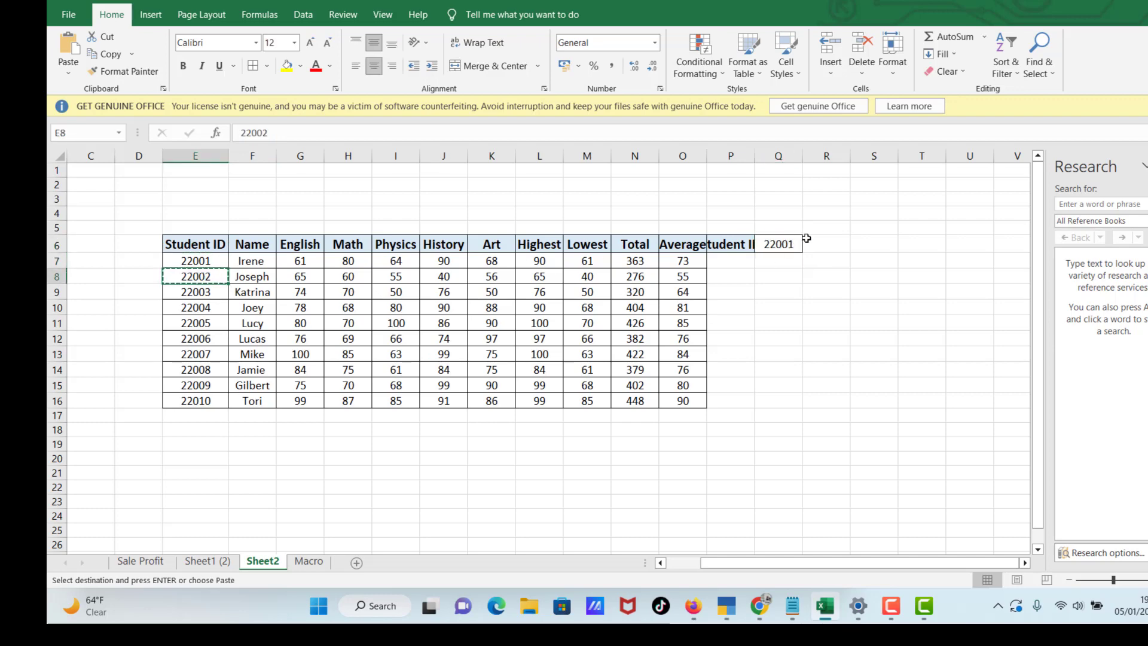
pyautogui.click(813, 242)
pyautogui.hotkey('ctrl', 'v')
pyautogui.click(777, 274)
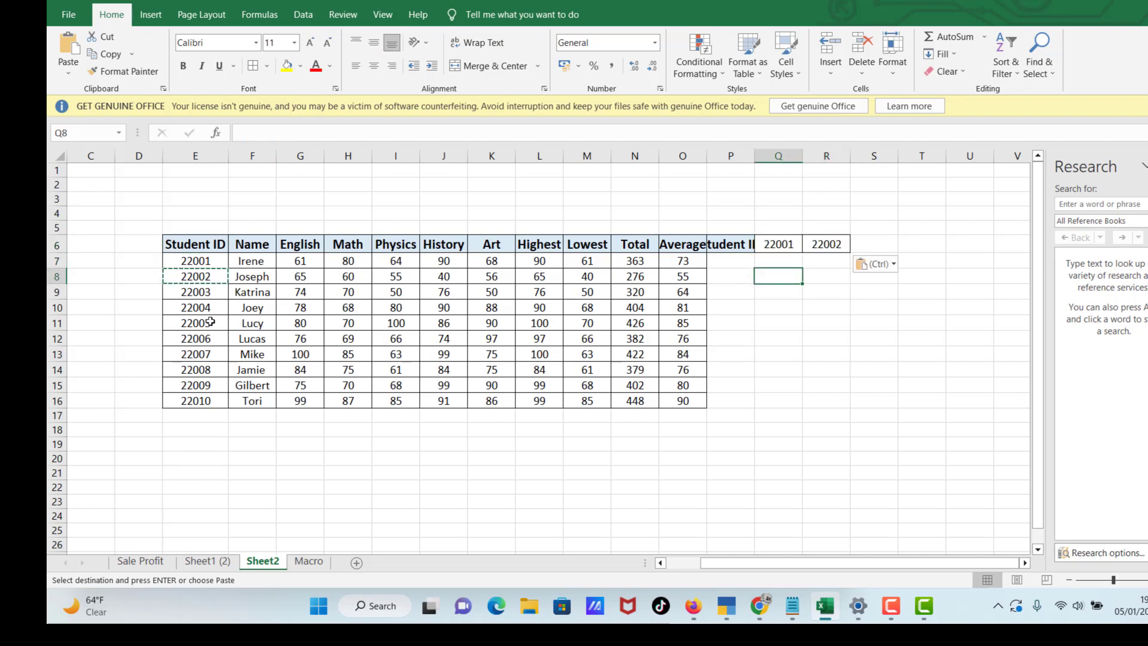
# Copy the third student ID from E9 into S6 to continue the horizontal row.
pyautogui.click(204, 295)
pyautogui.hotkey('ctrl', 'c')
pyautogui.click(887, 241)
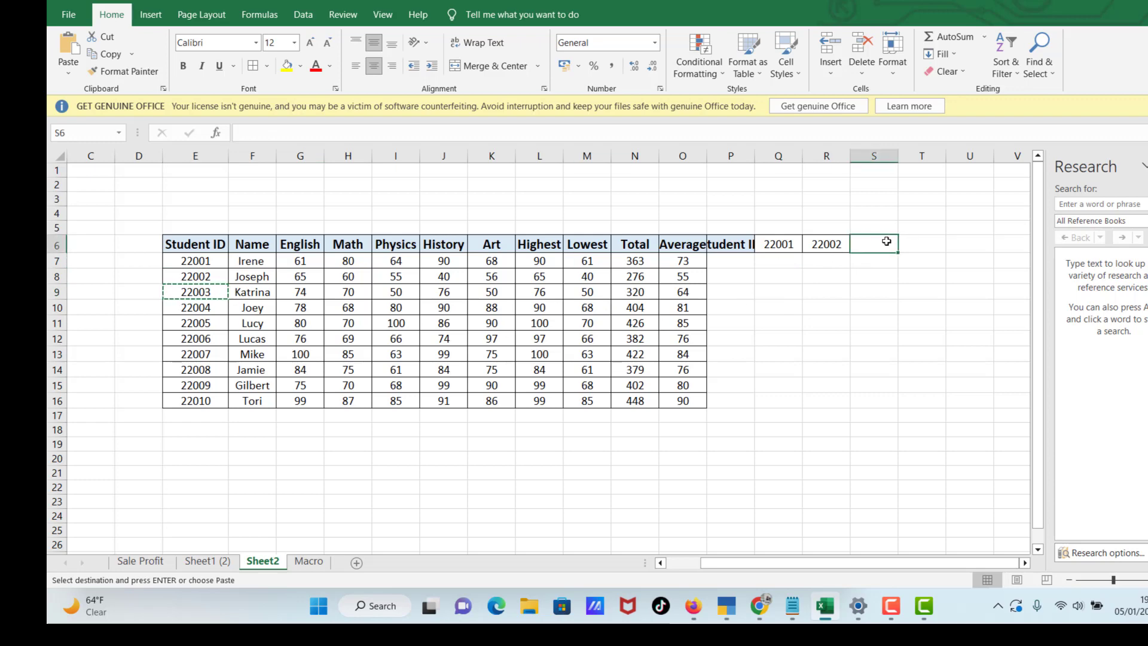
pyautogui.hotkey('ctrl', 'v')
pyautogui.click(872, 276)
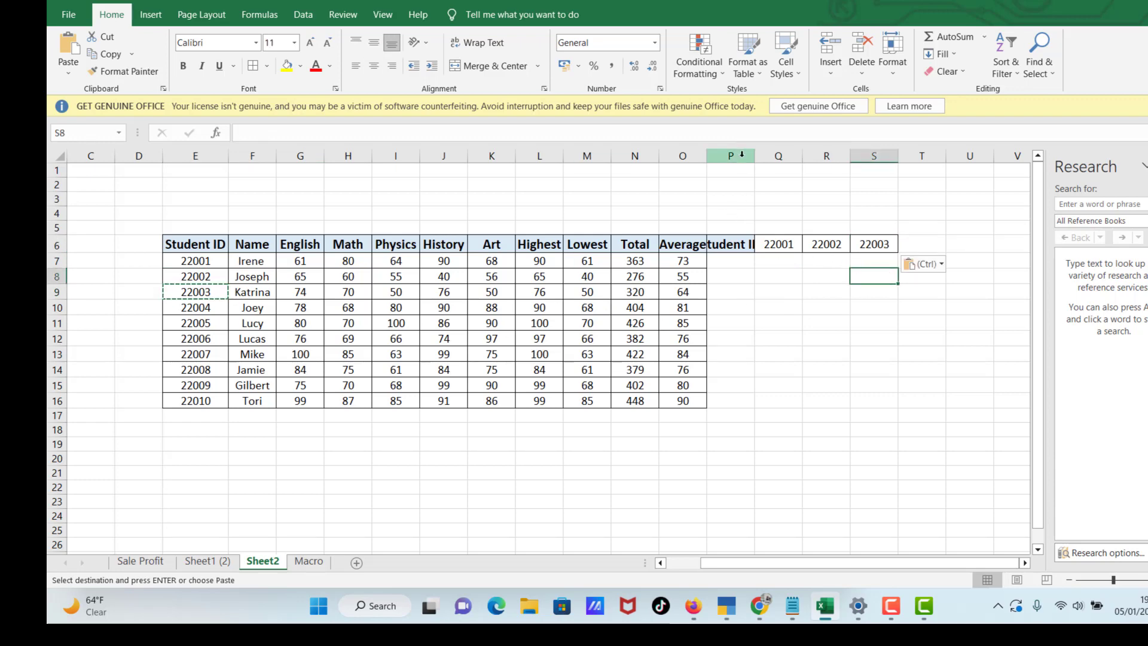
# Clear the contents of columns P to S to remove the individually pasted student IDs.
pyautogui.moveTo(741, 155); pyautogui.dragTo(879, 161)
pyautogui.rightClick(882, 159)
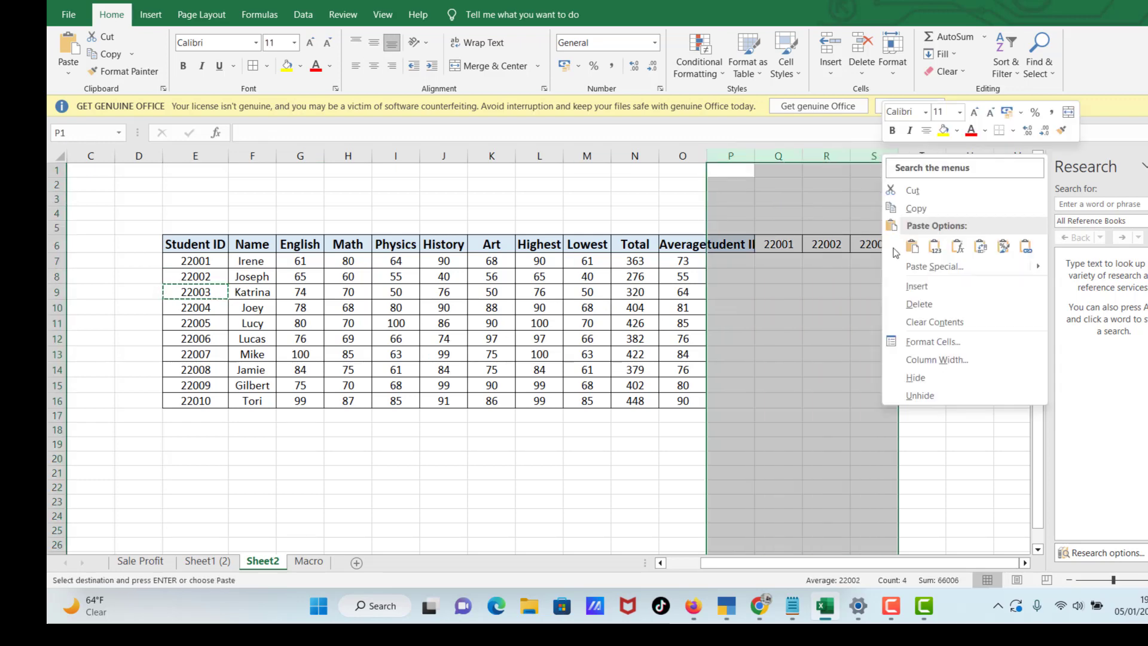
pyautogui.click(924, 322)
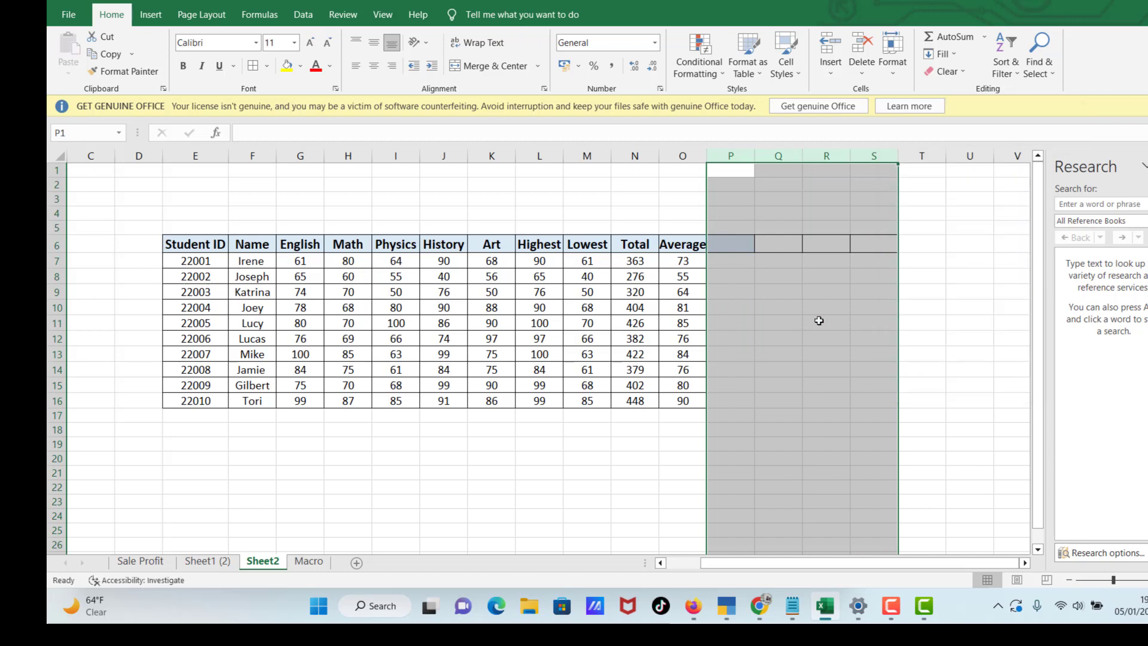
pyautogui.click(819, 320)
# Copy the Student ID column E6:E16 and paste it transposed as a row starting at Q6 using Paste Special.
pyautogui.moveTo(195, 245); pyautogui.dragTo(186, 403)
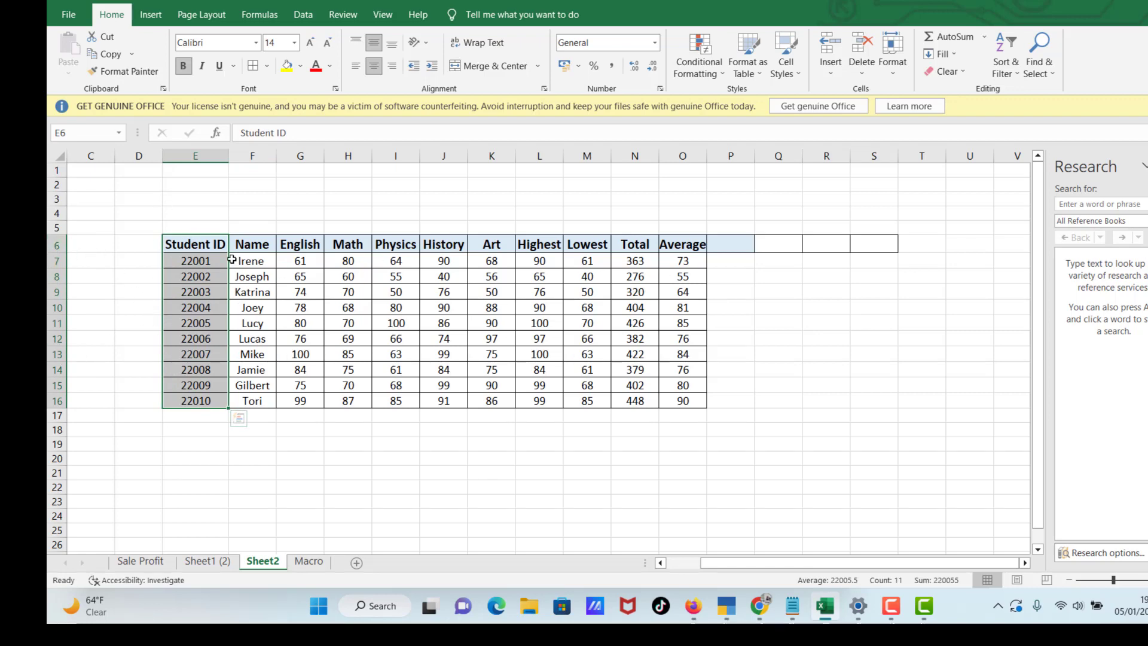
pyautogui.rightClick(184, 244)
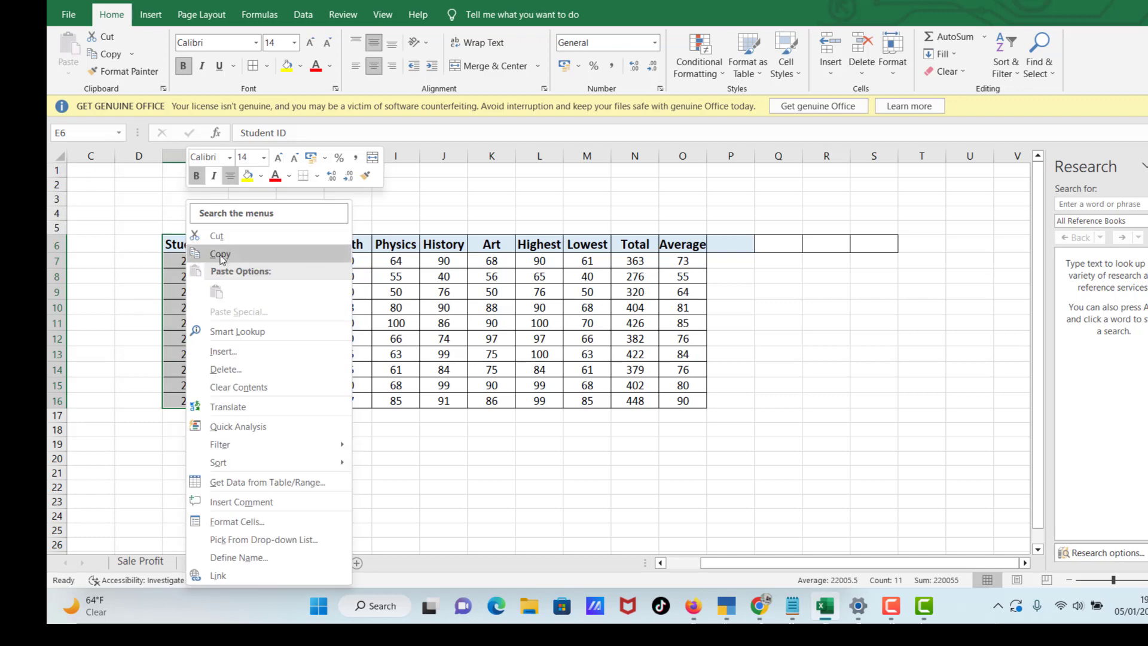
pyautogui.click(222, 253)
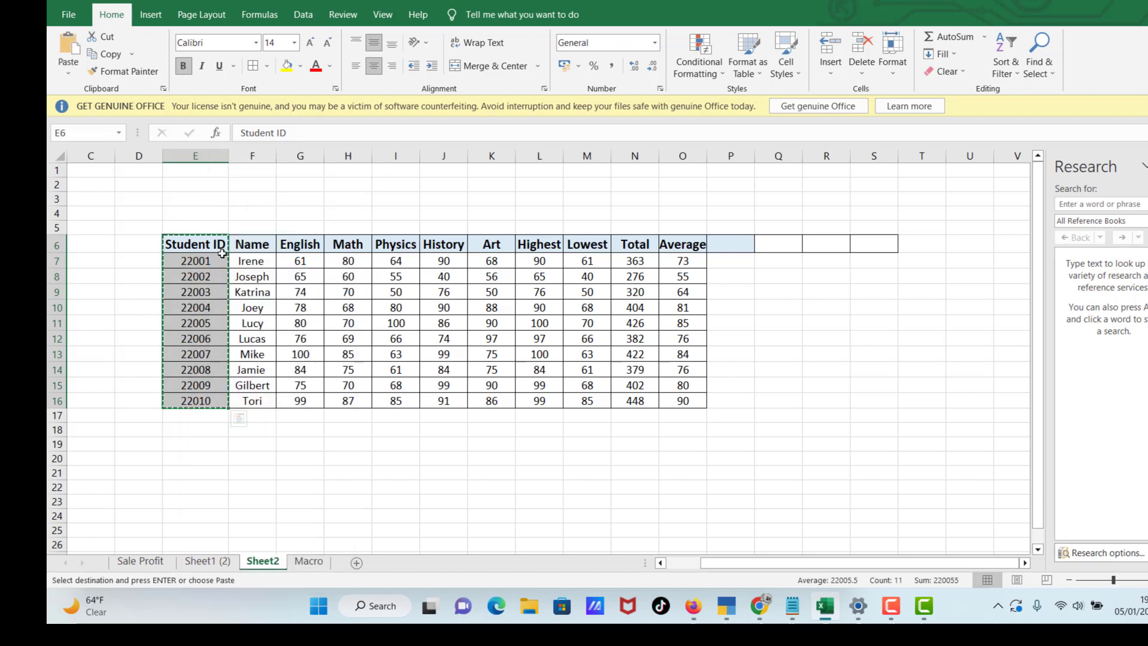
pyautogui.click(777, 244)
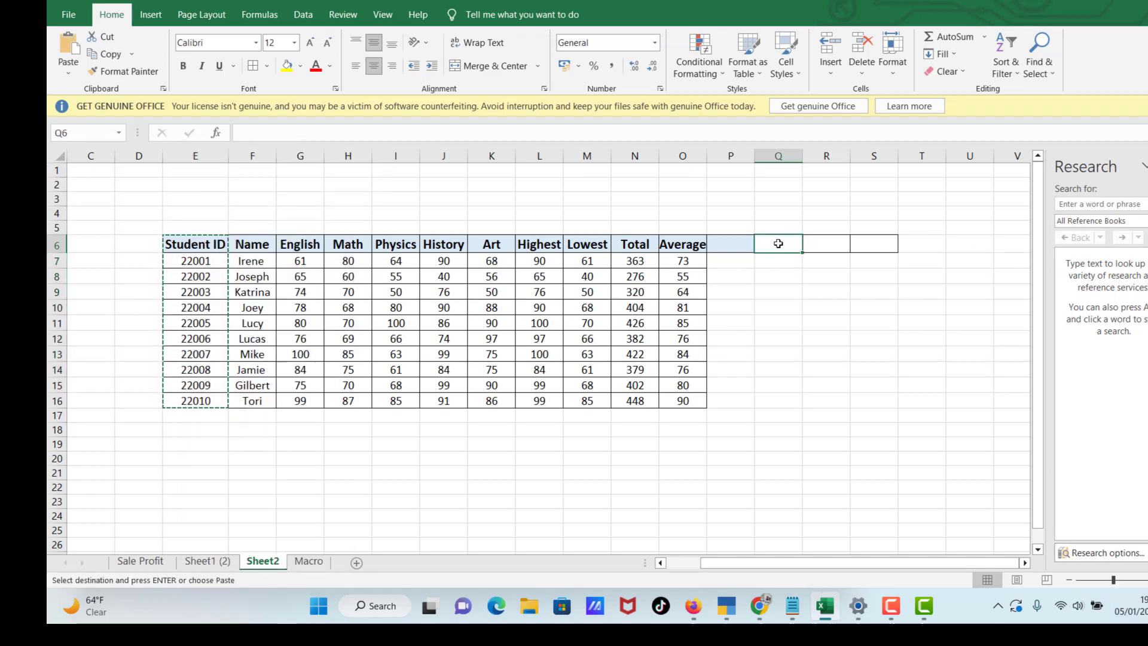
pyautogui.rightClick(778, 245)
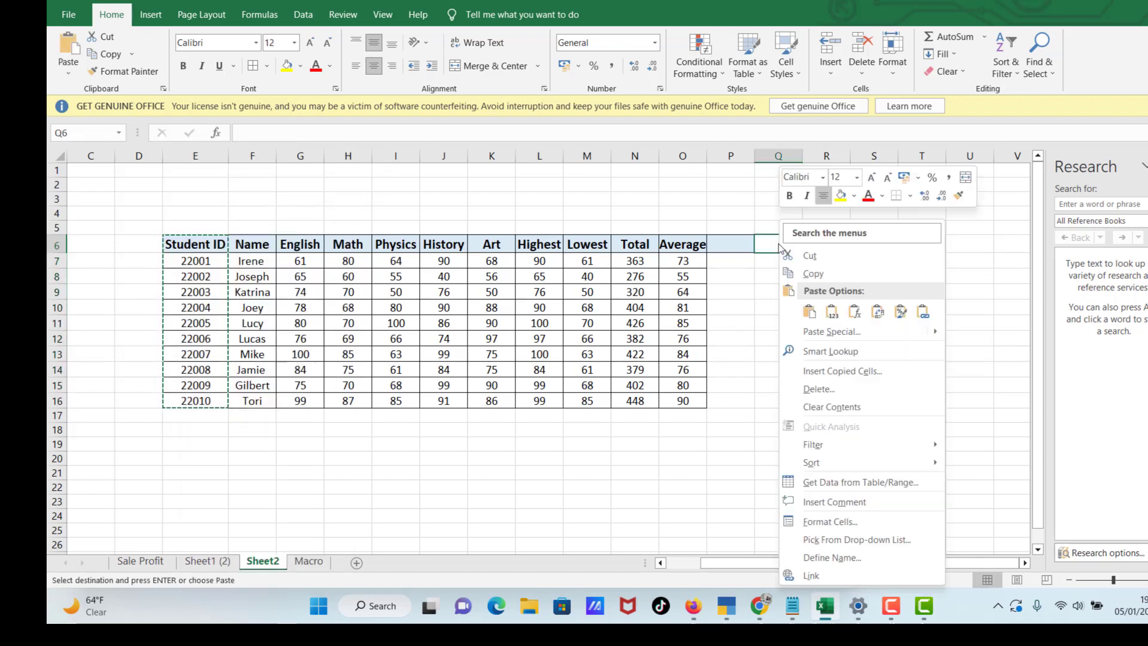
pyautogui.click(809, 311)
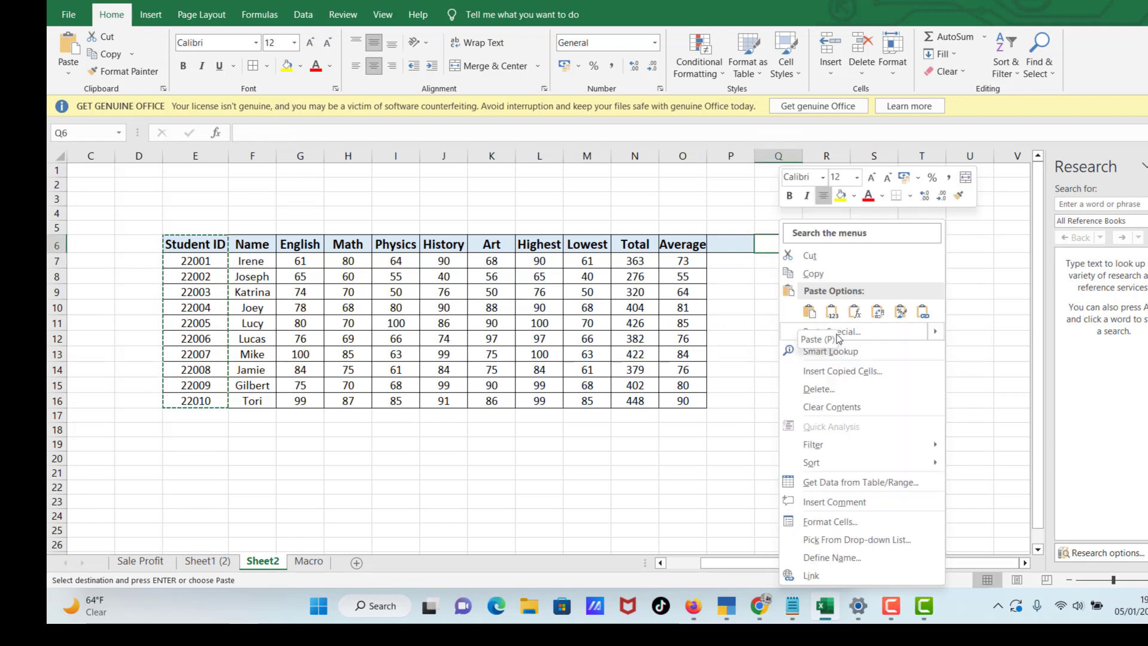
pyautogui.click(840, 333)
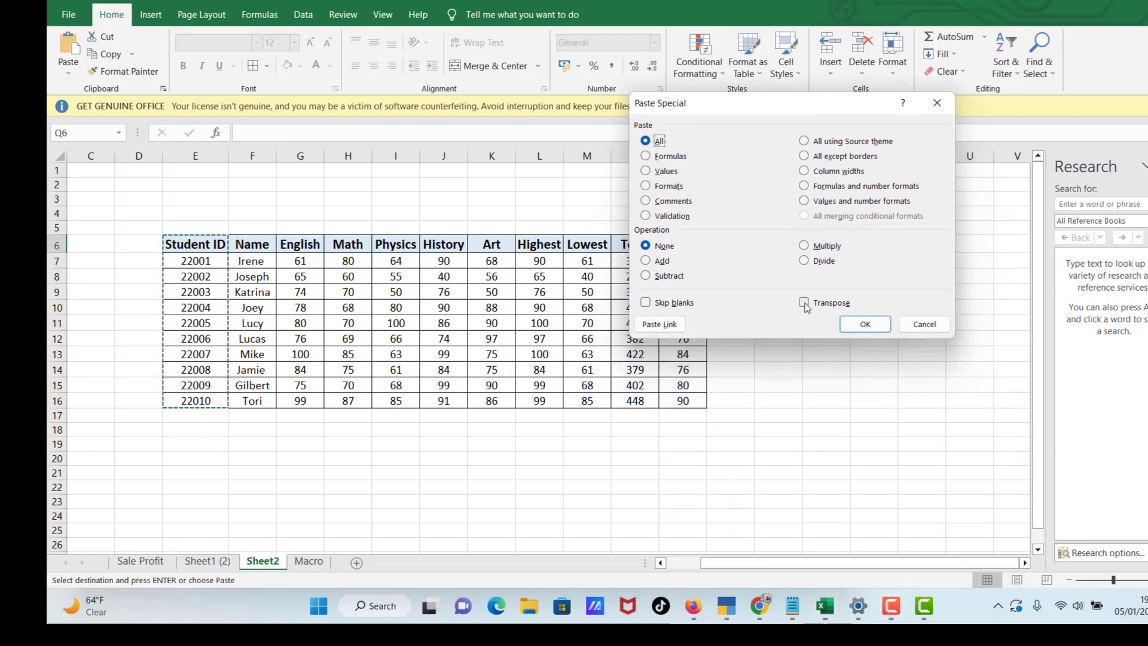
pyautogui.click(804, 304)
pyautogui.click(875, 326)
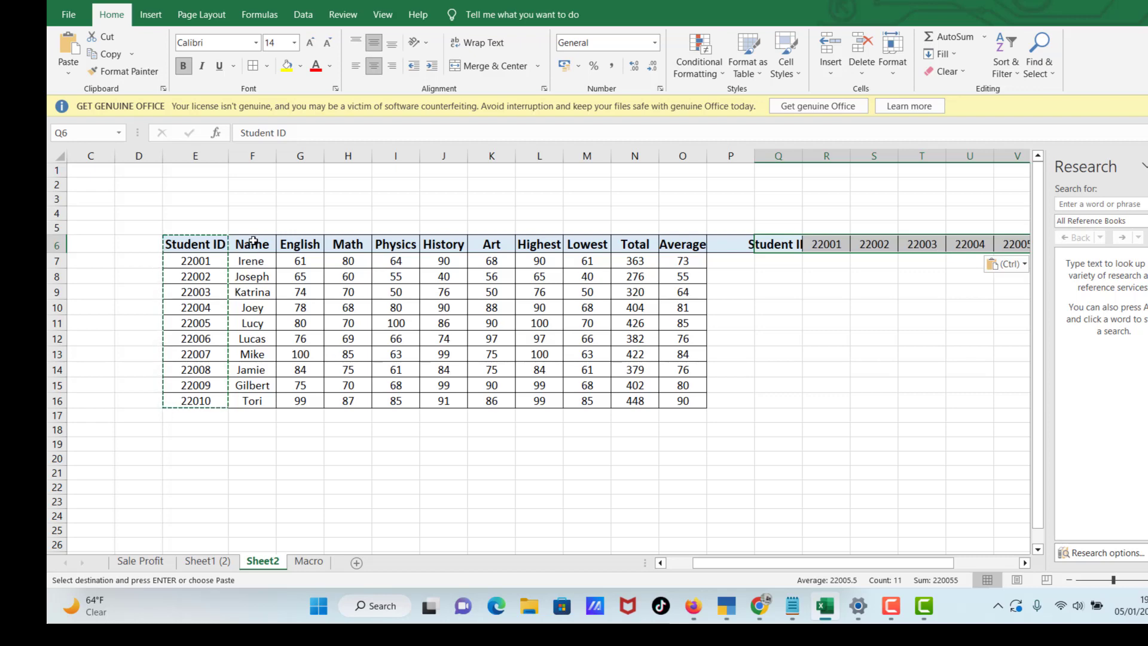
# Copy the Name column F6:F16 and paste it transposed as a row starting at Q7 using Paste Special.
pyautogui.moveTo(253, 241)
pyautogui.mouseDown()
pyautogui.moveTo(249, 261)
pyautogui.moveTo(258, 246)
pyautogui.mouseUp()
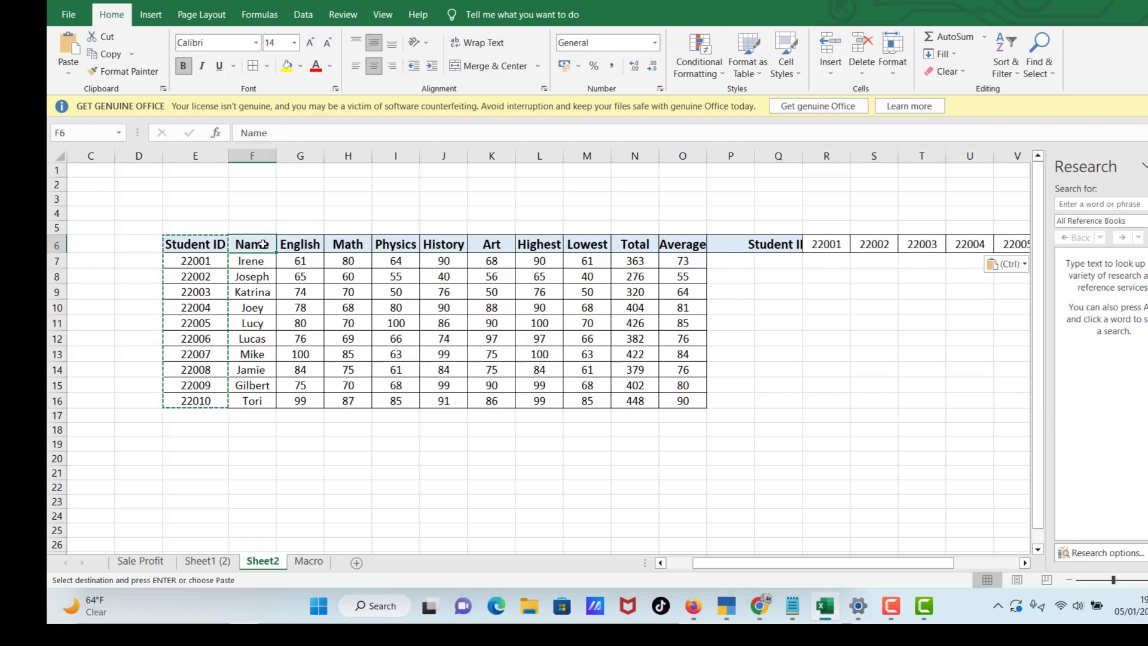
pyautogui.moveTo(263, 244); pyautogui.dragTo(262, 404)
pyautogui.rightClick(255, 385)
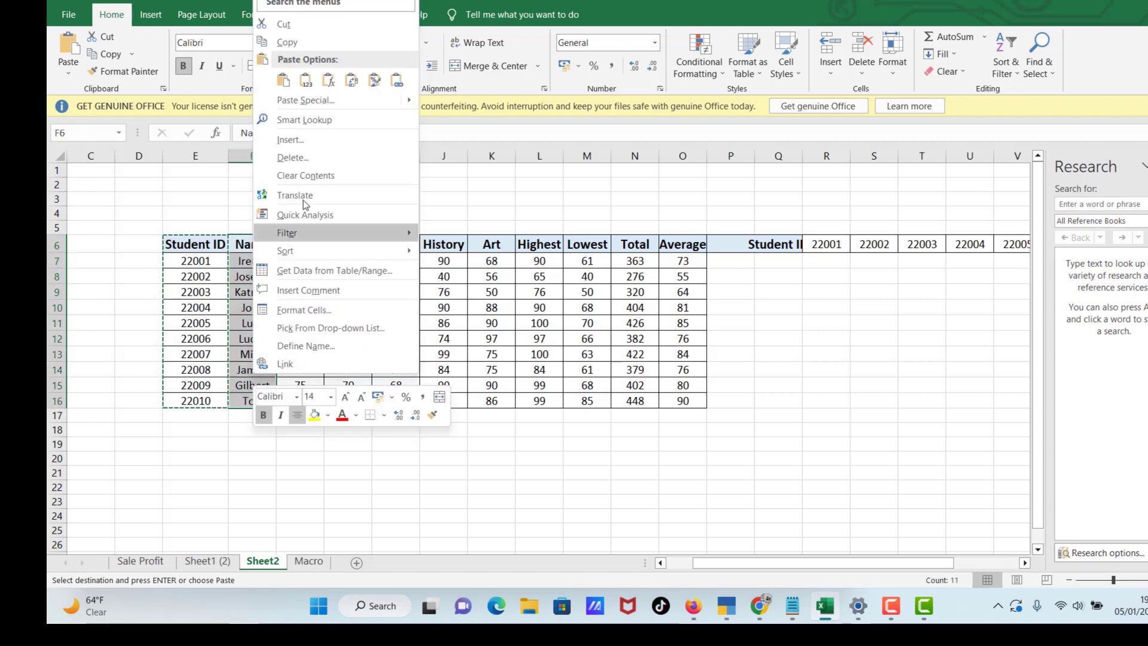
pyautogui.click(287, 42)
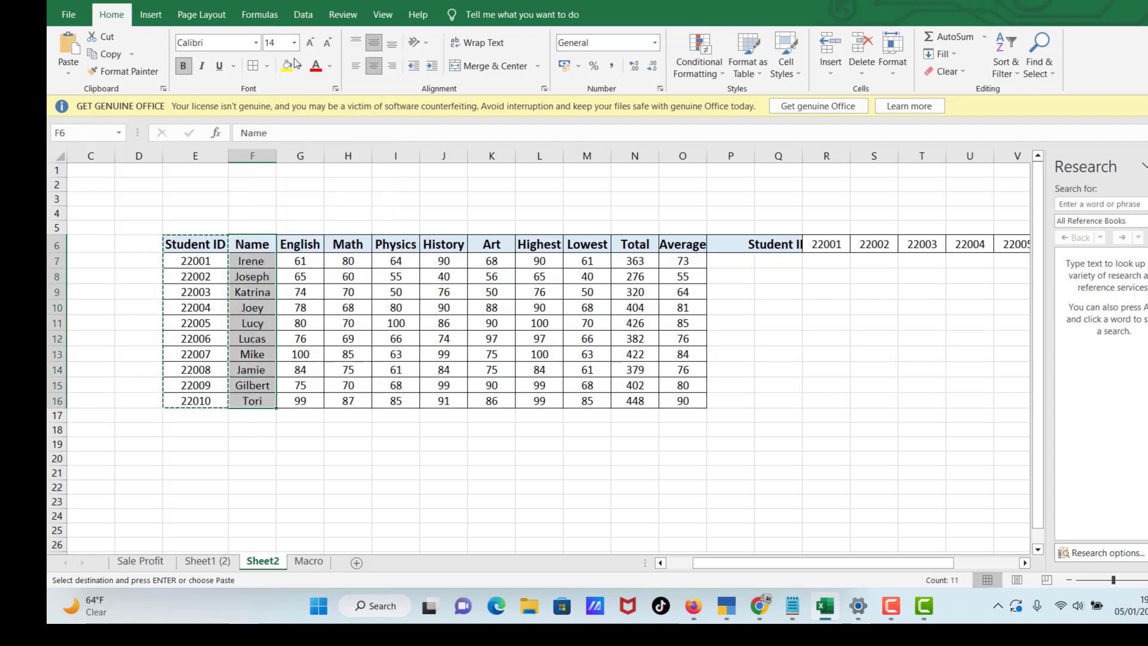
pyautogui.rightClick(763, 262)
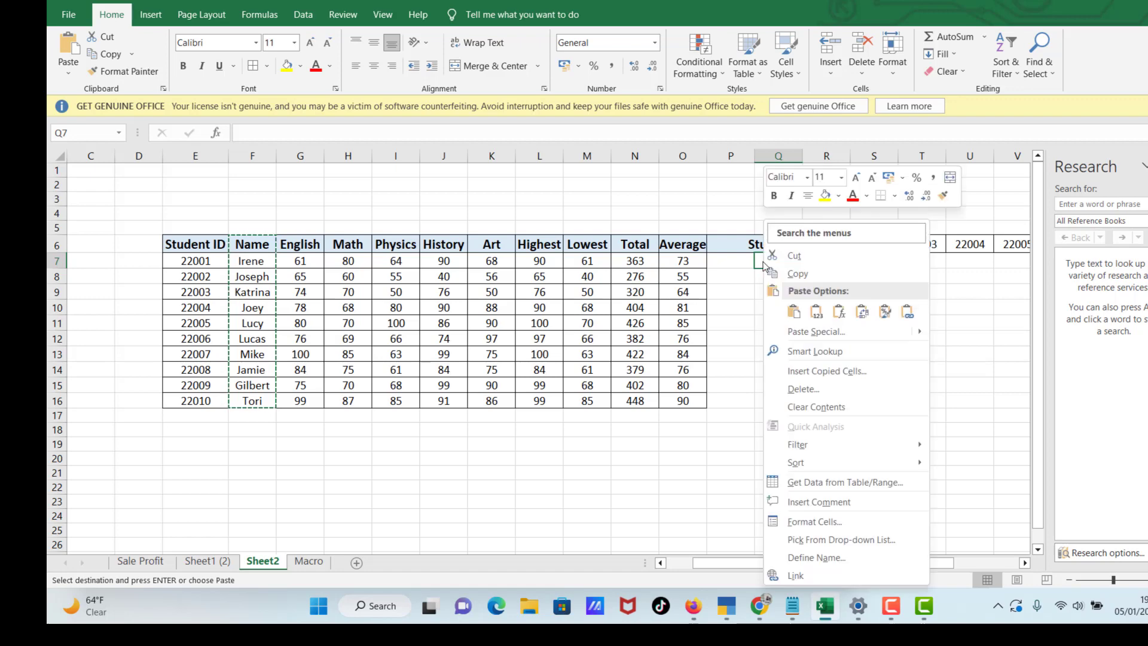
pyautogui.click(811, 333)
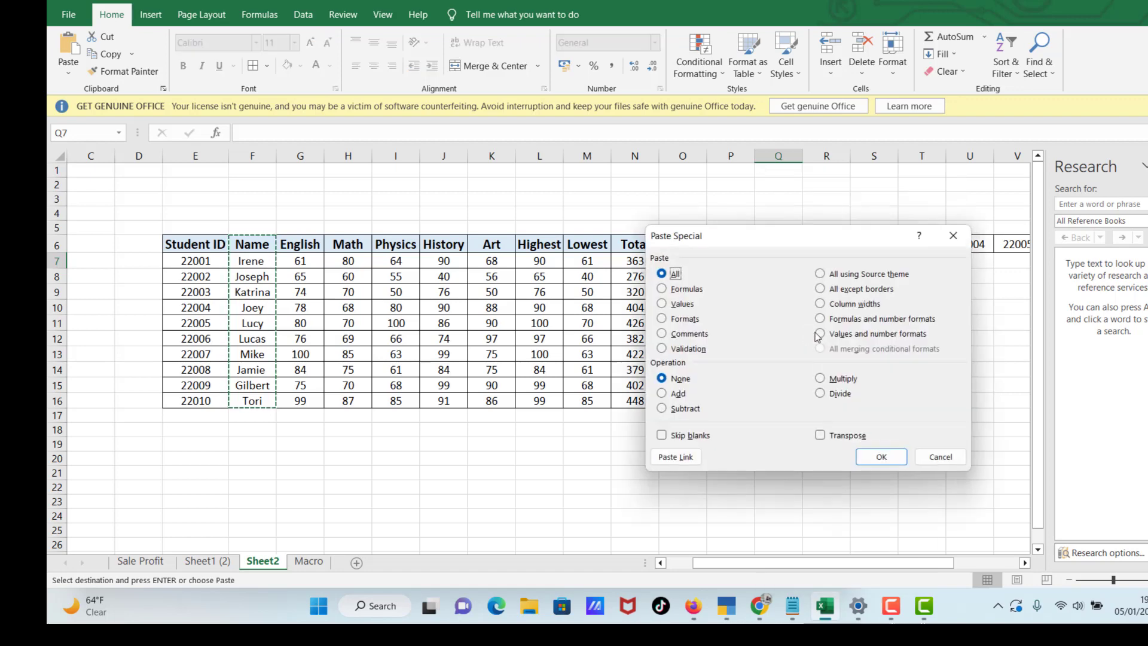
pyautogui.click(844, 436)
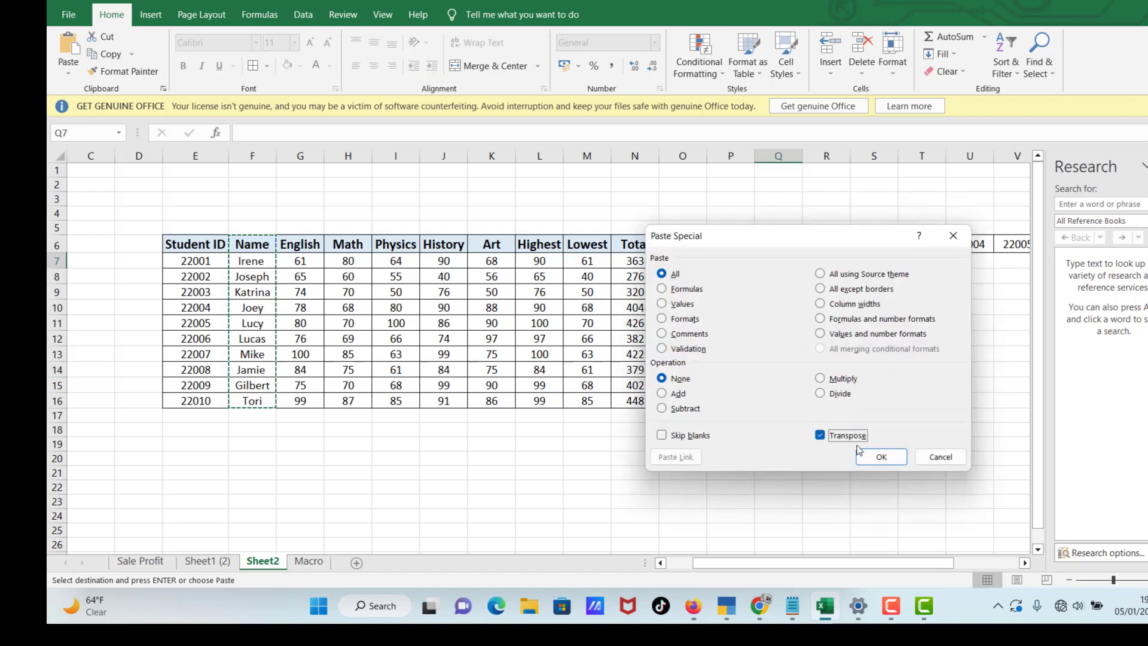
pyautogui.click(881, 457)
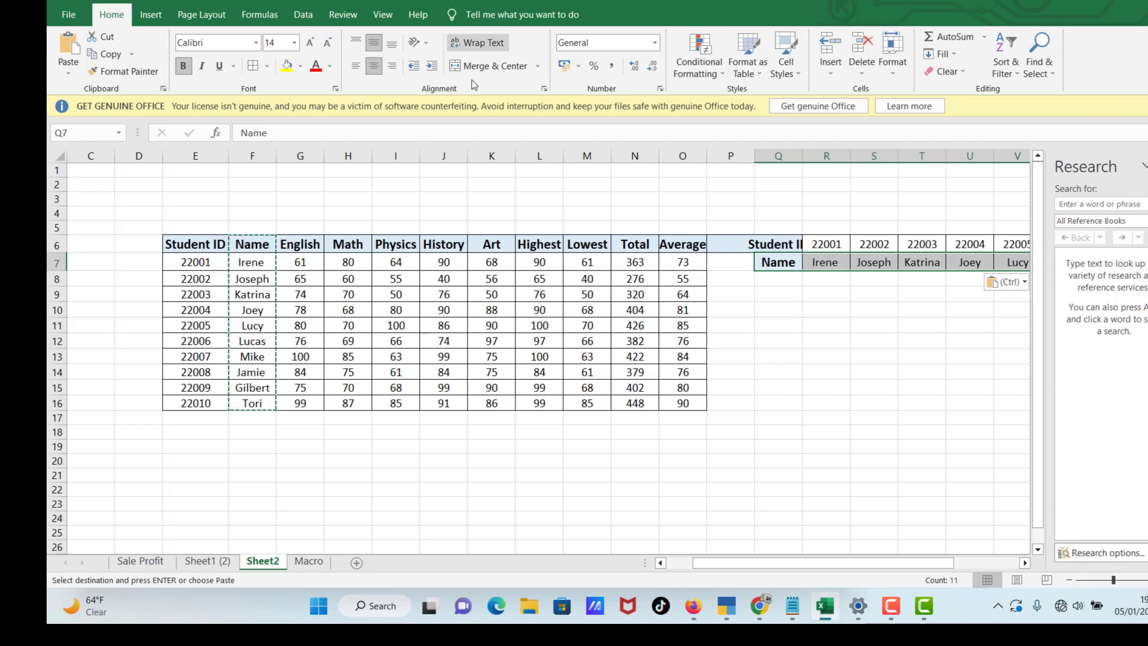
pyautogui.press('F9')
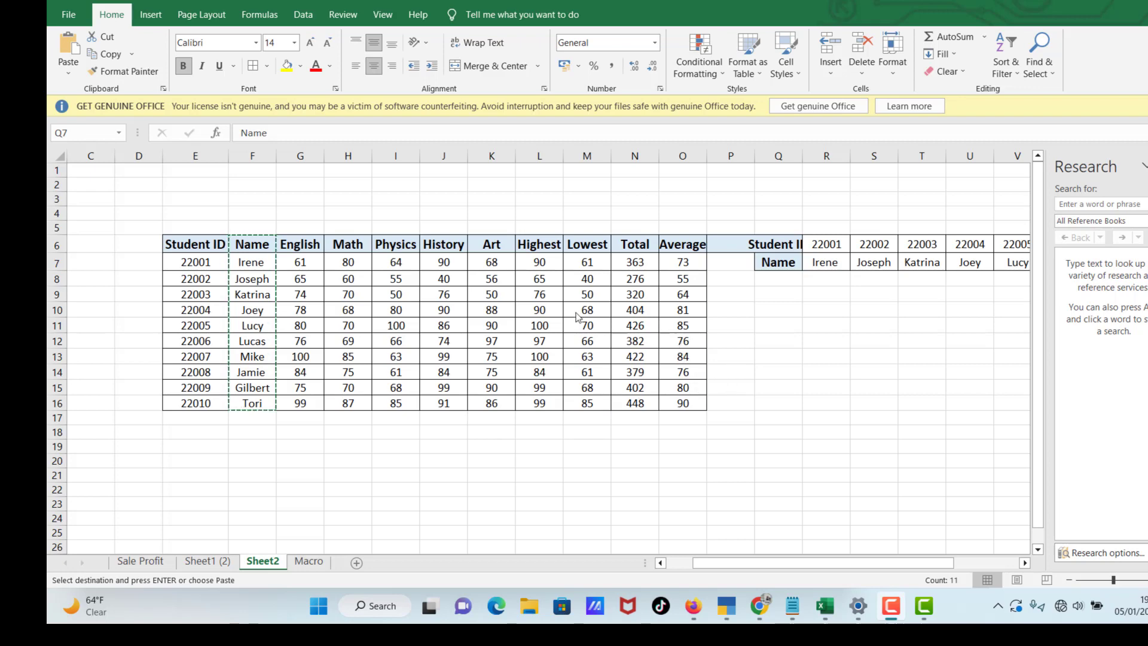
pyautogui.click(310, 247)
pyautogui.click(306, 156)
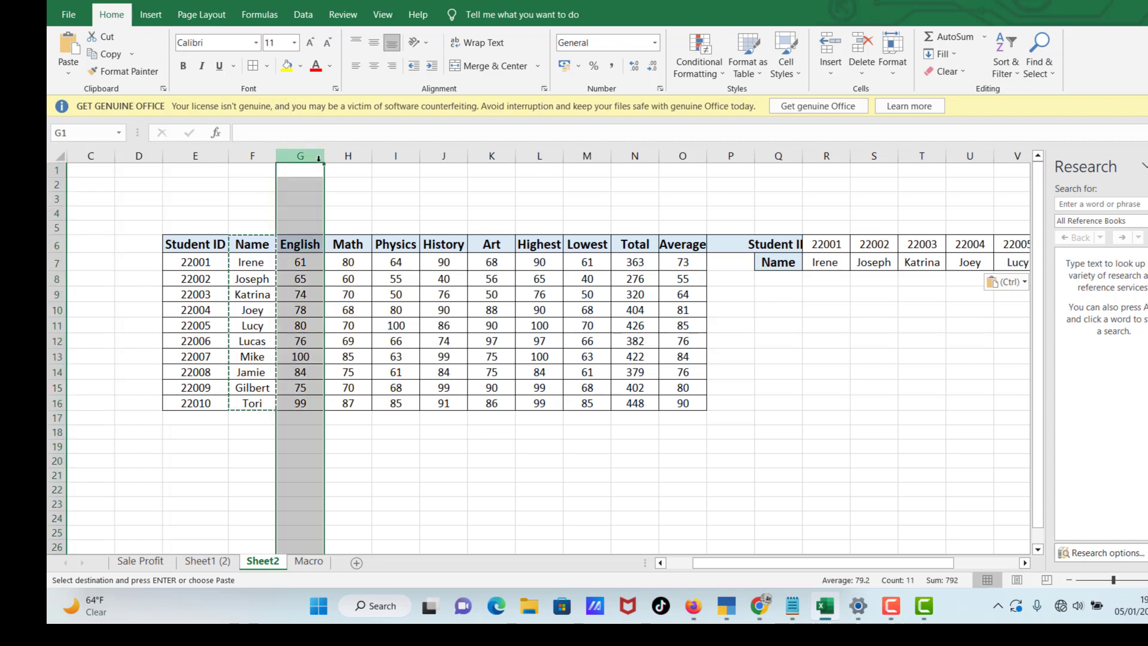
pyautogui.click(397, 234)
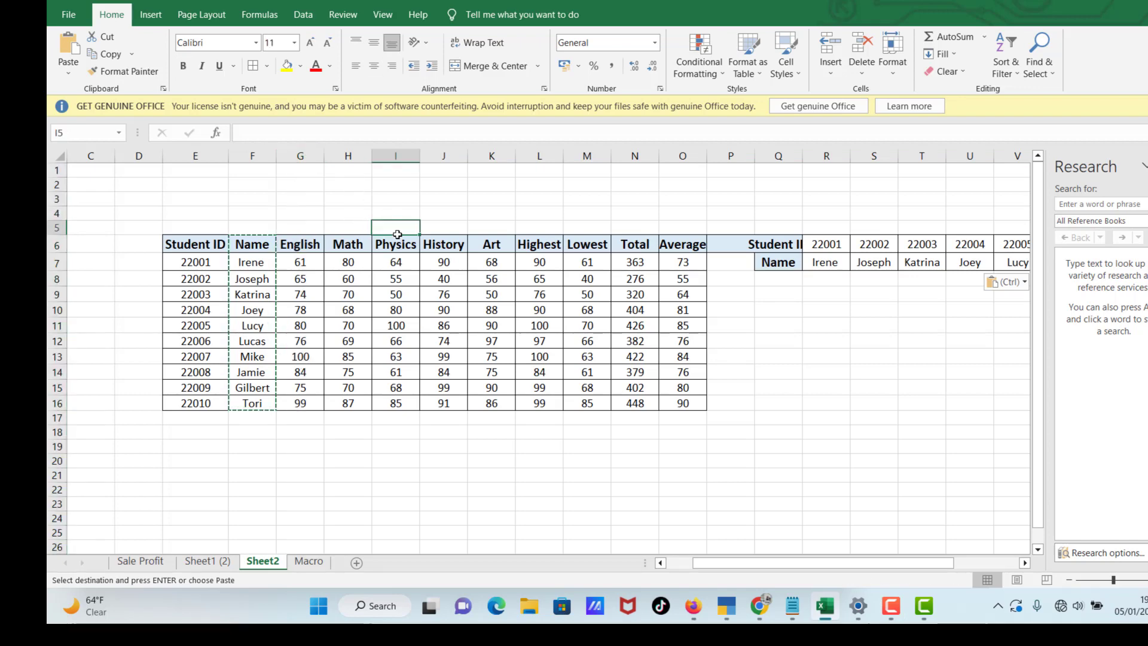
pyautogui.click(347, 244)
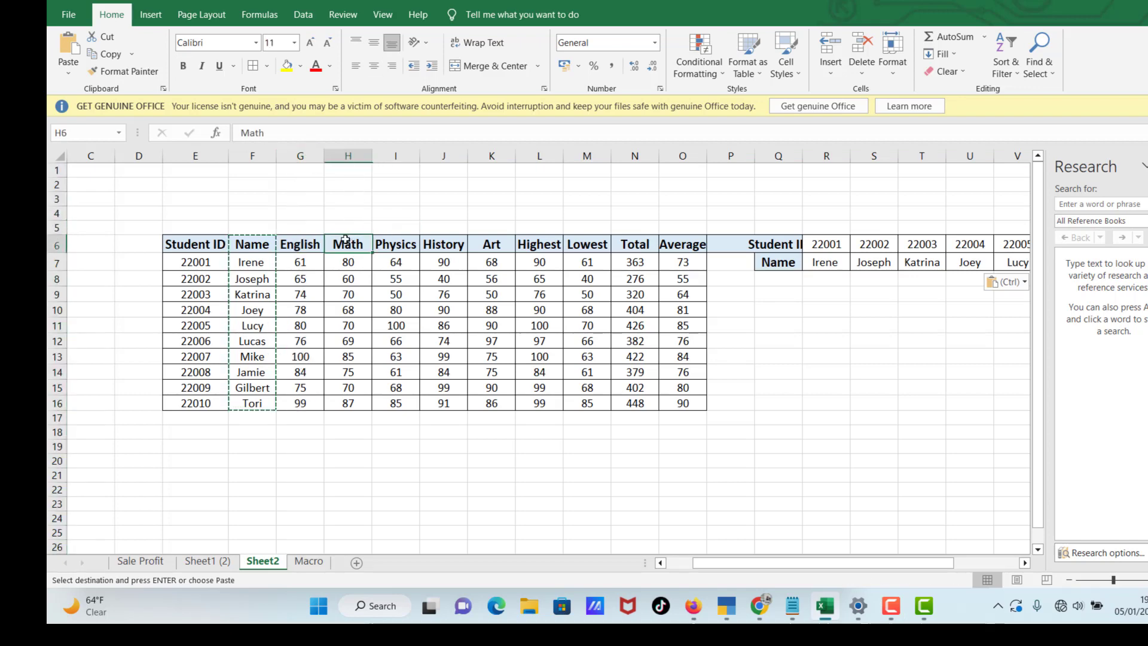
pyautogui.click(353, 156)
pyautogui.rightClick(354, 157)
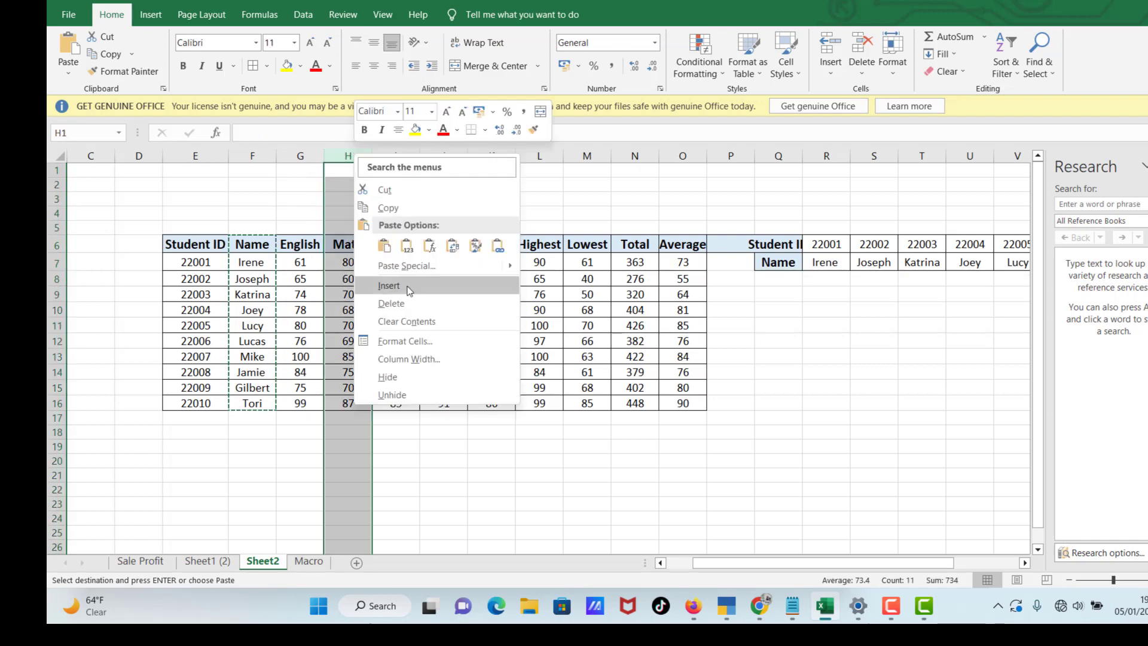
pyautogui.press('Escape')
# Insert a blank column between the Math and Physics columns of the student table.
pyautogui.click(394, 156)
pyautogui.rightClick(394, 155)
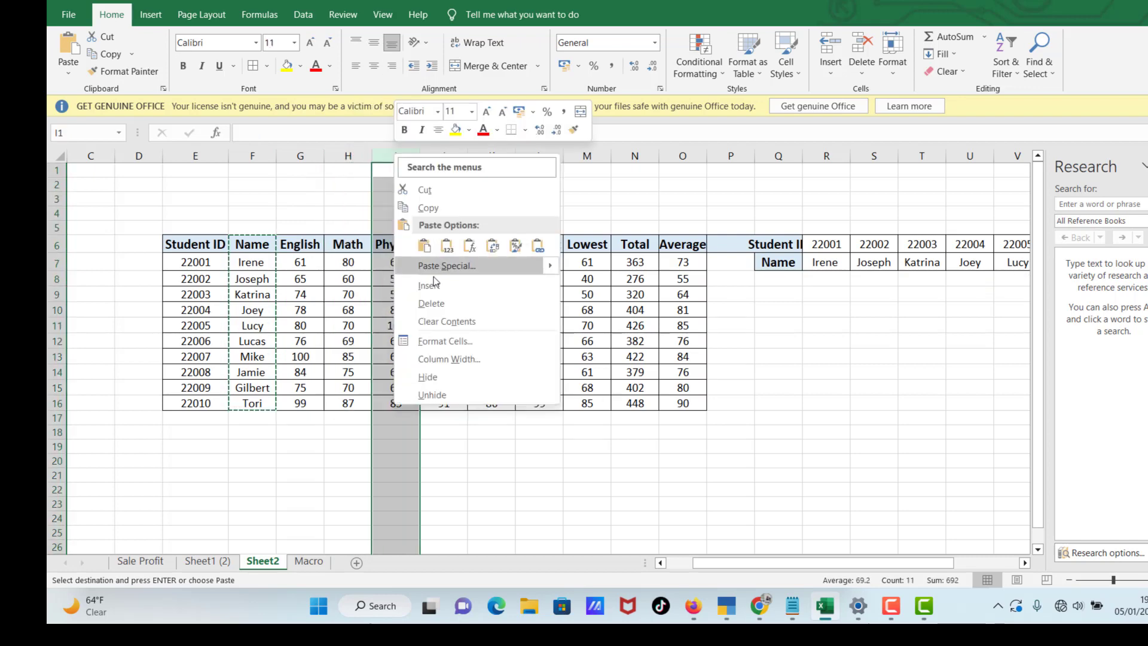
pyautogui.click(427, 284)
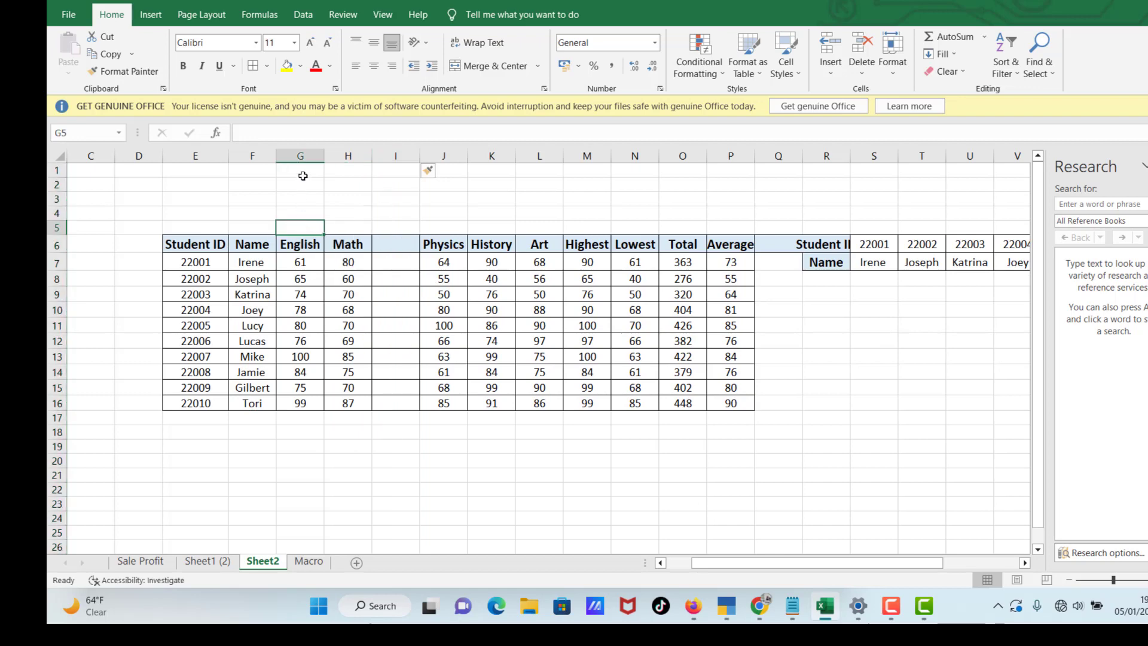
# Cut the English column and insert it into the blank column's place between Math and Physics.
pyautogui.click(300, 157)
pyautogui.rightClick(300, 158)
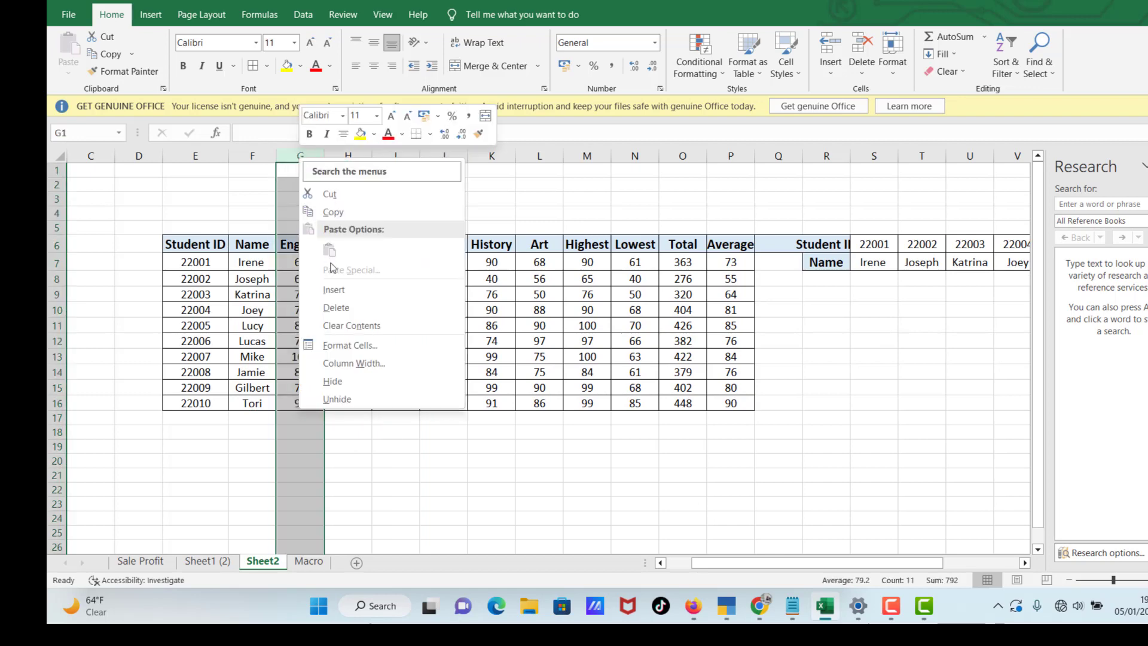
pyautogui.click(328, 194)
pyautogui.rightClick(402, 157)
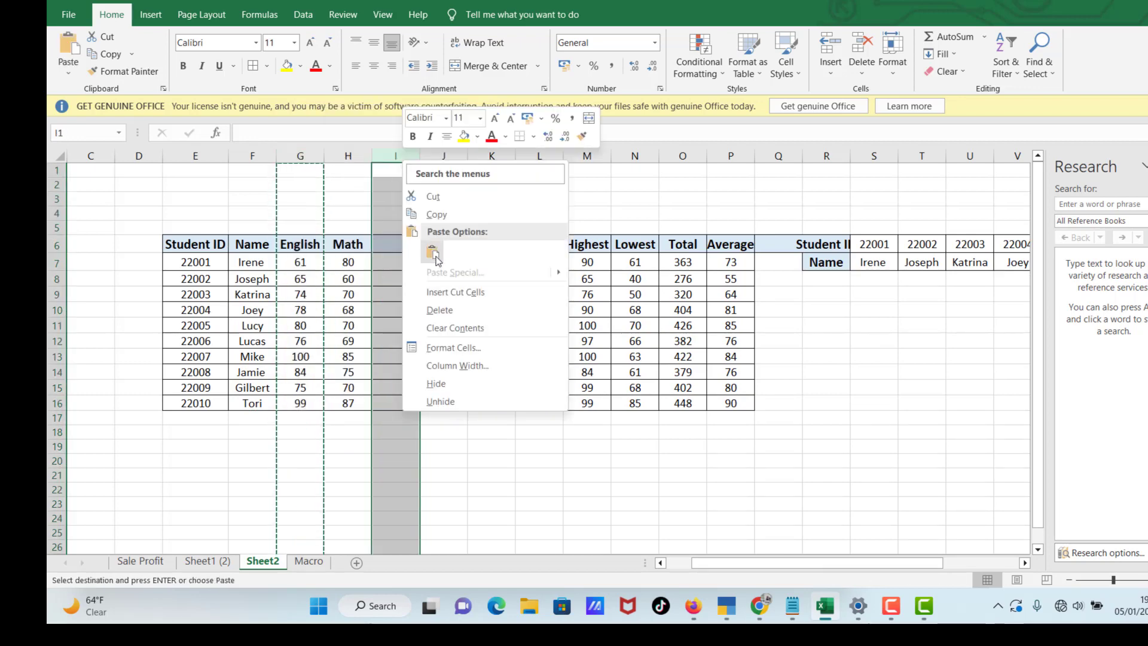
pyautogui.click(455, 292)
# Delete the emptied column G between the Name and Math columns.
pyautogui.click(298, 154)
pyautogui.rightClick(299, 154)
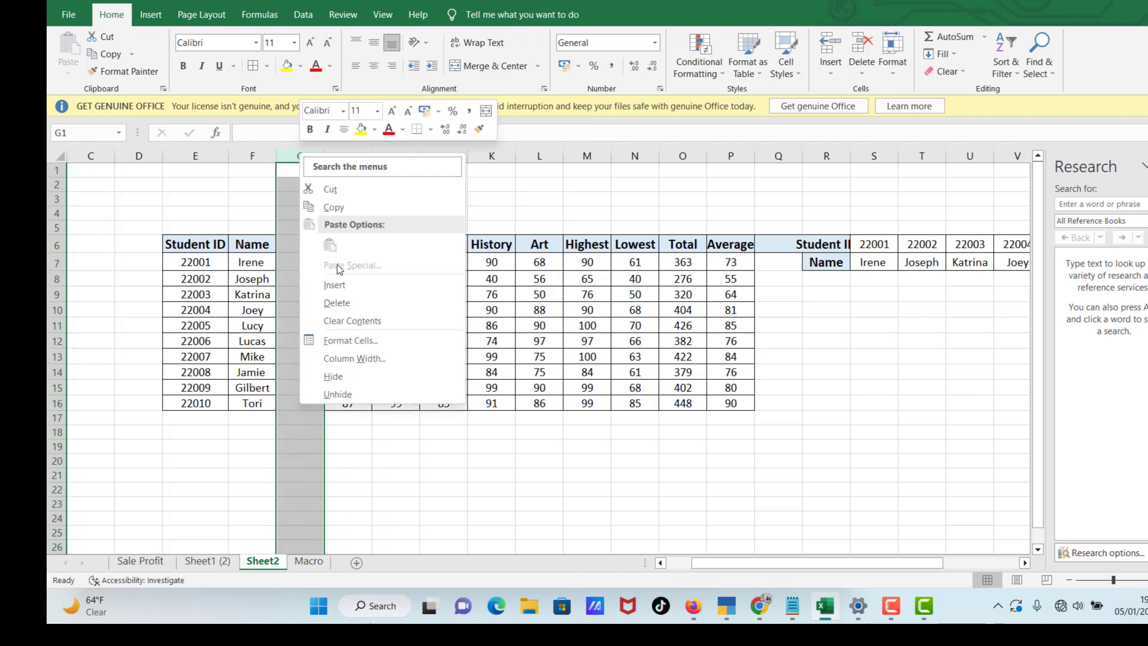
pyautogui.click(333, 299)
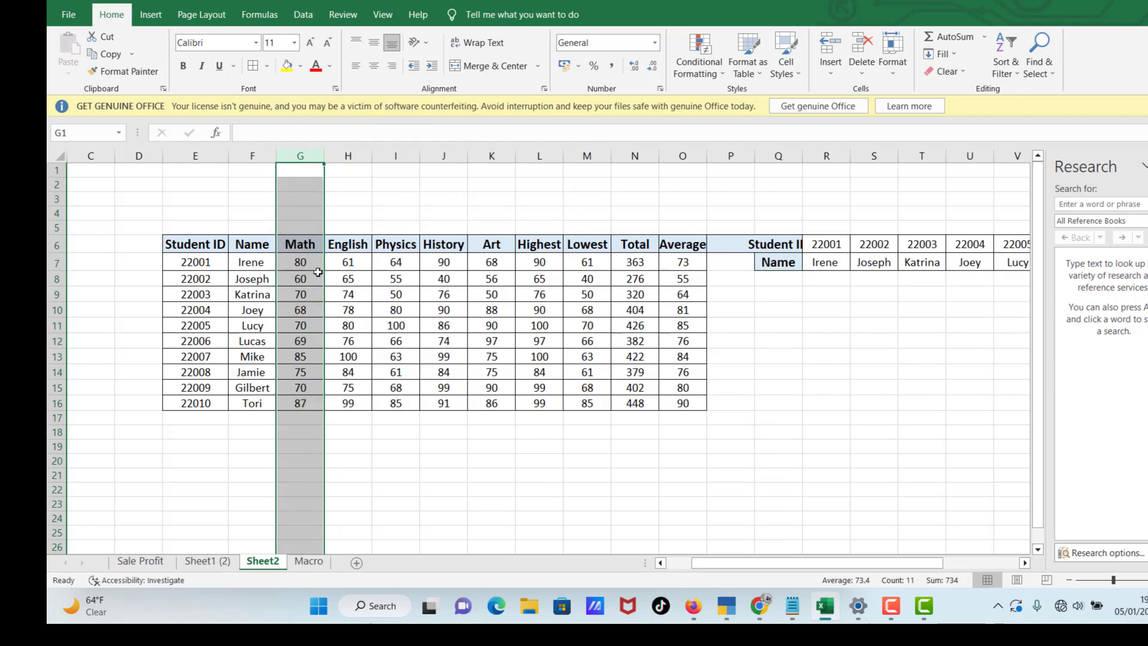
# Undo the column deletion, the English column move and the blank column insertion.
pyautogui.hotkey('ctrl', 'z')
pyautogui.hotkey('ctrl', 'z')
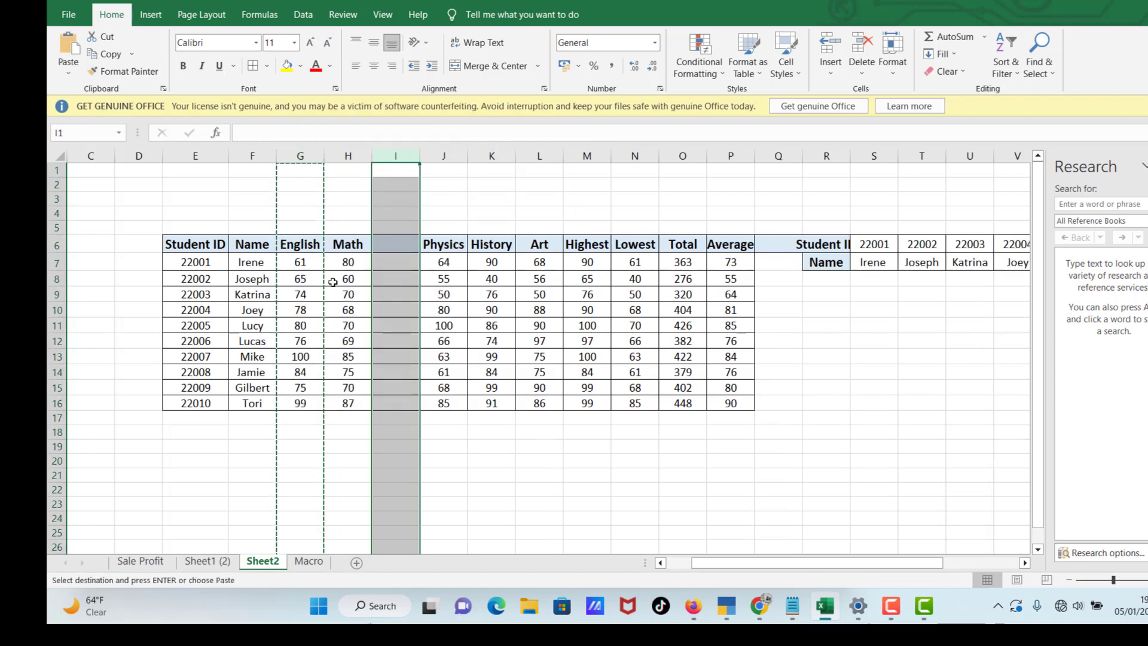
pyautogui.click(345, 297)
pyautogui.click(348, 422)
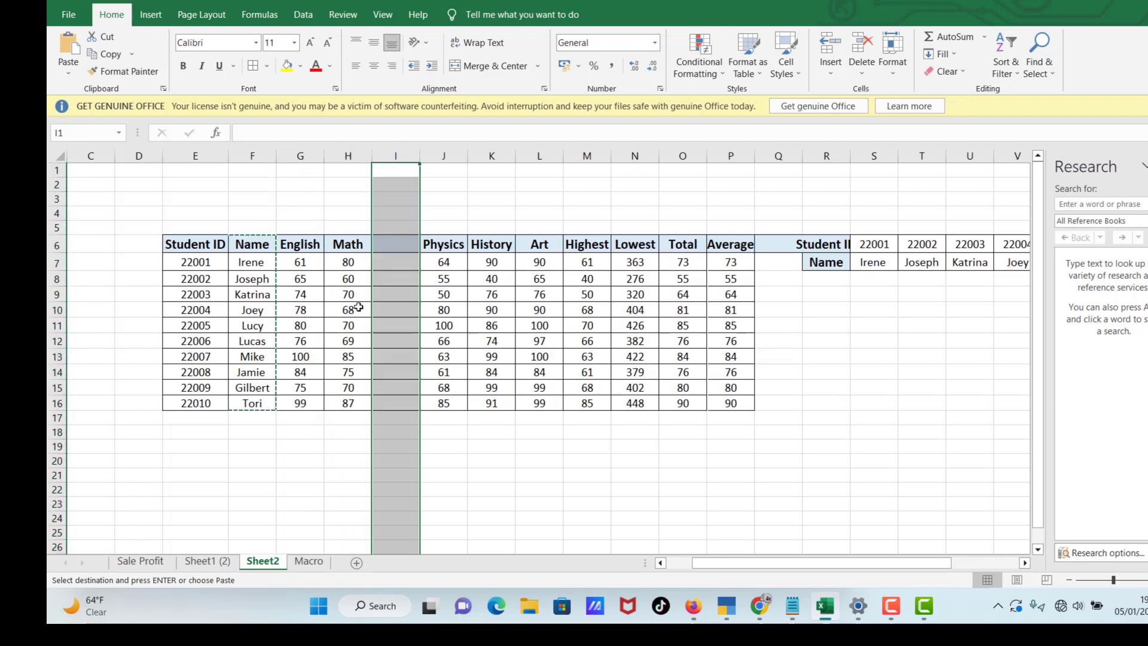
pyautogui.hotkey('ctrl', 'z')
pyautogui.click(378, 327)
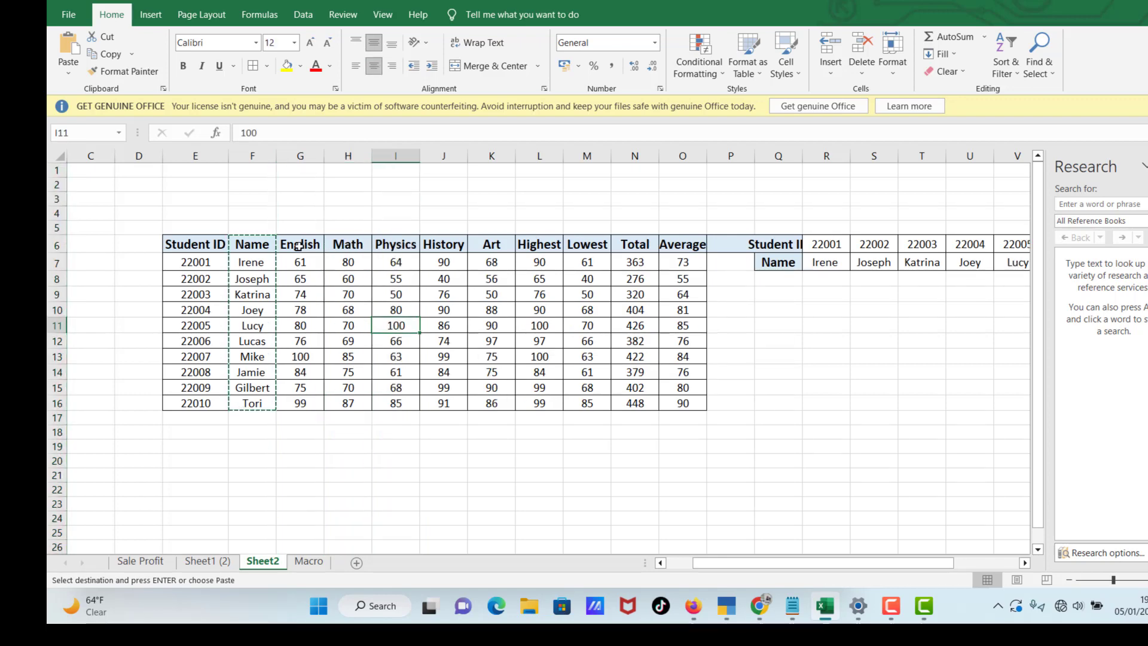
pyautogui.moveTo(303, 242); pyautogui.dragTo(300, 387)
pyautogui.click(367, 241)
pyautogui.click(394, 246)
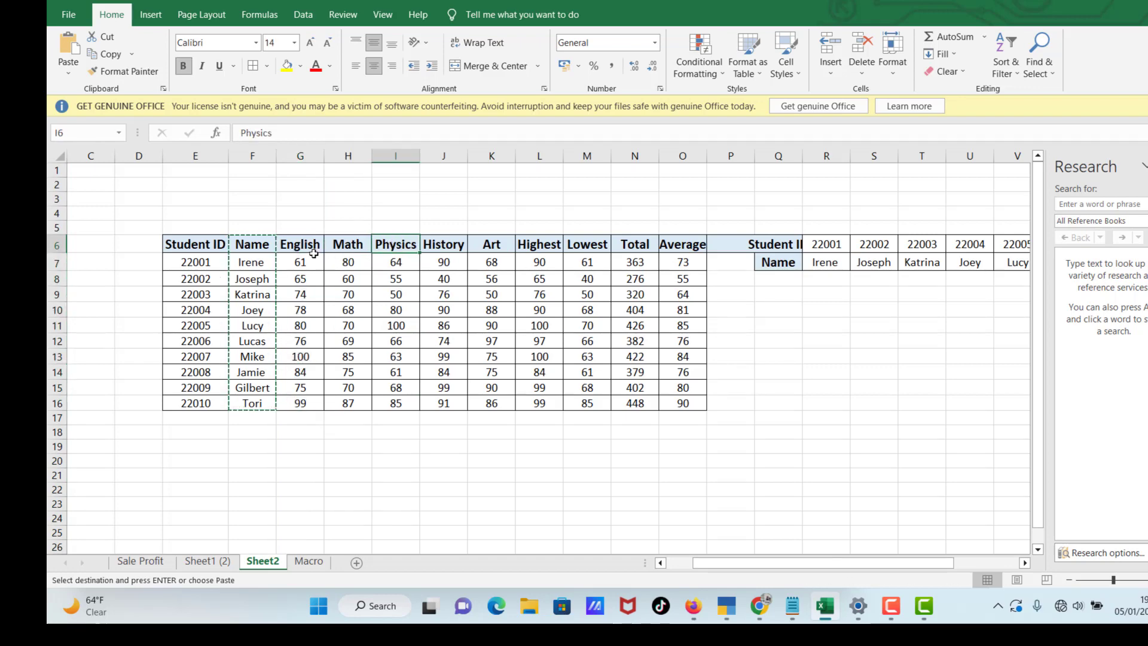
pyautogui.moveTo(302, 245); pyautogui.dragTo(311, 295)
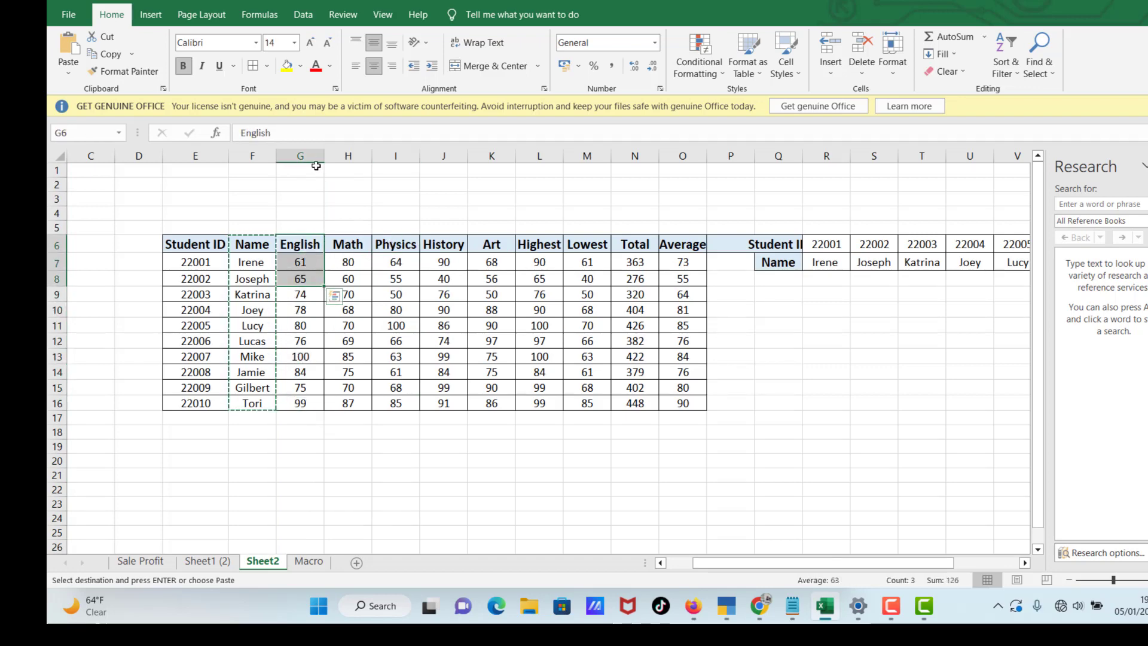
# Move the entire English column between Math and Physics, shifting Math over without inserting a blank column.
pyautogui.click(310, 154)
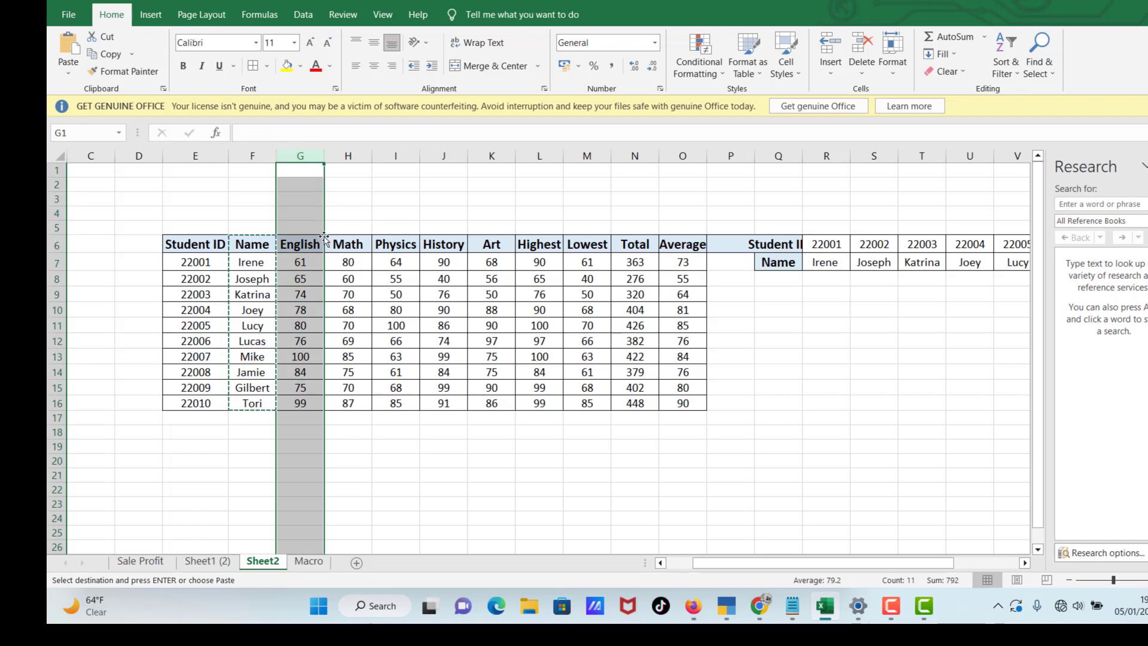
pyautogui.moveTo(324, 238); pyautogui.dragTo(371, 248)
pyautogui.click(317, 306)
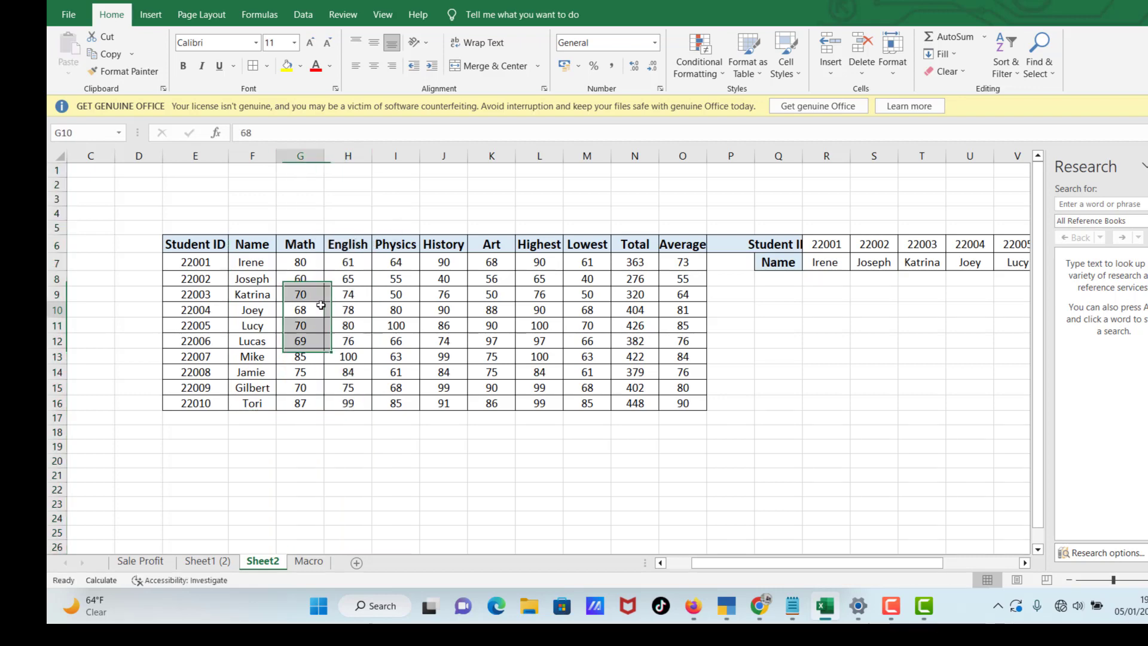
pyautogui.click(305, 242)
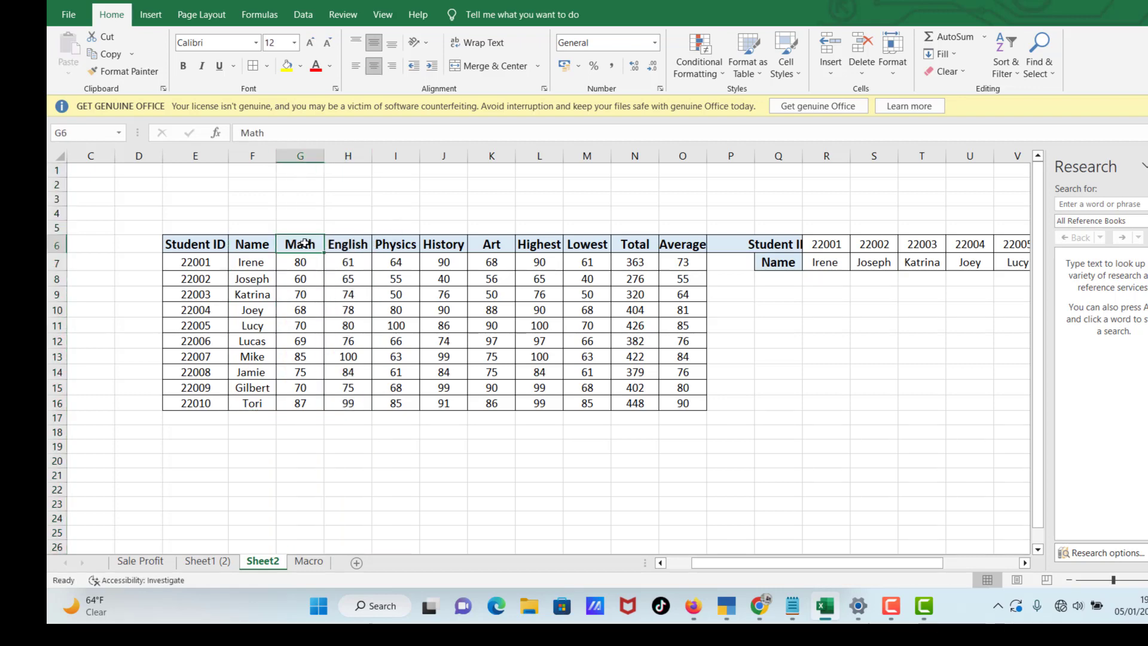
pyautogui.click(347, 244)
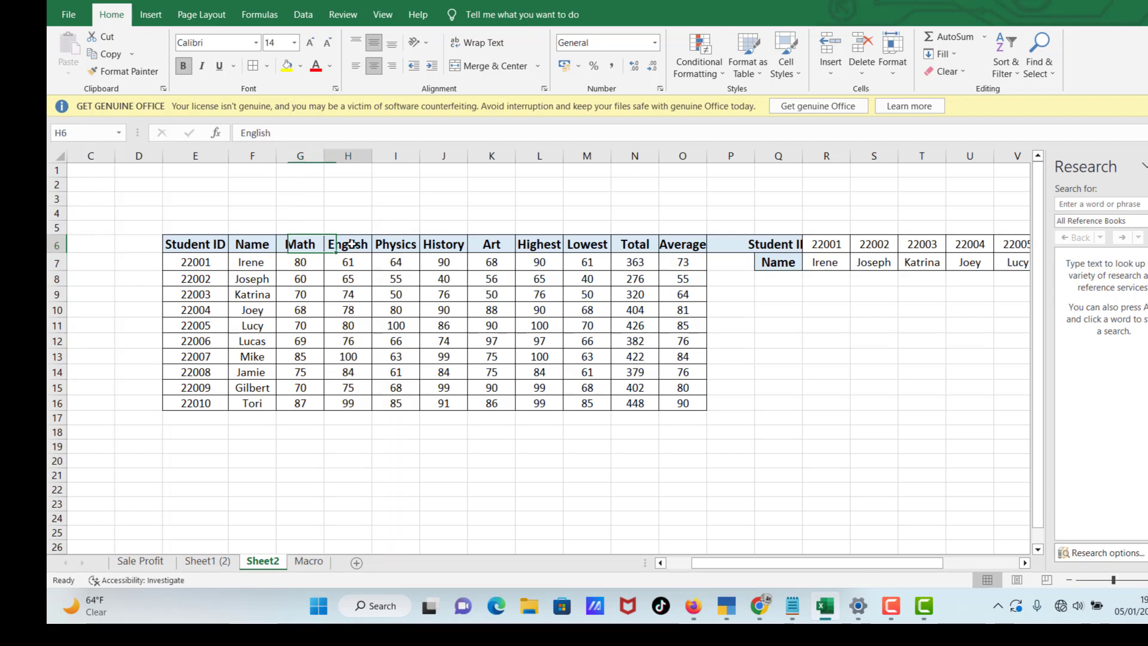
pyautogui.click(398, 245)
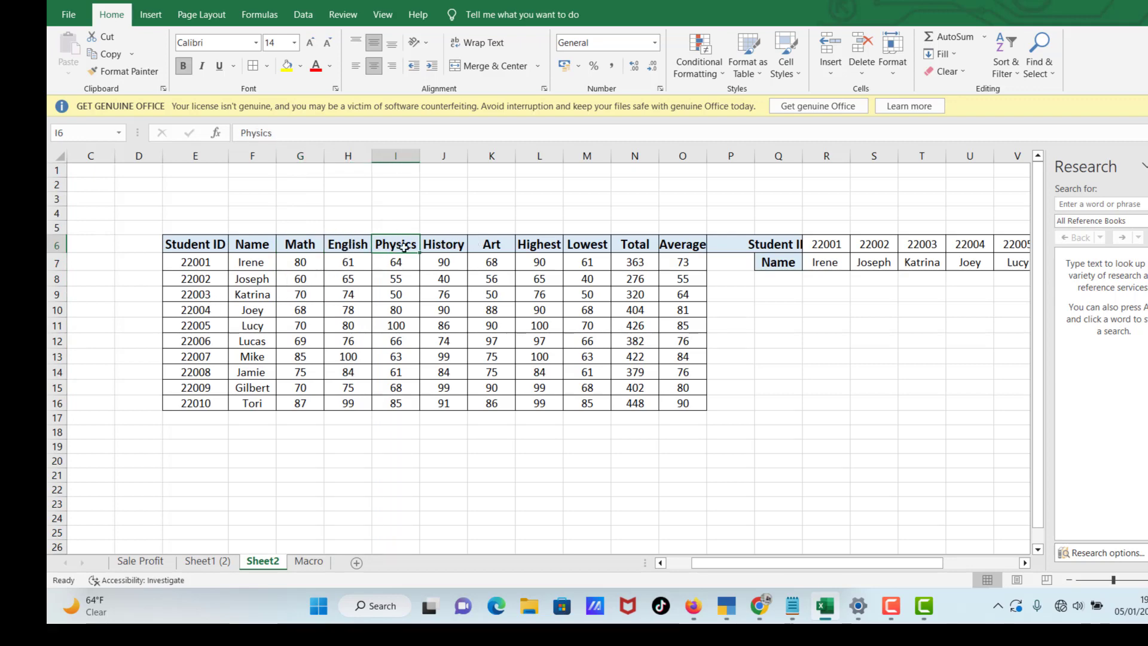
# Move the student record in E9:O9 below the record in row 10, swapping the two rows without overwriting data.
pyautogui.click(182, 294)
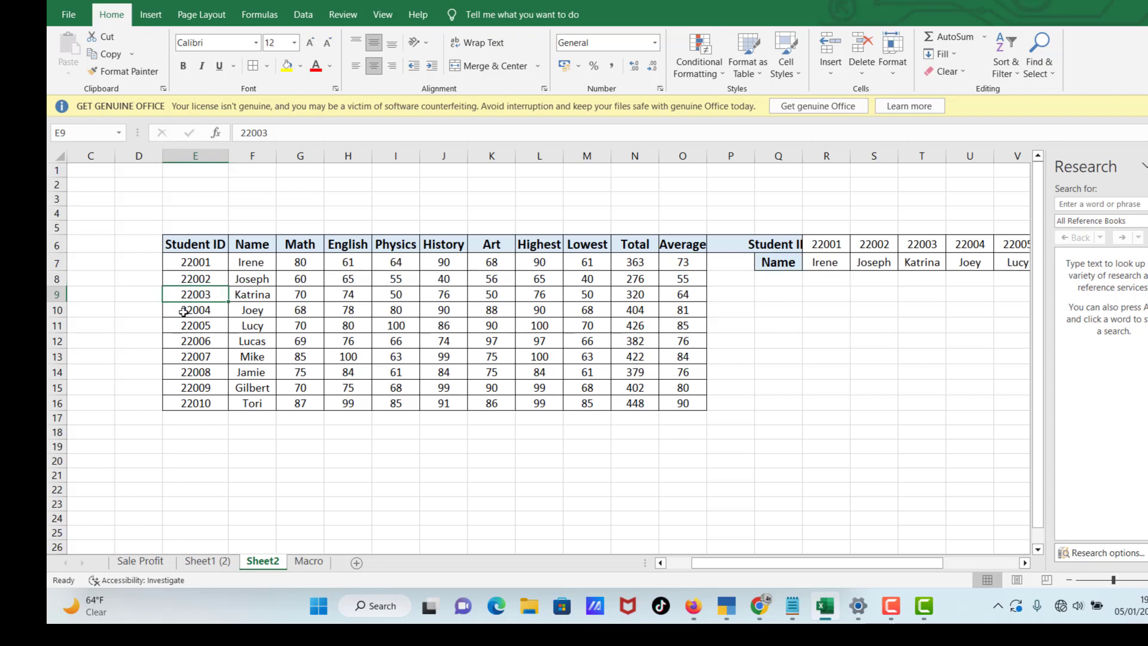
pyautogui.click(184, 311)
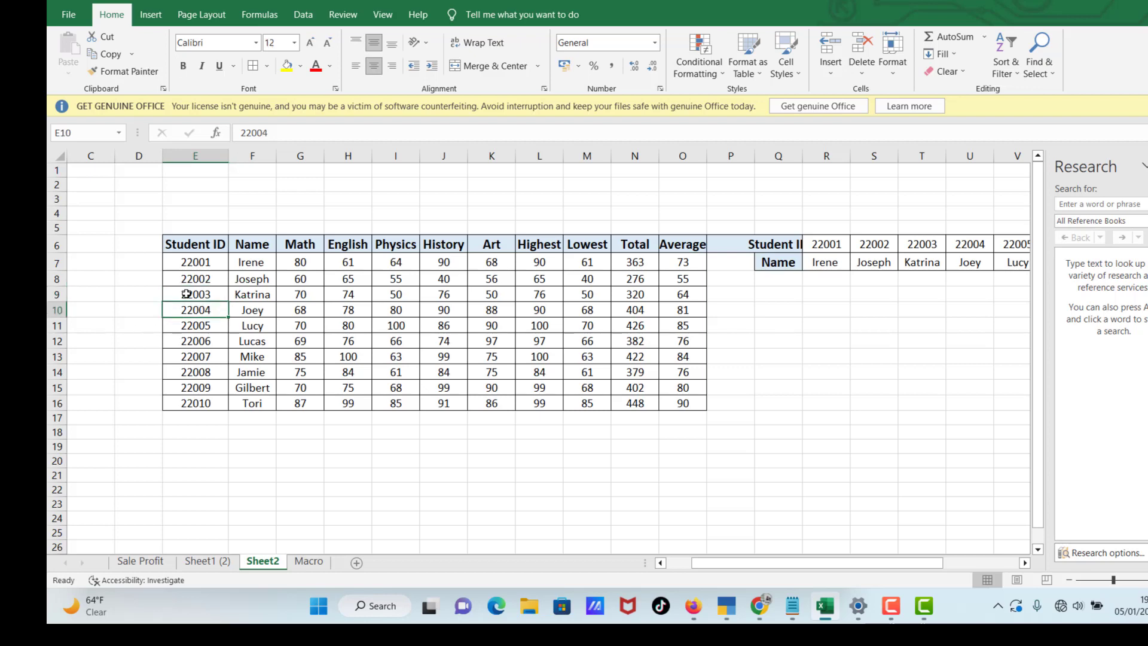
pyautogui.moveTo(201, 293); pyautogui.dragTo(693, 294)
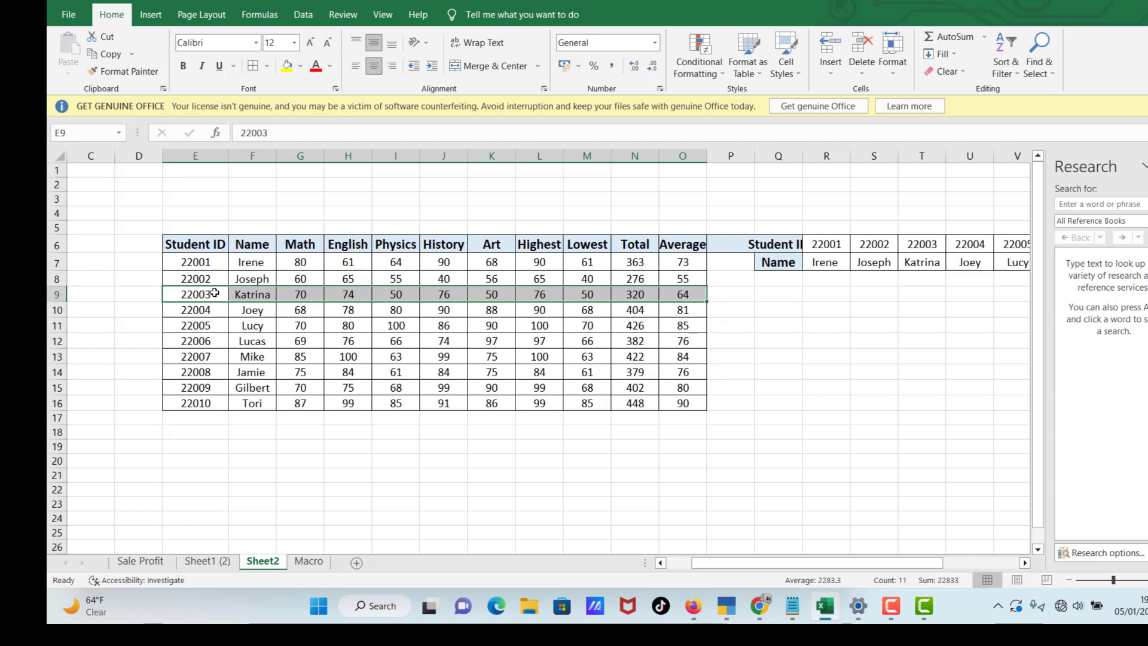
pyautogui.moveTo(221, 303); pyautogui.dragTo(257, 335)
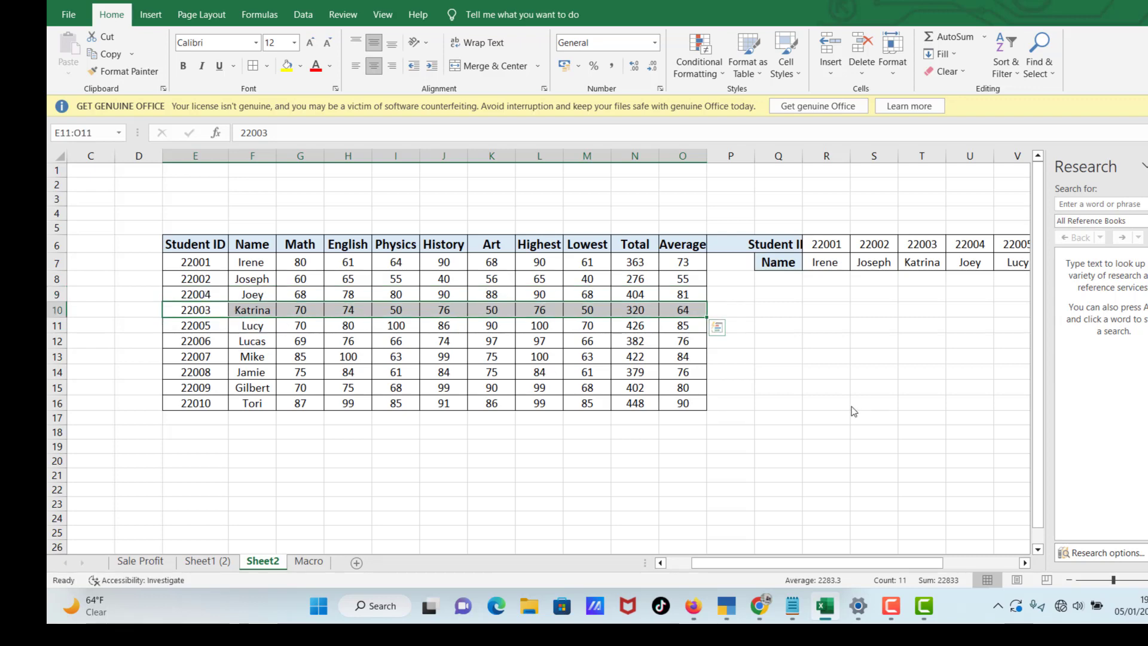